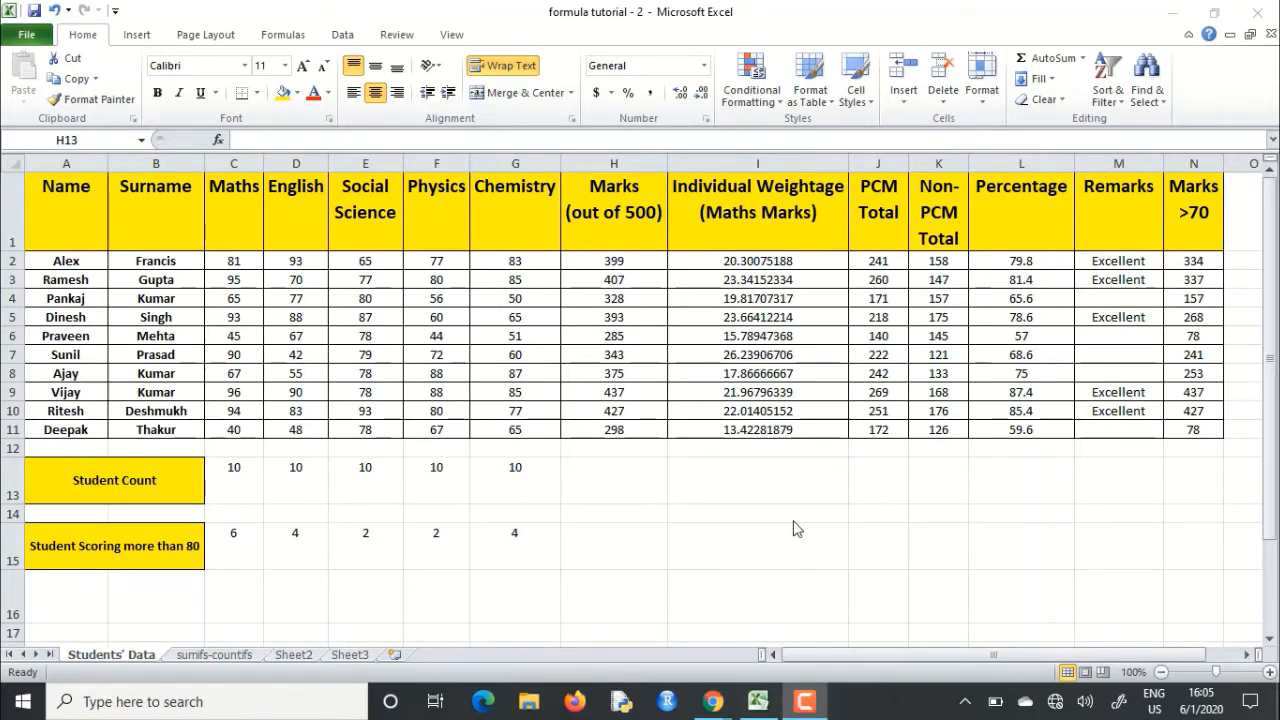
Step: Review the first student's five subject marks in C2:G2 and the existing percentage formula in L2
left_click(790, 549)
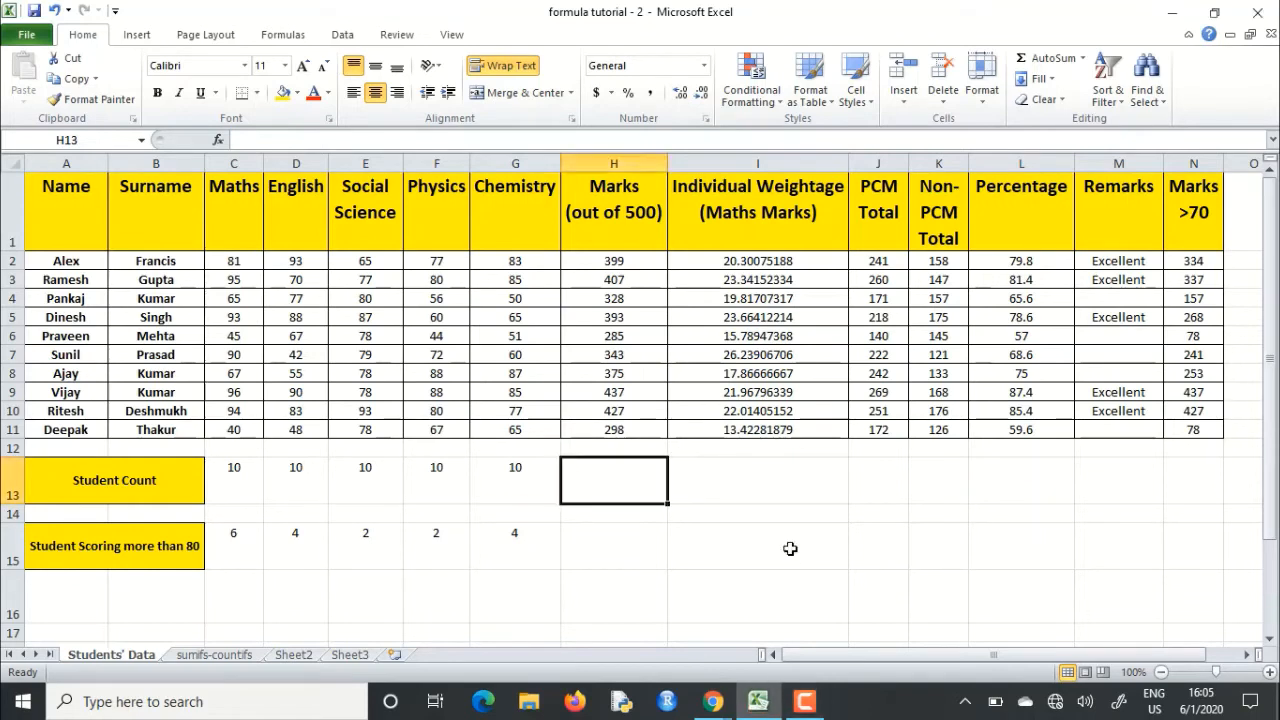
left_click(790, 549)
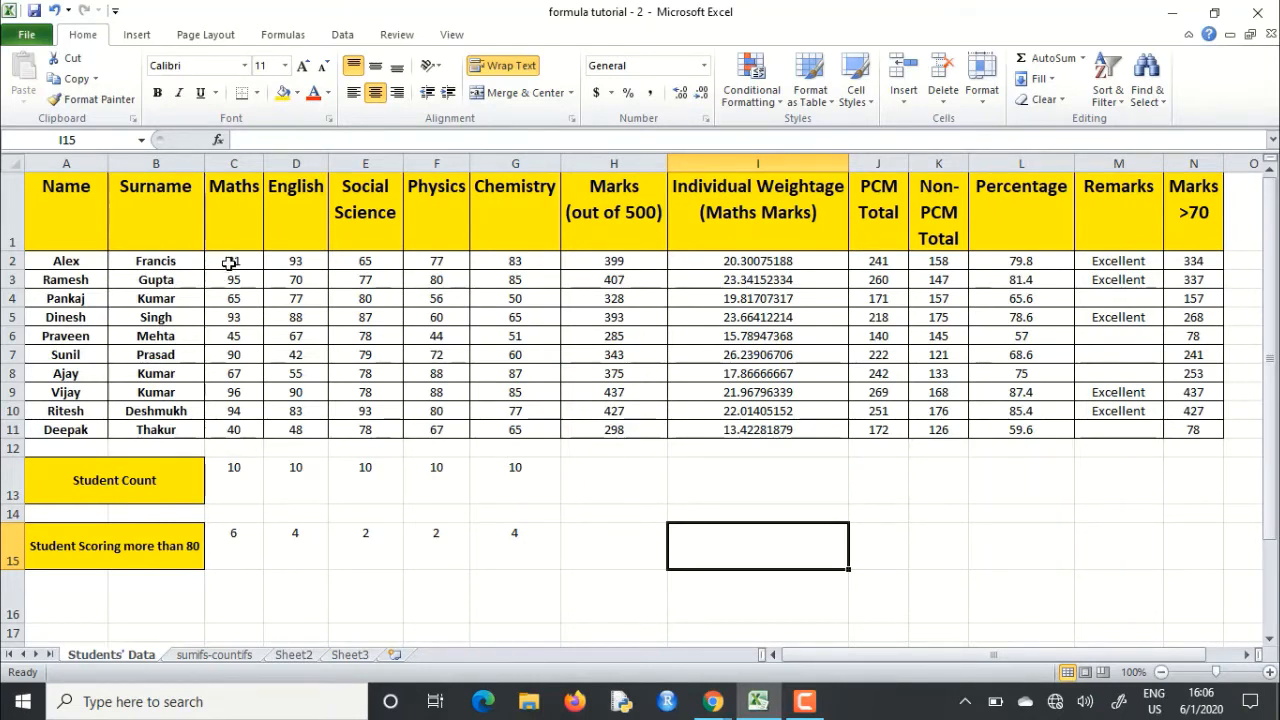
left_click_drag(229, 263, 538, 266)
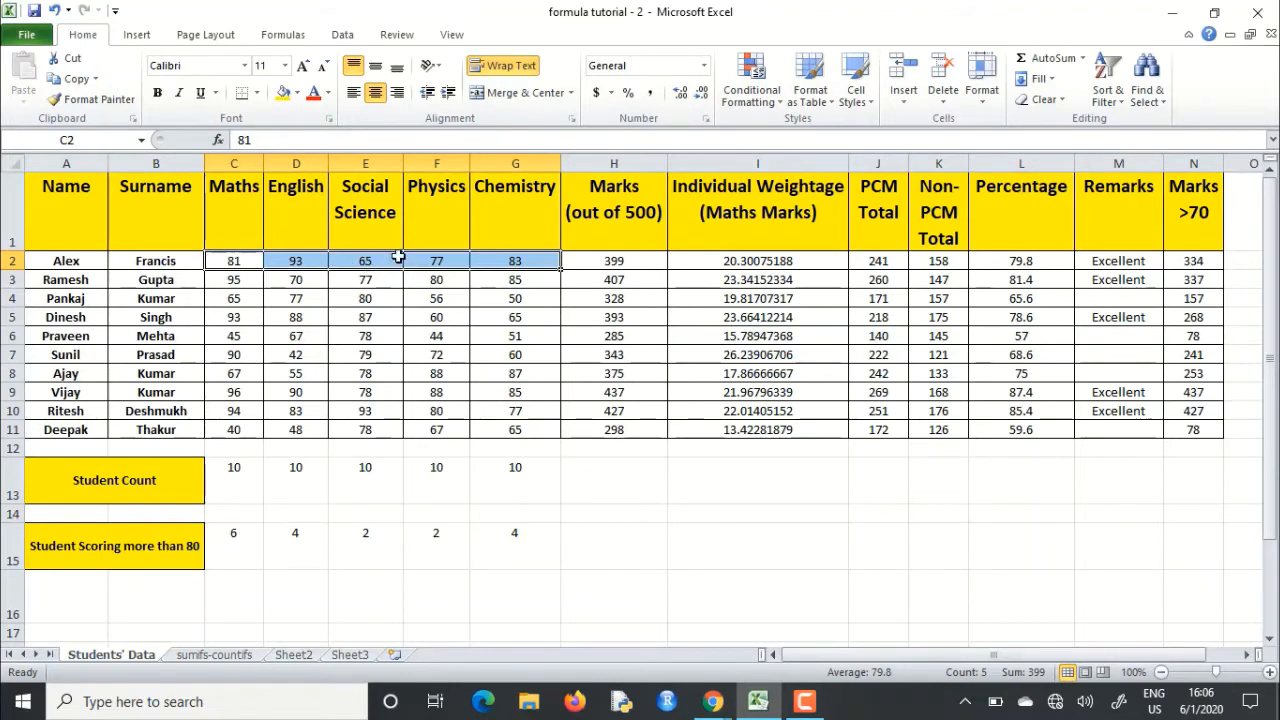
left_click(750, 555)
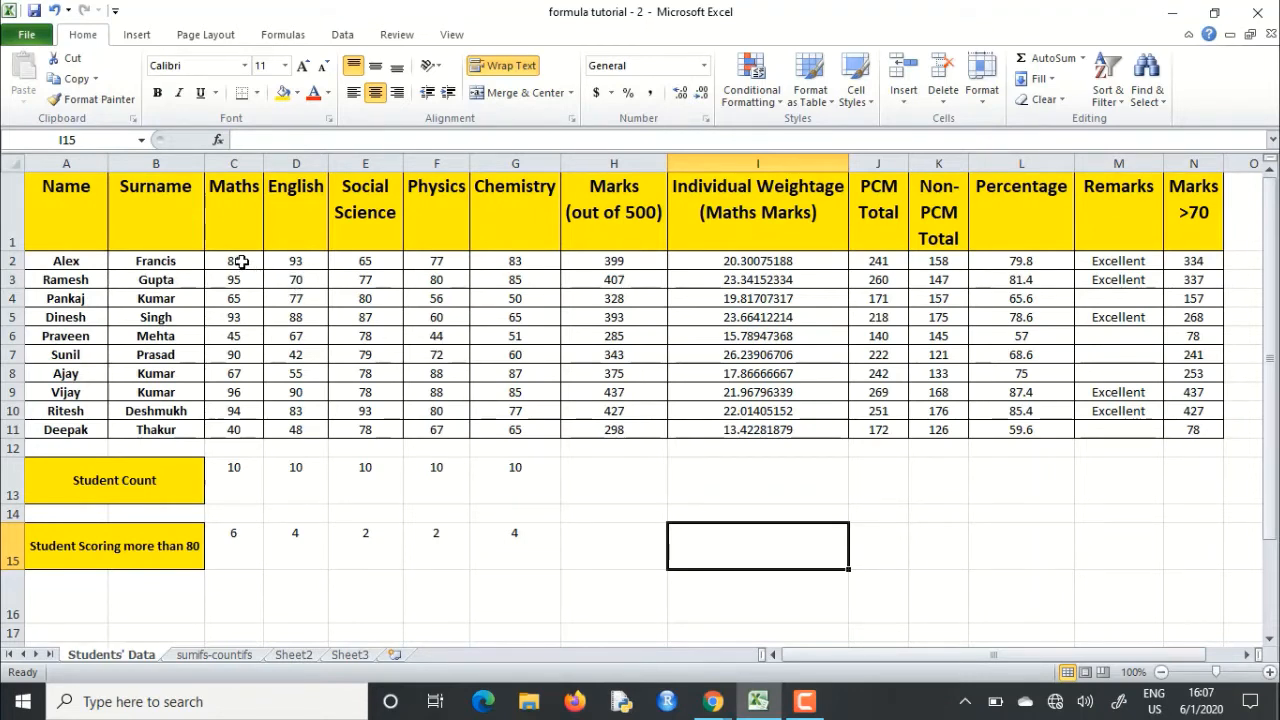
left_click_drag(241, 261, 498, 260)
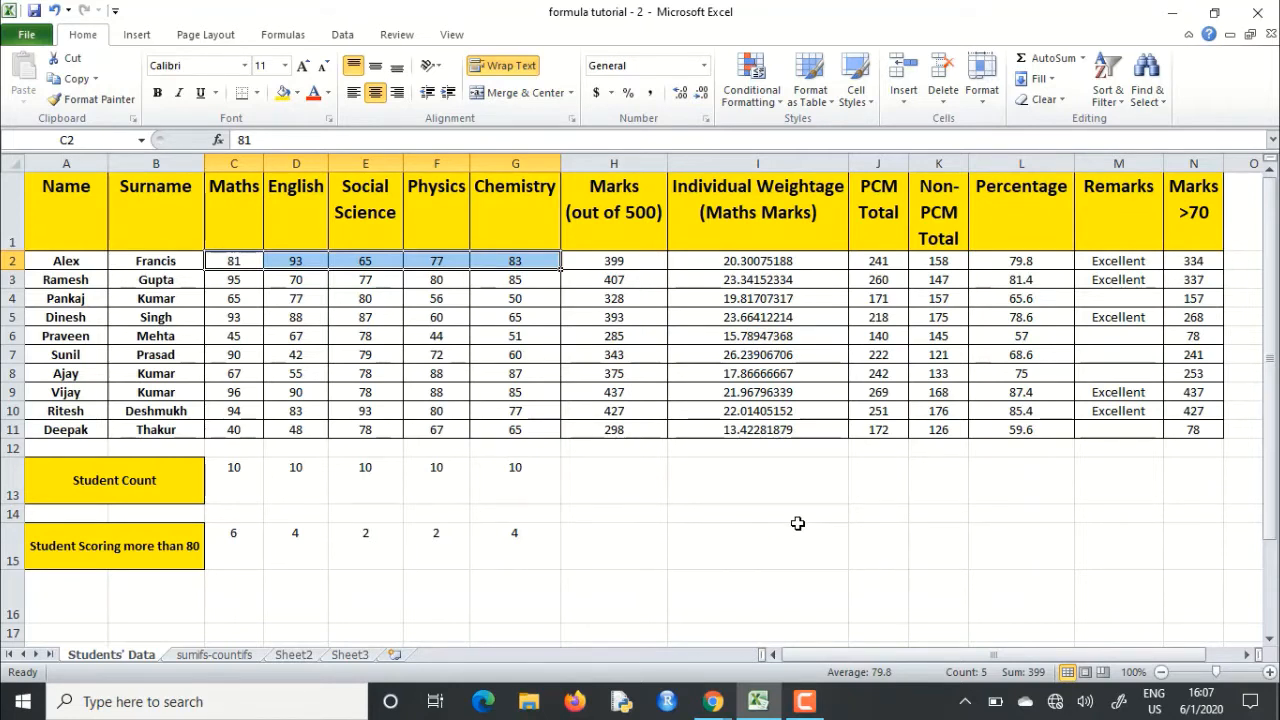
left_click(1012, 261)
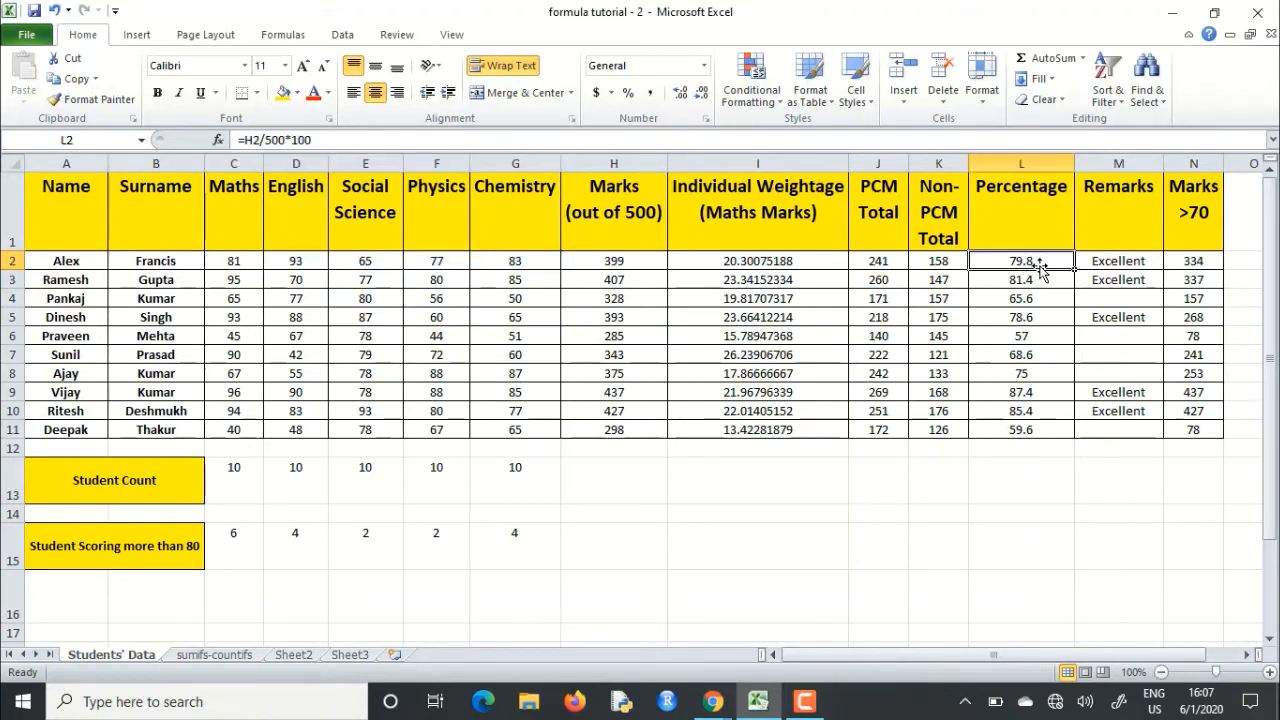
Step: Copy the percentages in L2:L11 and paste them as values only, starting at cell L14, as a reference copy
left_click_drag(1042, 262, 1045, 431)
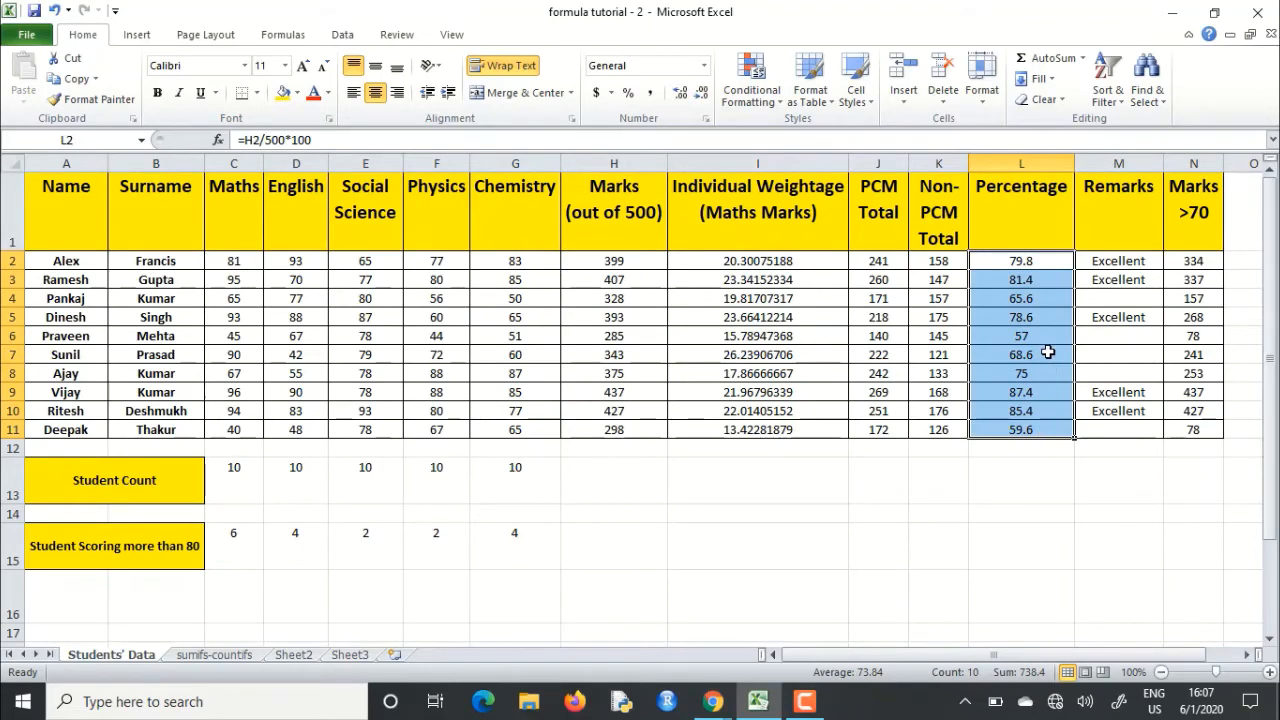
key("ctrl+c")
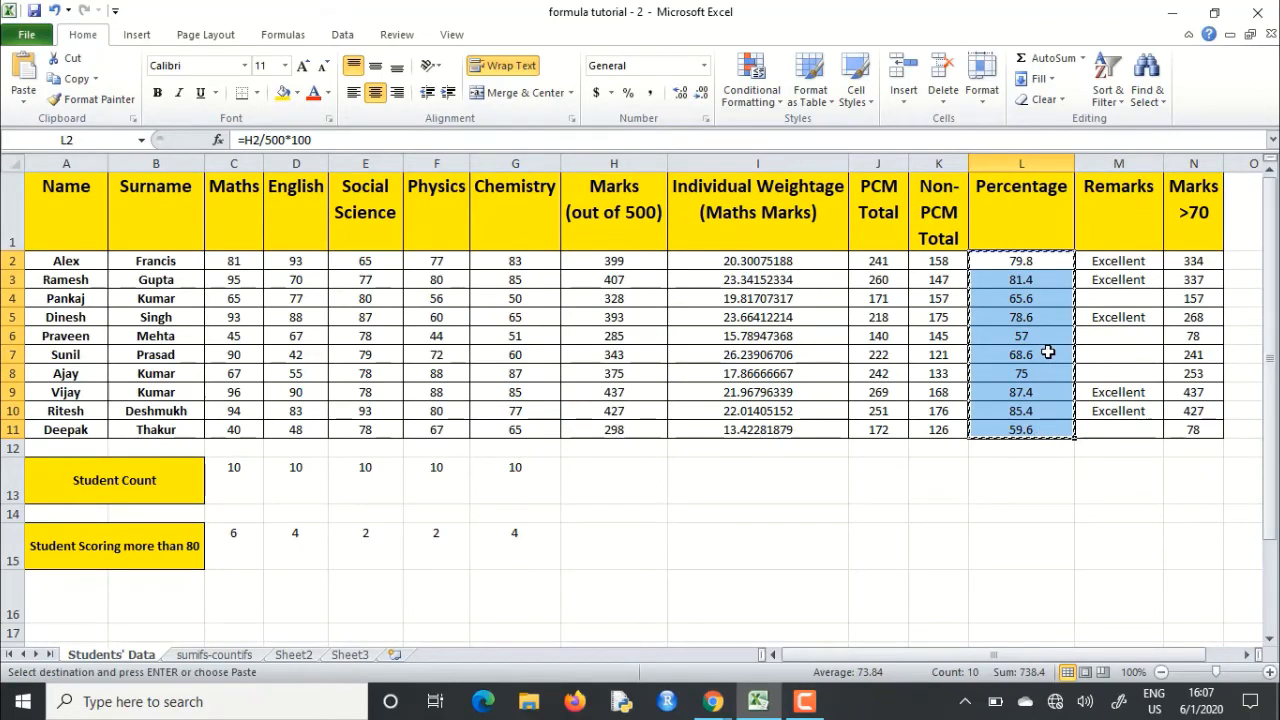
left_click(1016, 514)
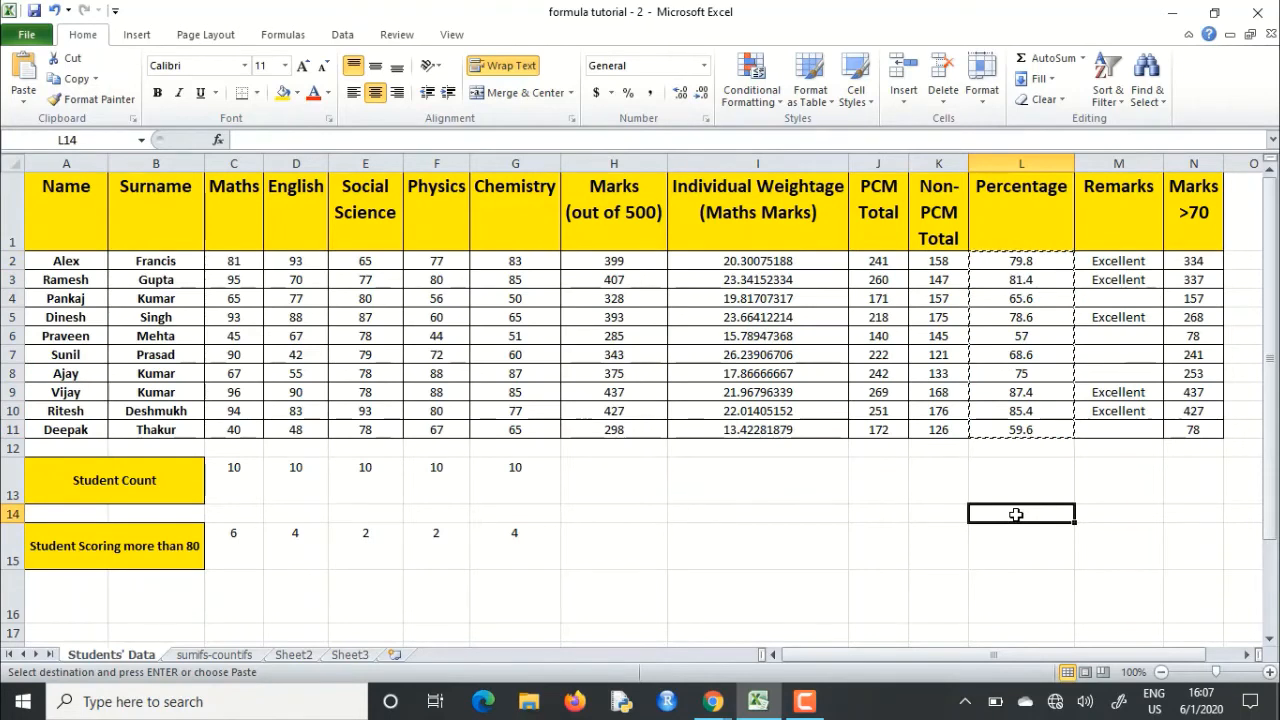
right_click(1016, 514)
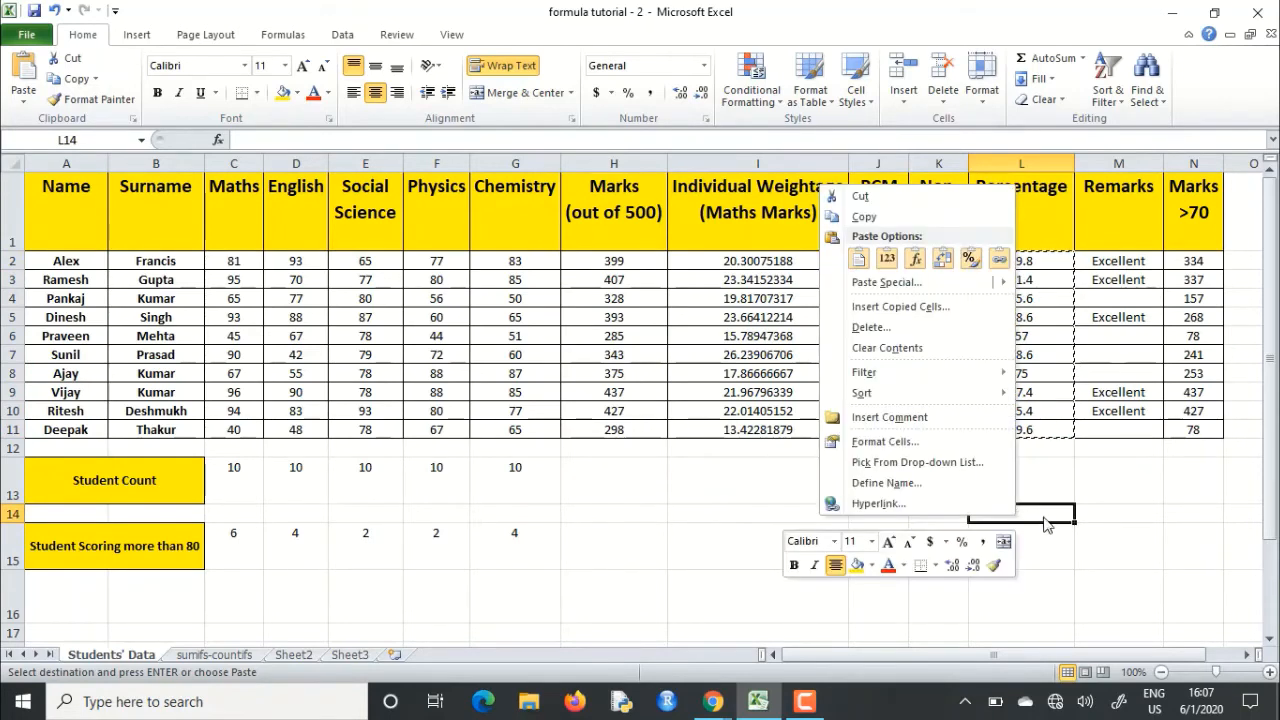
left_click(895, 266)
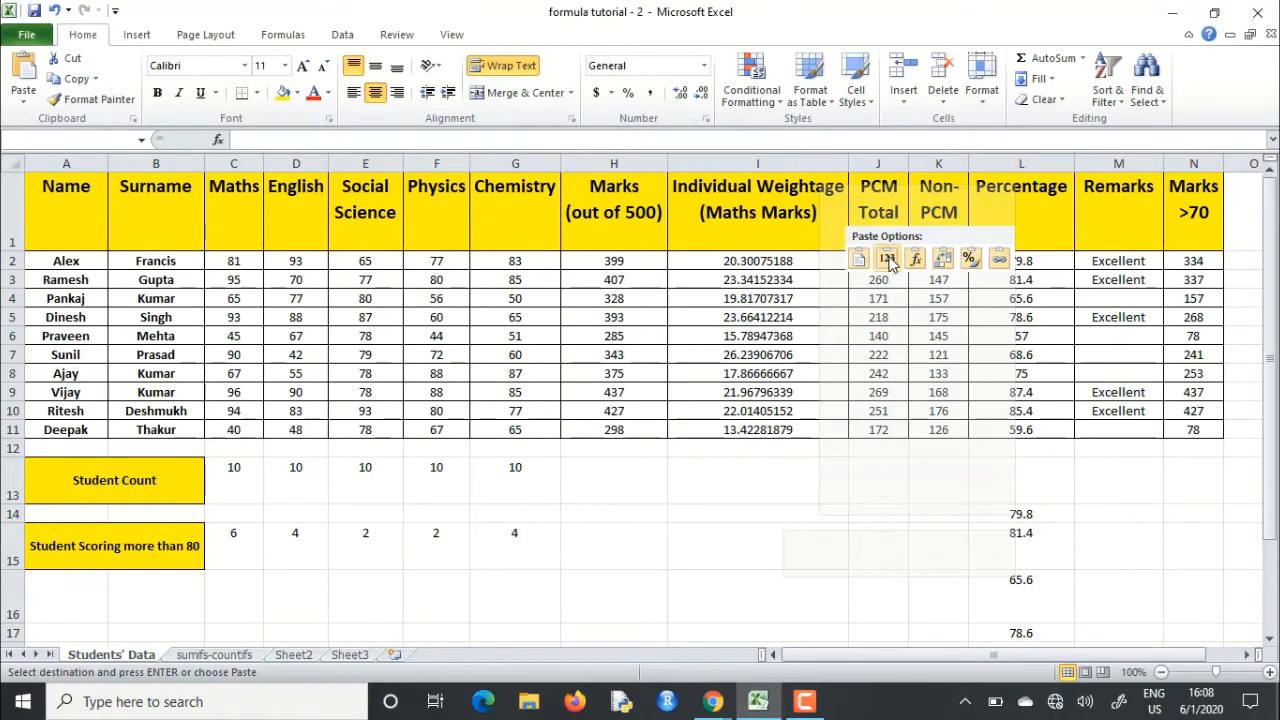
left_click(887, 258)
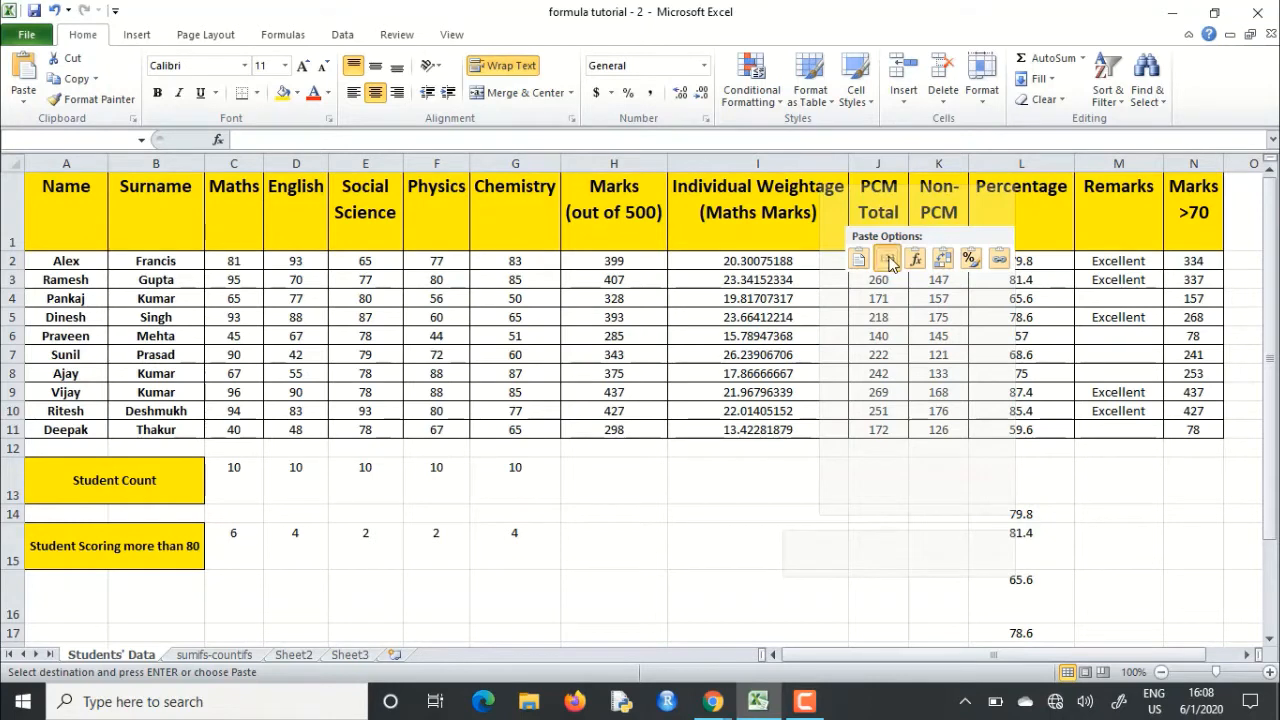
left_click(1106, 514)
key("Escape")
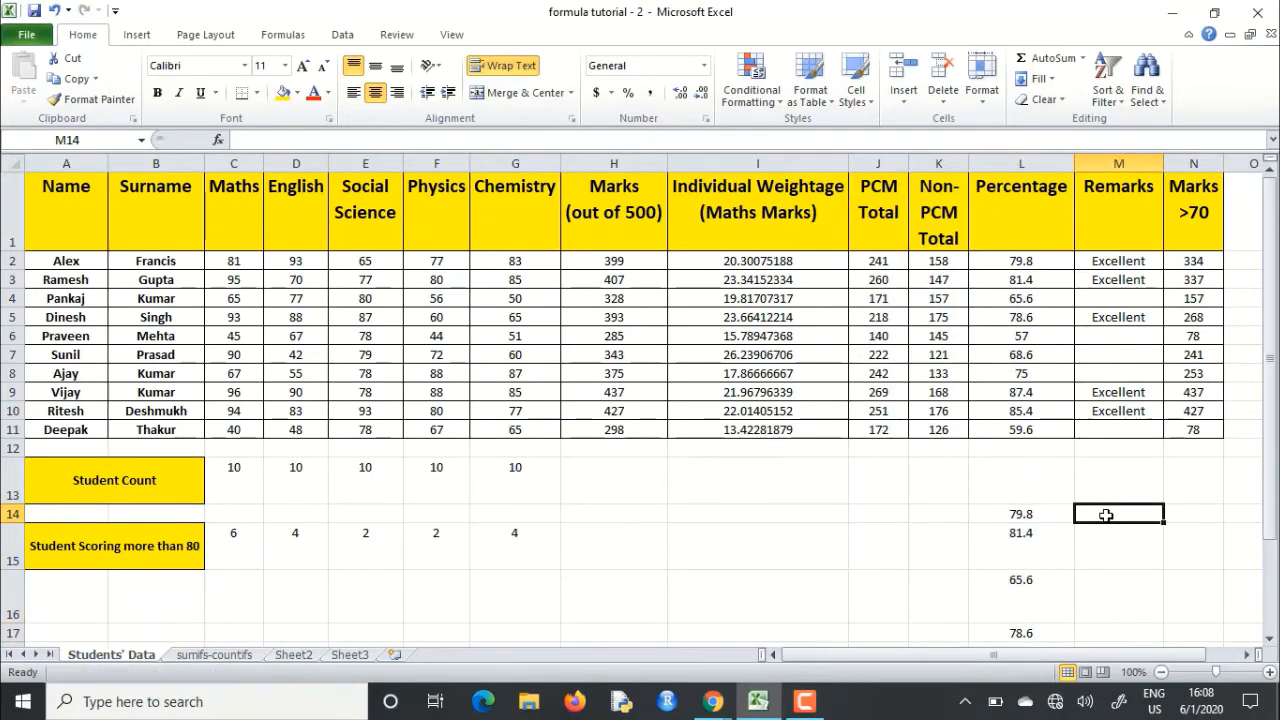
Step: Clear the original percentage formulas from L2:L11
scroll(1106, 514, "down", 2)
scroll(1106, 514, "up", 1)
scroll(1106, 514, "up", 1)
left_click_drag(1026, 262, 1033, 429)
key("Delete")
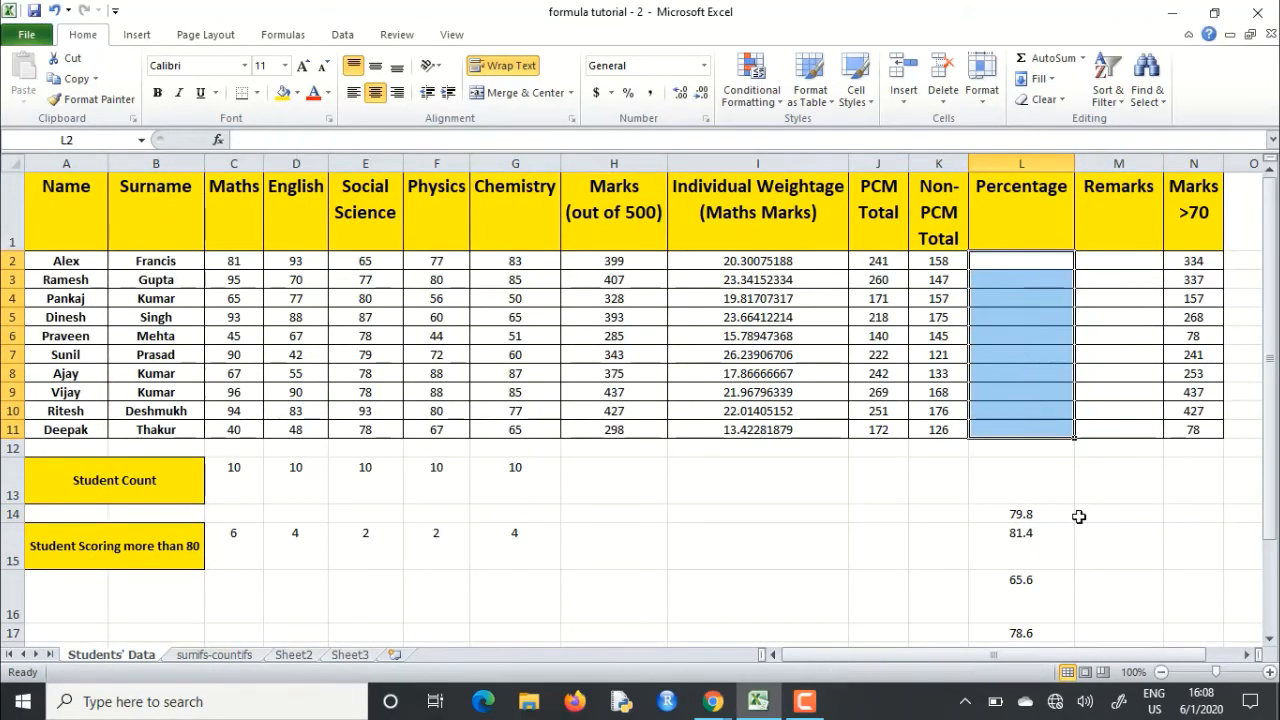
Step: Find the AVERAGE function through Insert Function and enter it in L2 with the range C2:G2 as its Number1 argument
left_click(1014, 260)
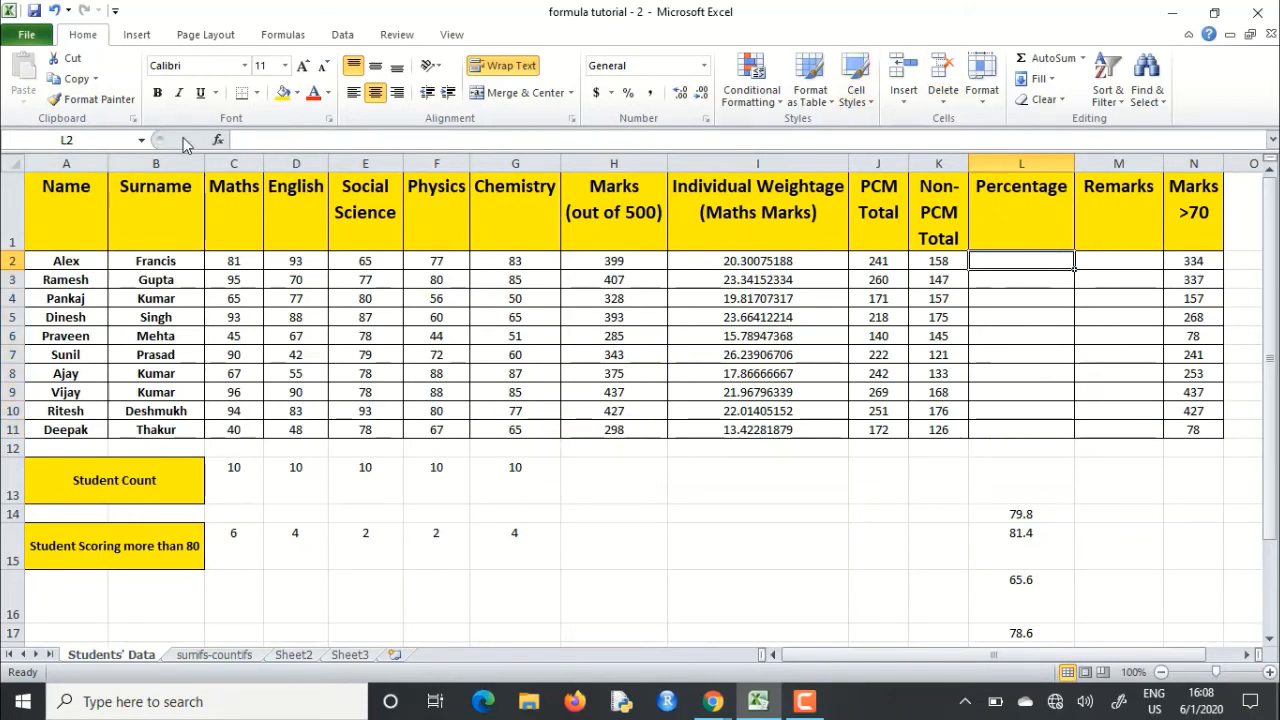
left_click(218, 140)
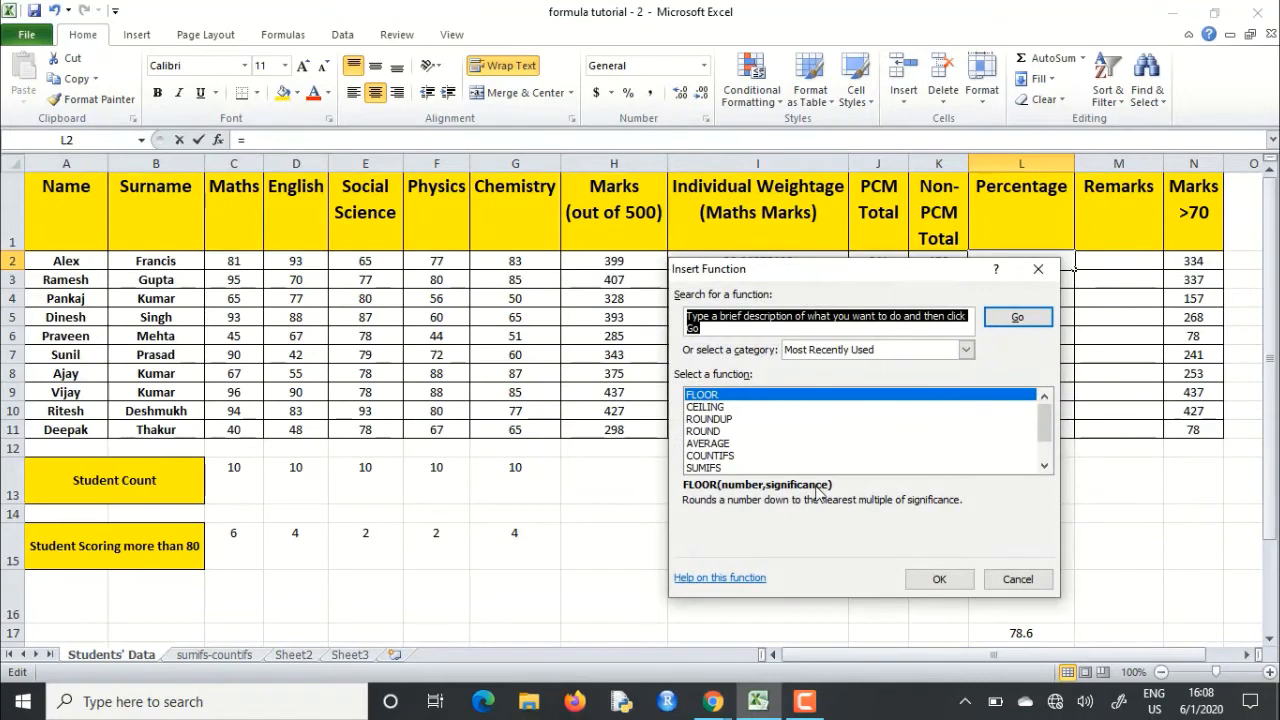
type("average")
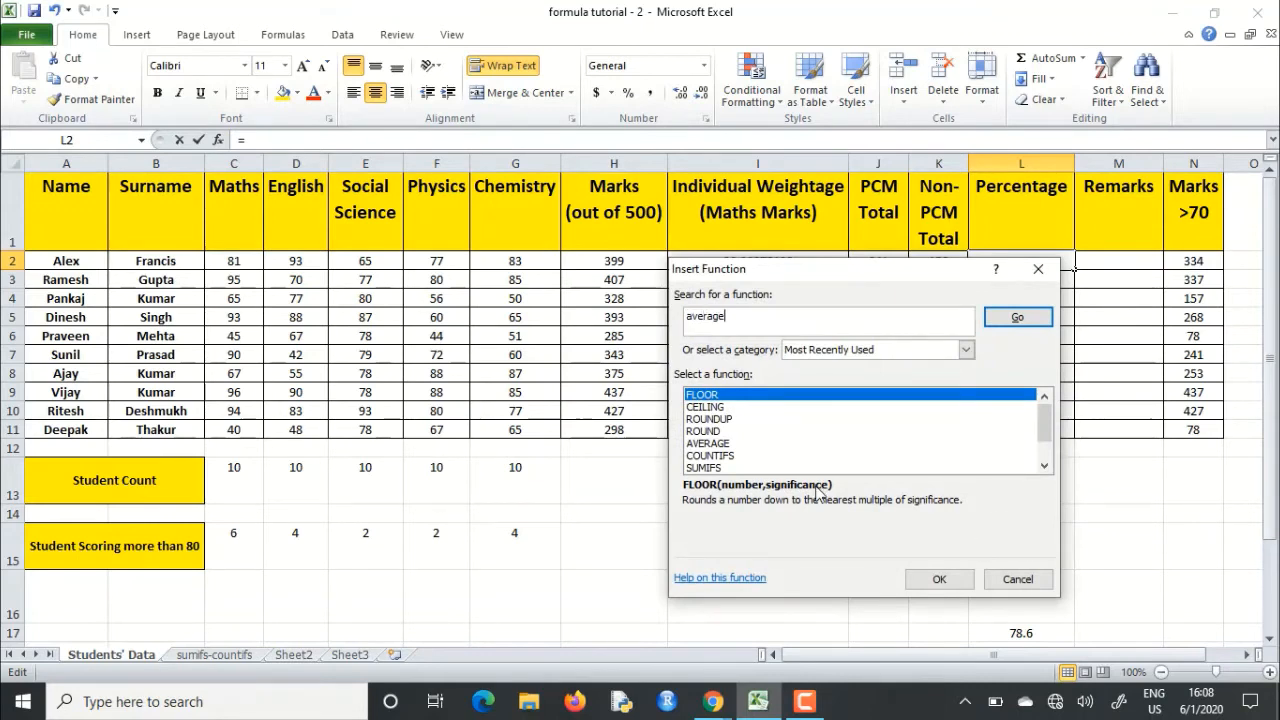
key("Return")
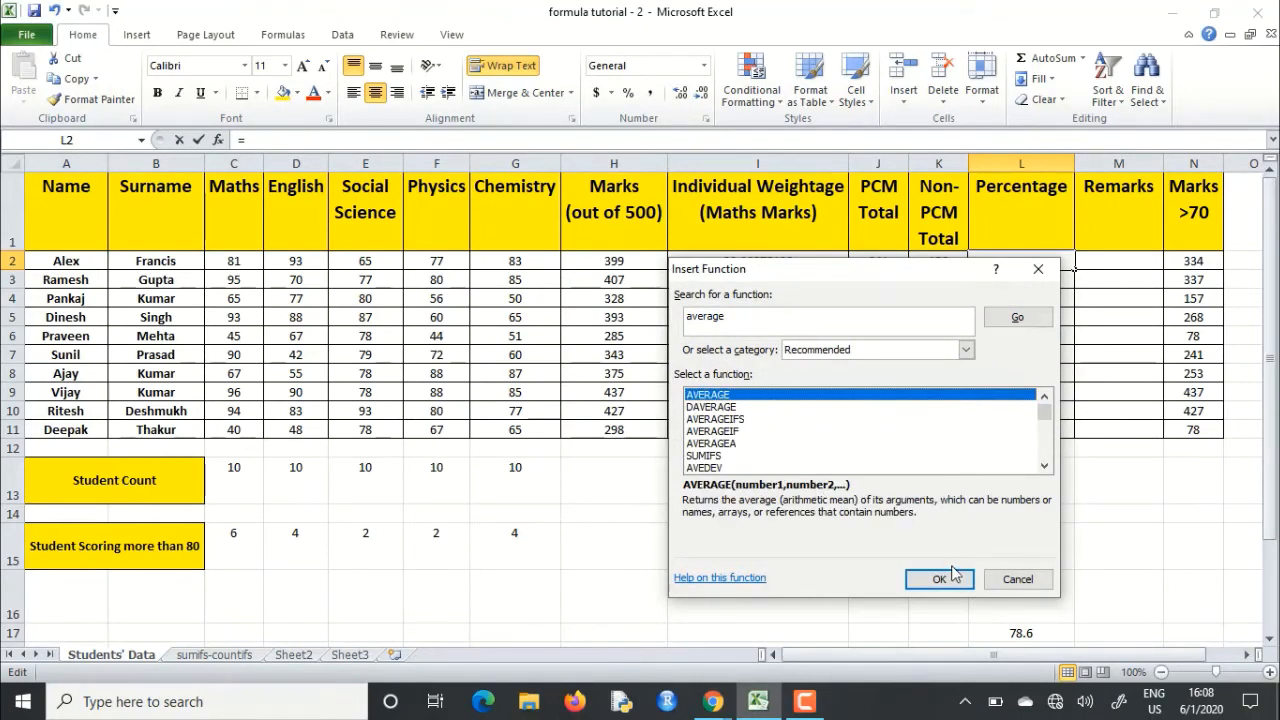
left_click(939, 580)
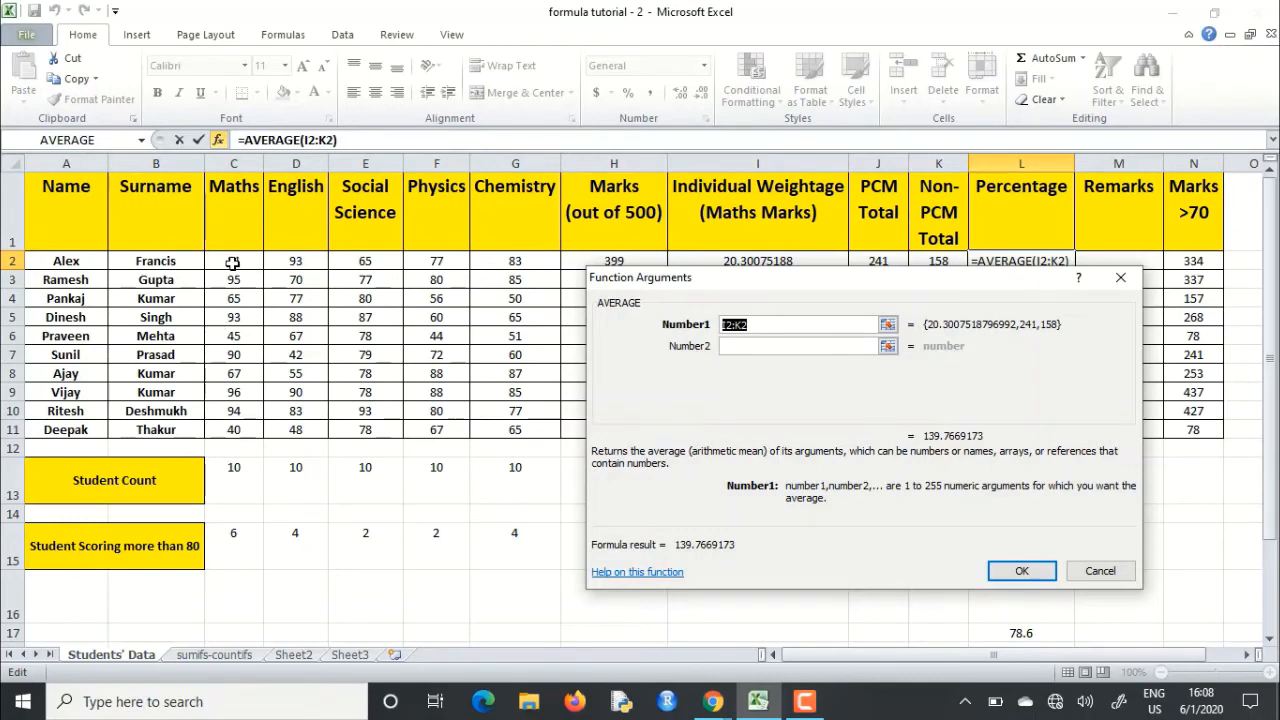
left_click_drag(242, 265, 518, 261)
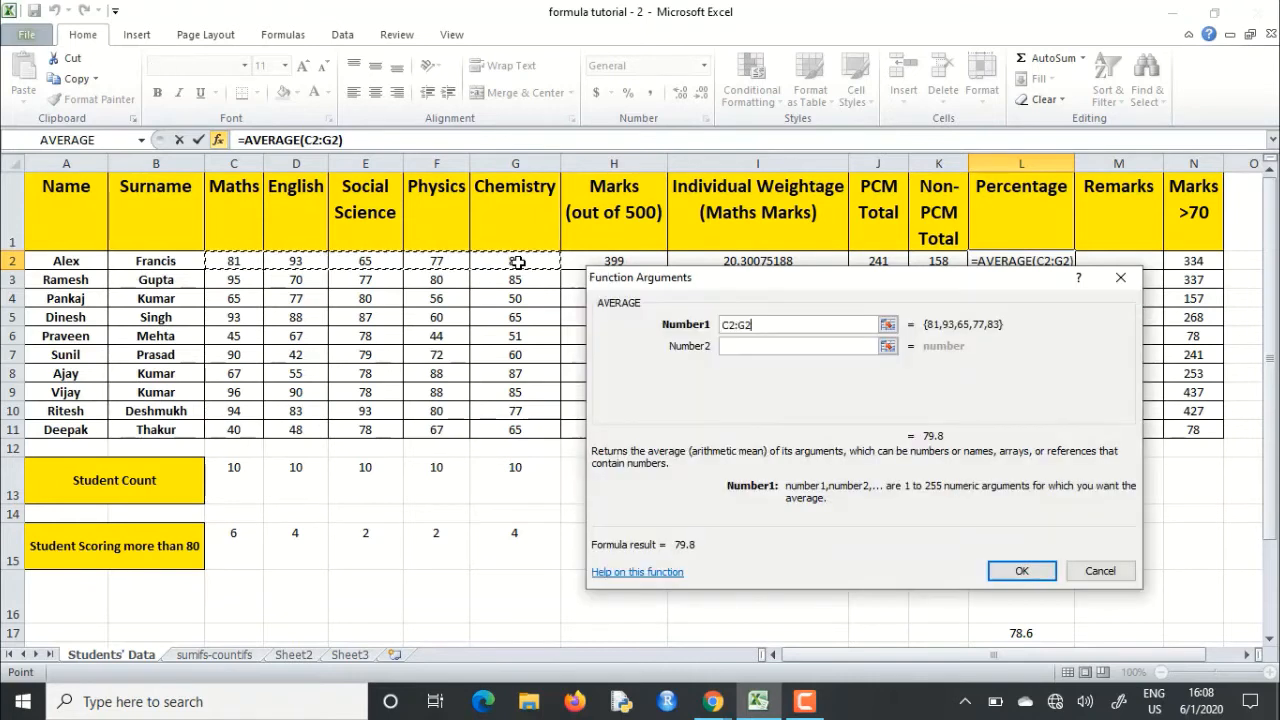
left_click(720, 346)
left_click(786, 326)
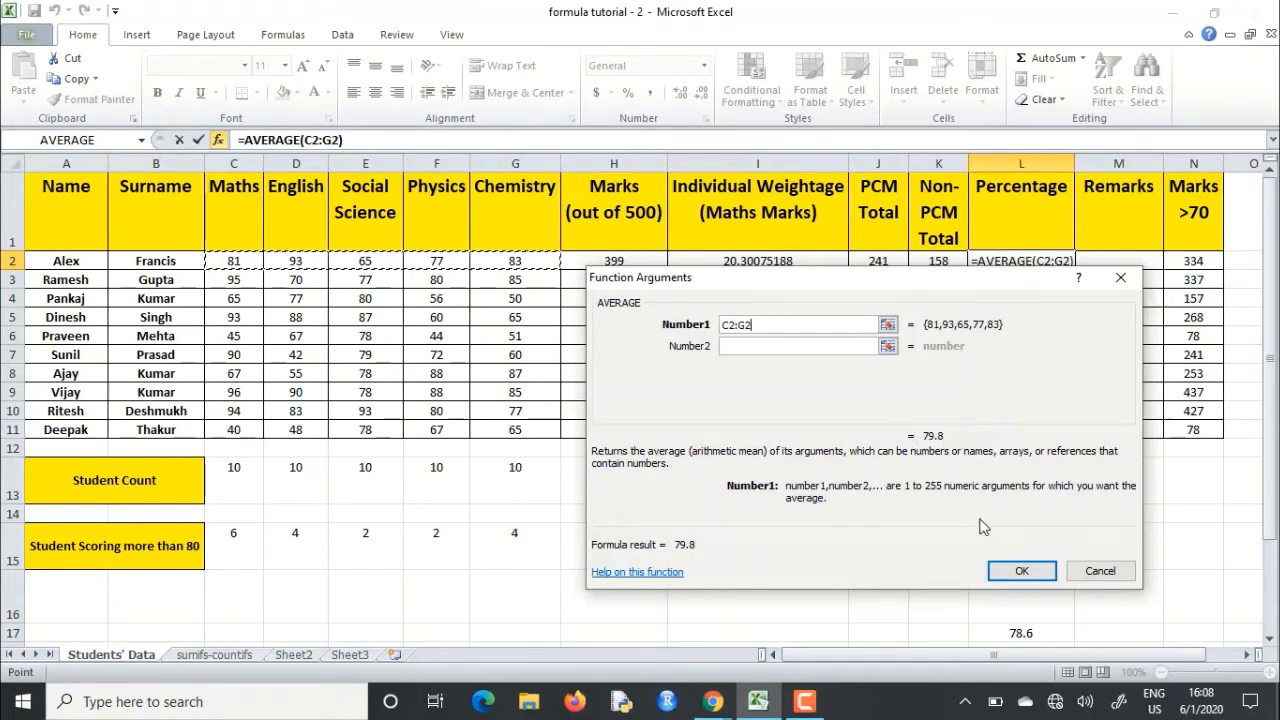
left_click(1032, 574)
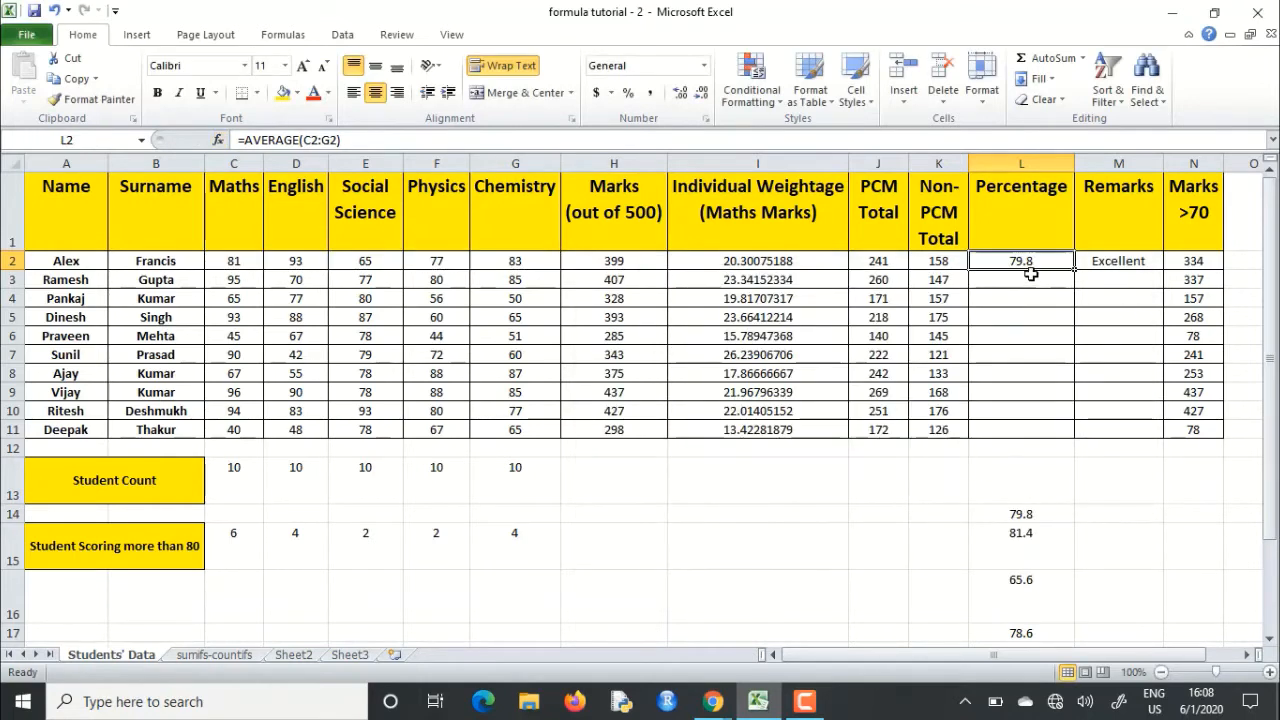
Step: Fill the AVERAGE formula from L2 down the Percentage column through L11
left_click(1035, 514)
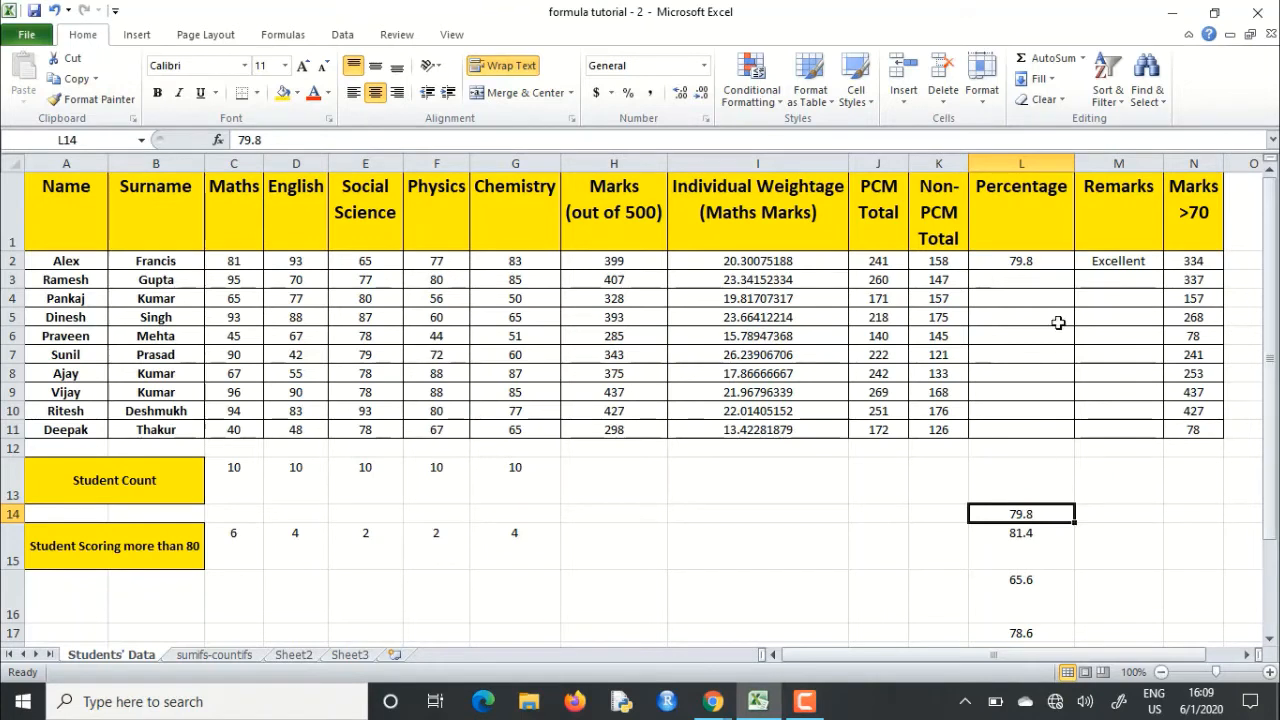
left_click(1034, 261)
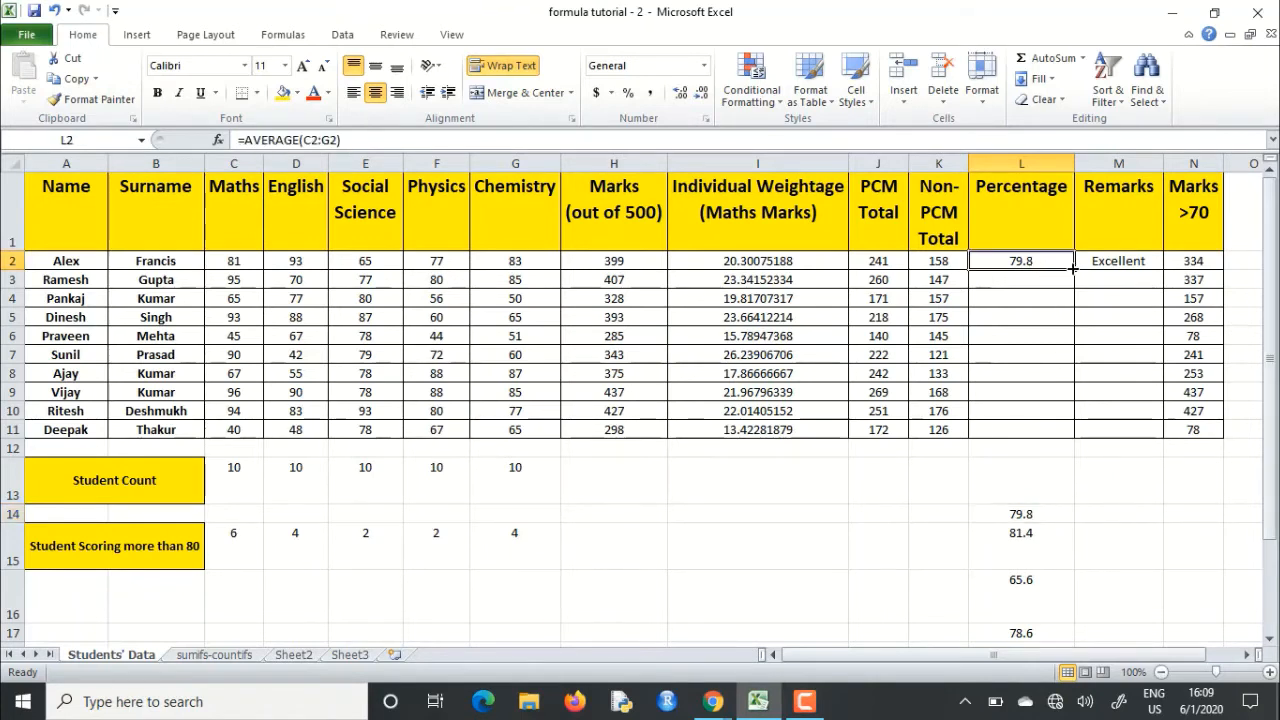
left_click_drag(1071, 266, 1071, 435)
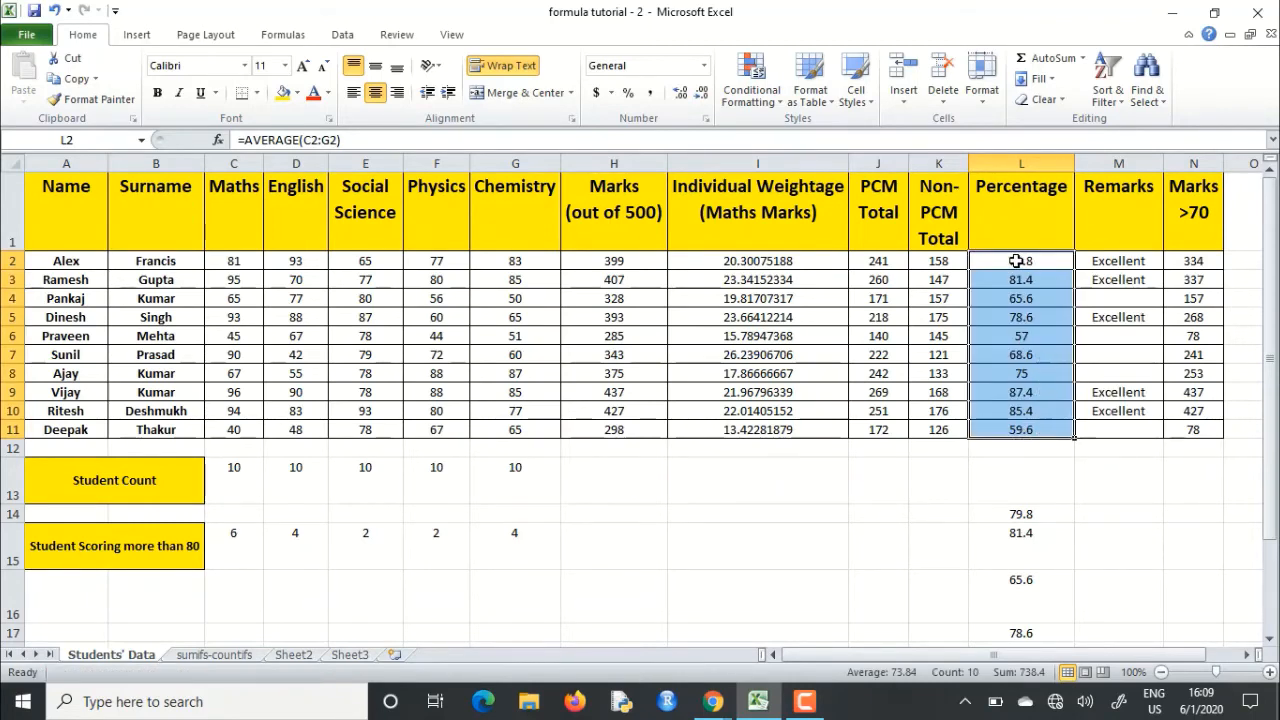
Step: Compare the averaged percentages in L2:L11 with the pasted reference values in L14:L23
left_click(1100, 514)
scroll(1102, 495, "down", 1)
scroll(1102, 495, "up", 1)
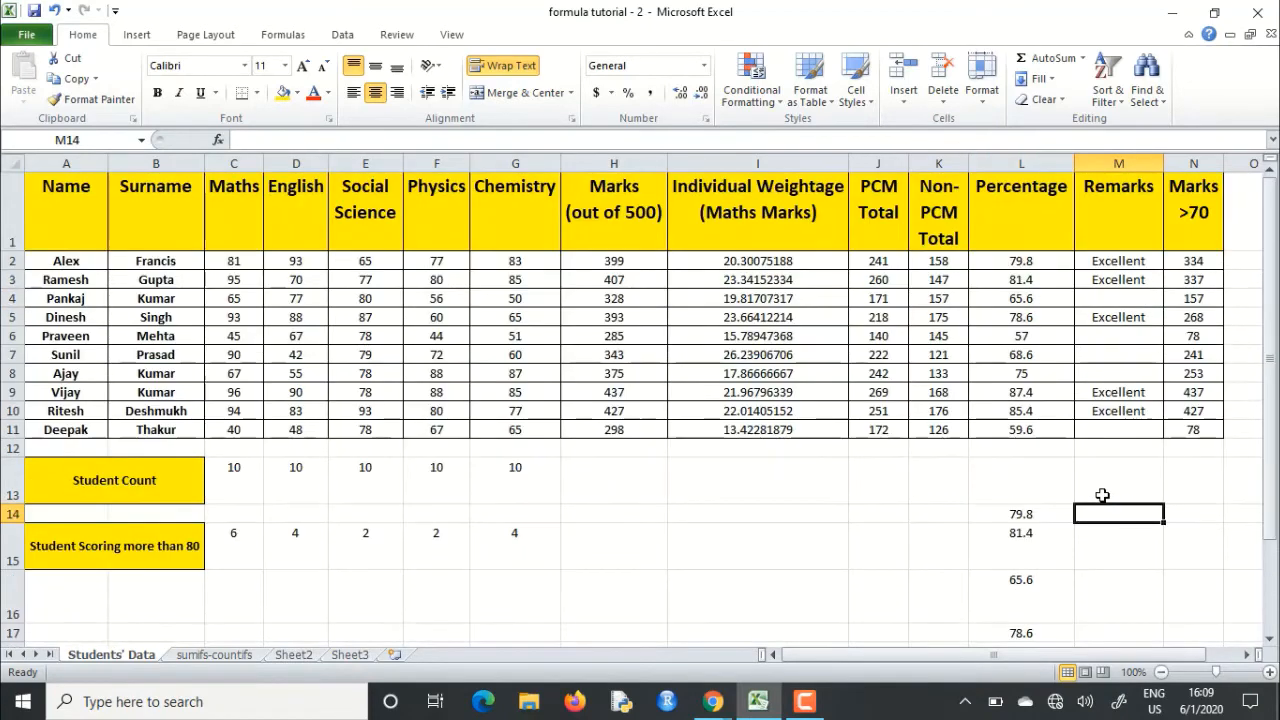
left_click_drag(1272, 370, 1272, 374)
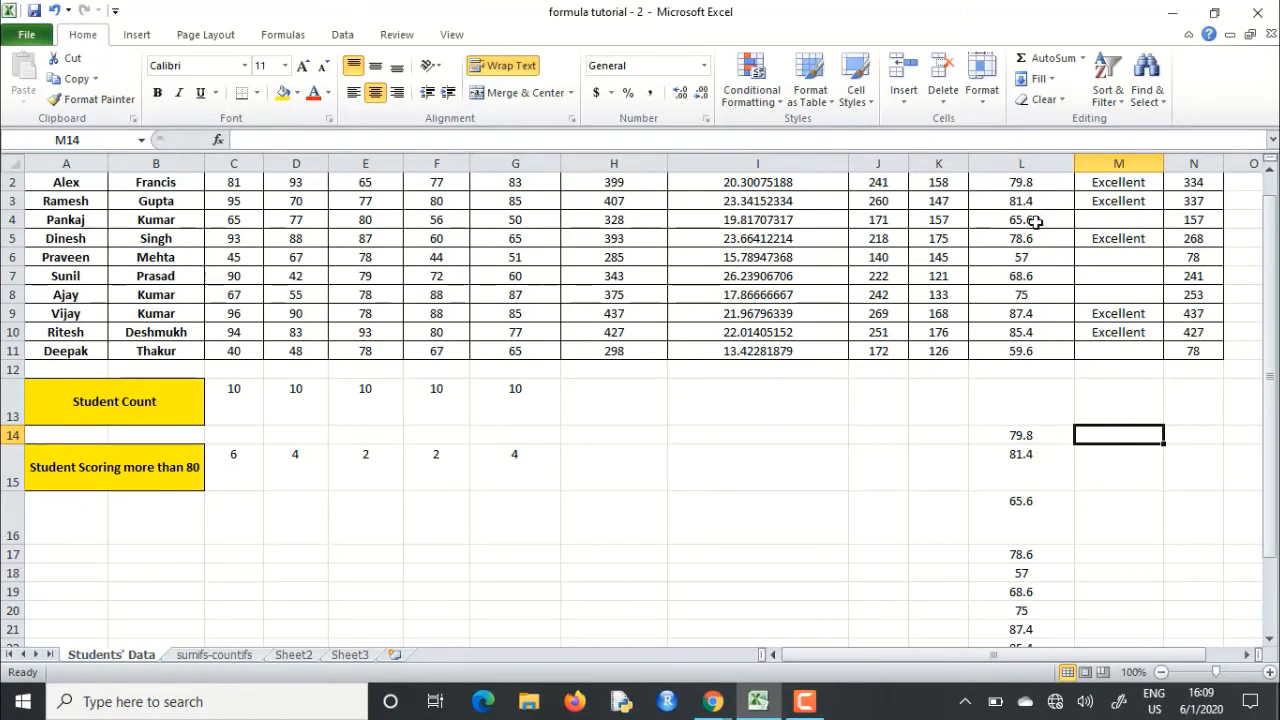
left_click(1026, 219)
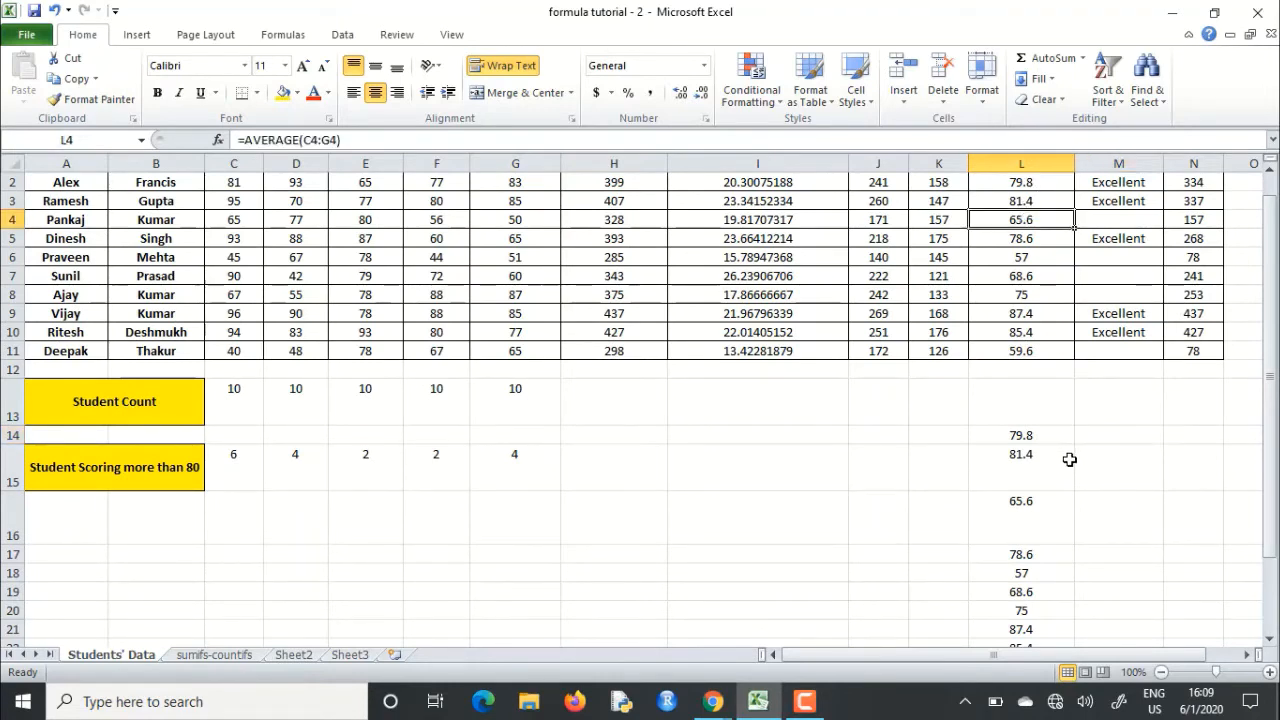
left_click(1052, 517)
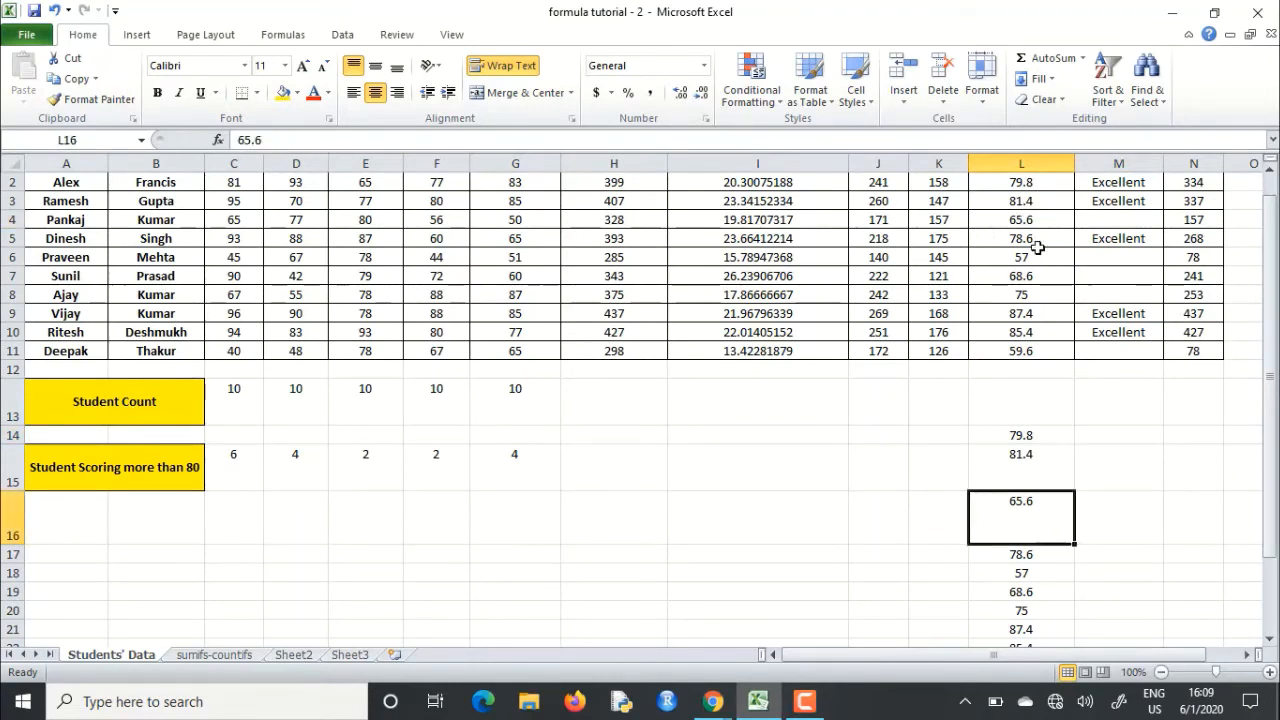
scroll(1060, 602, "down", 1)
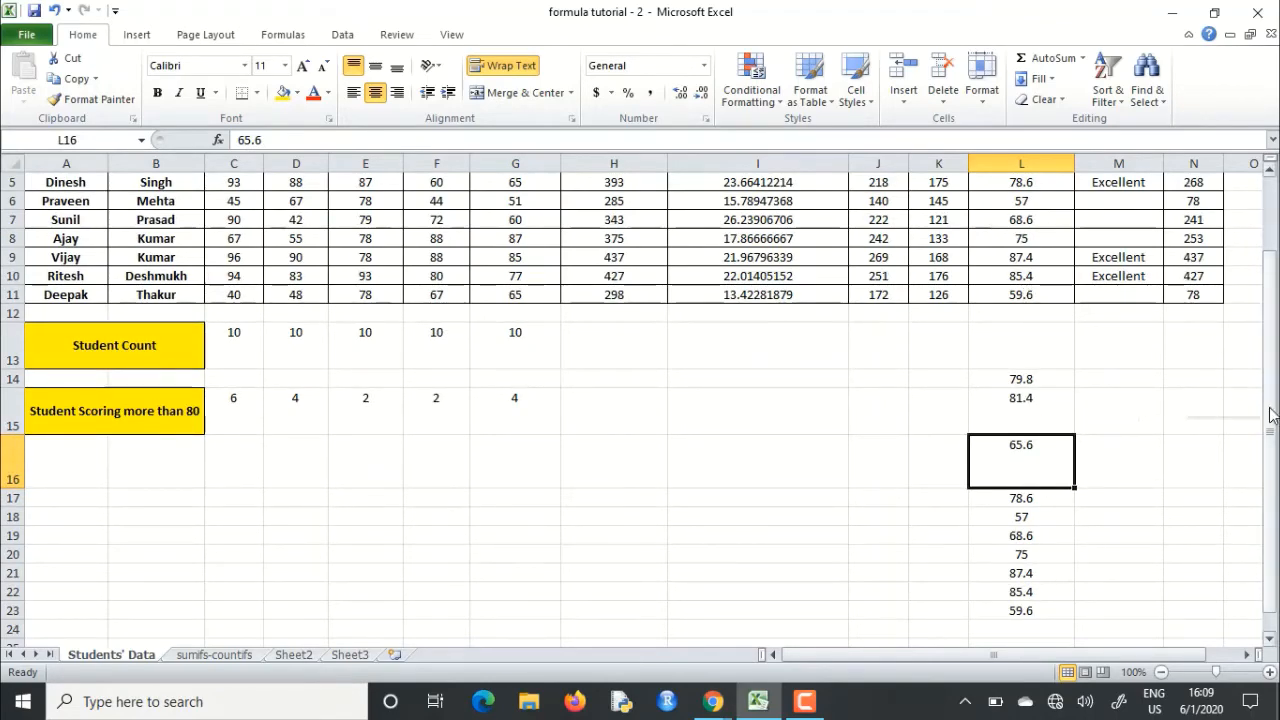
left_click_drag(1265, 405, 1265, 388)
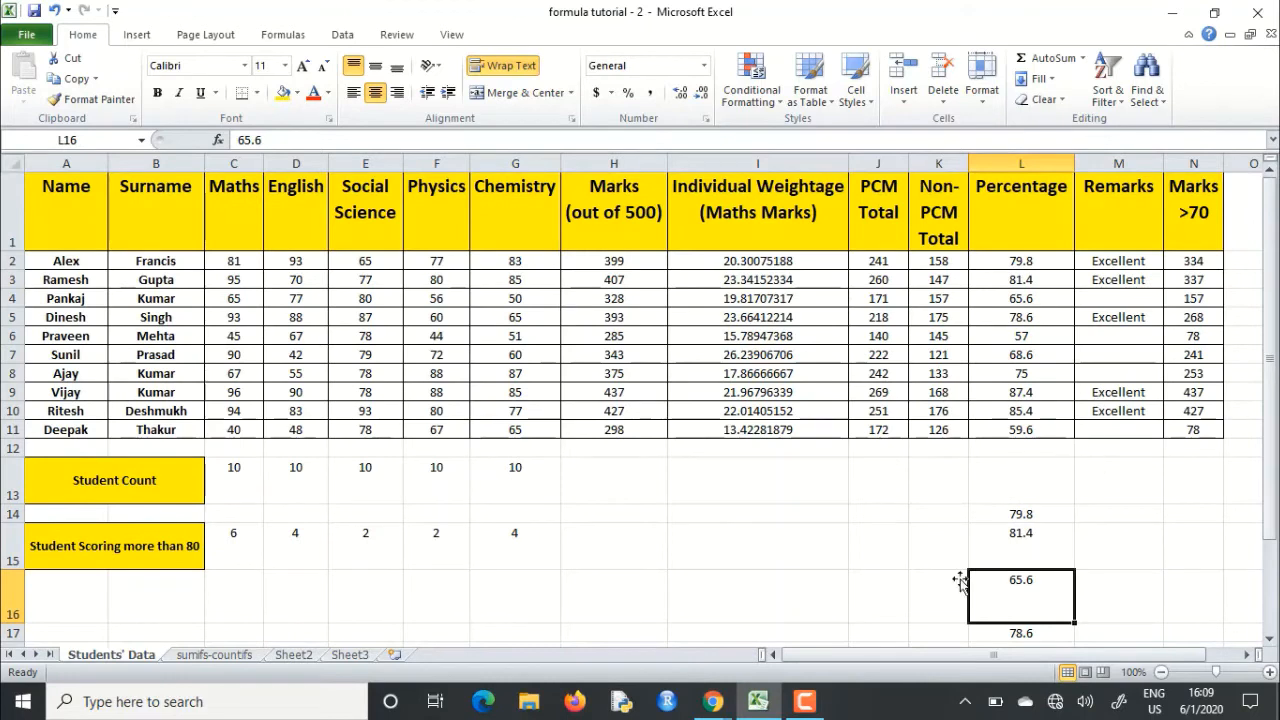
left_click(785, 511)
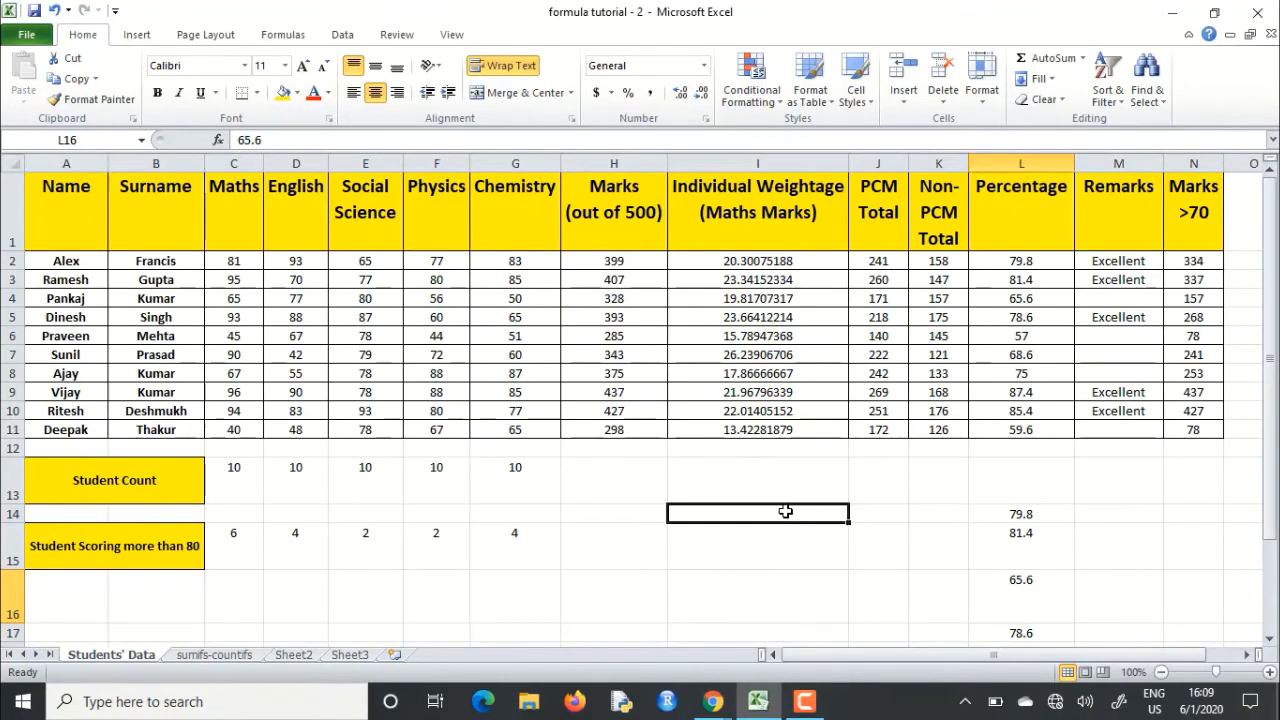
left_click(1035, 264)
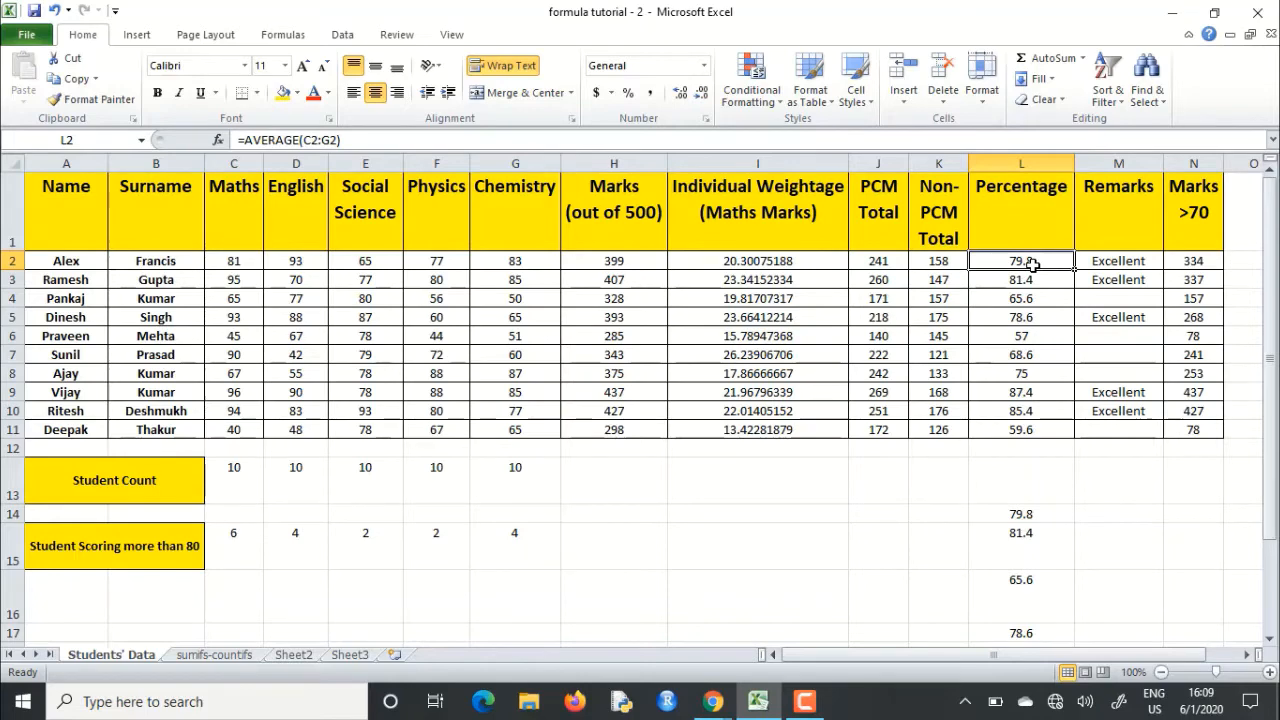
Step: Delete the pasted reference percentages from L14:L23
scroll(1032, 263, "down", 3)
left_click_drag(1021, 286, 1029, 519)
key("Delete")
scroll(672, 465, "up", 3)
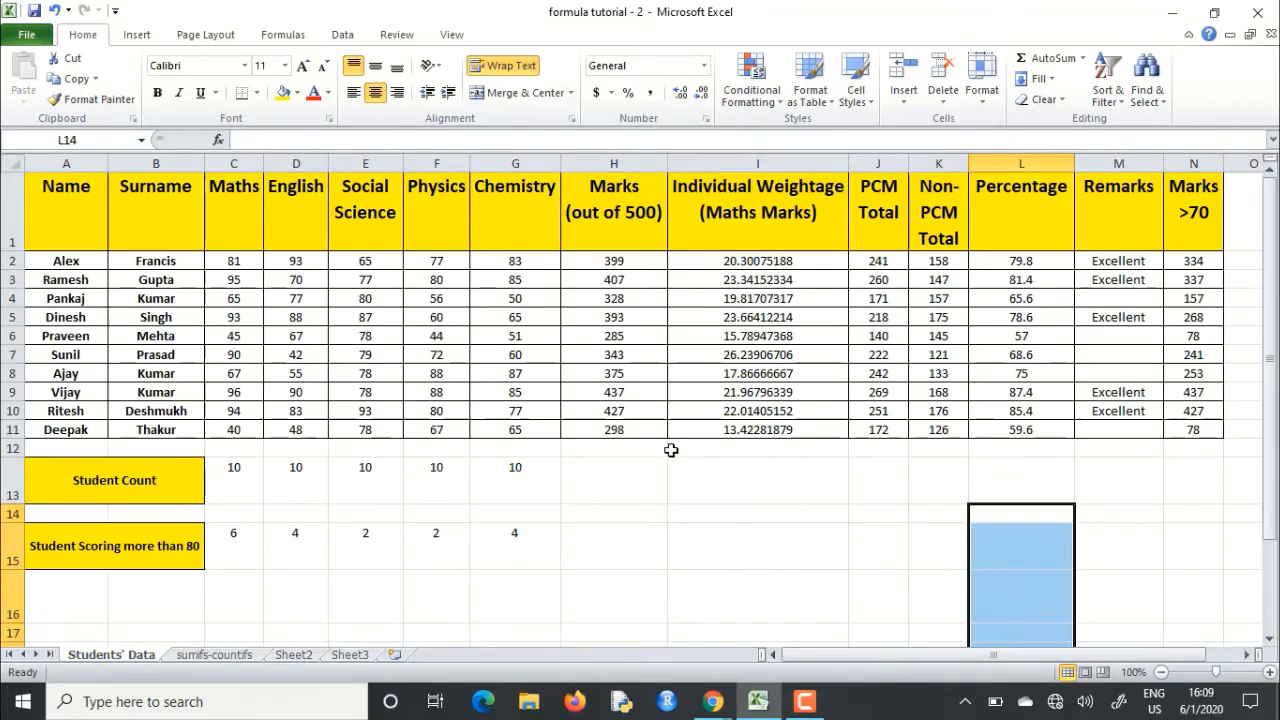
left_click(617, 600)
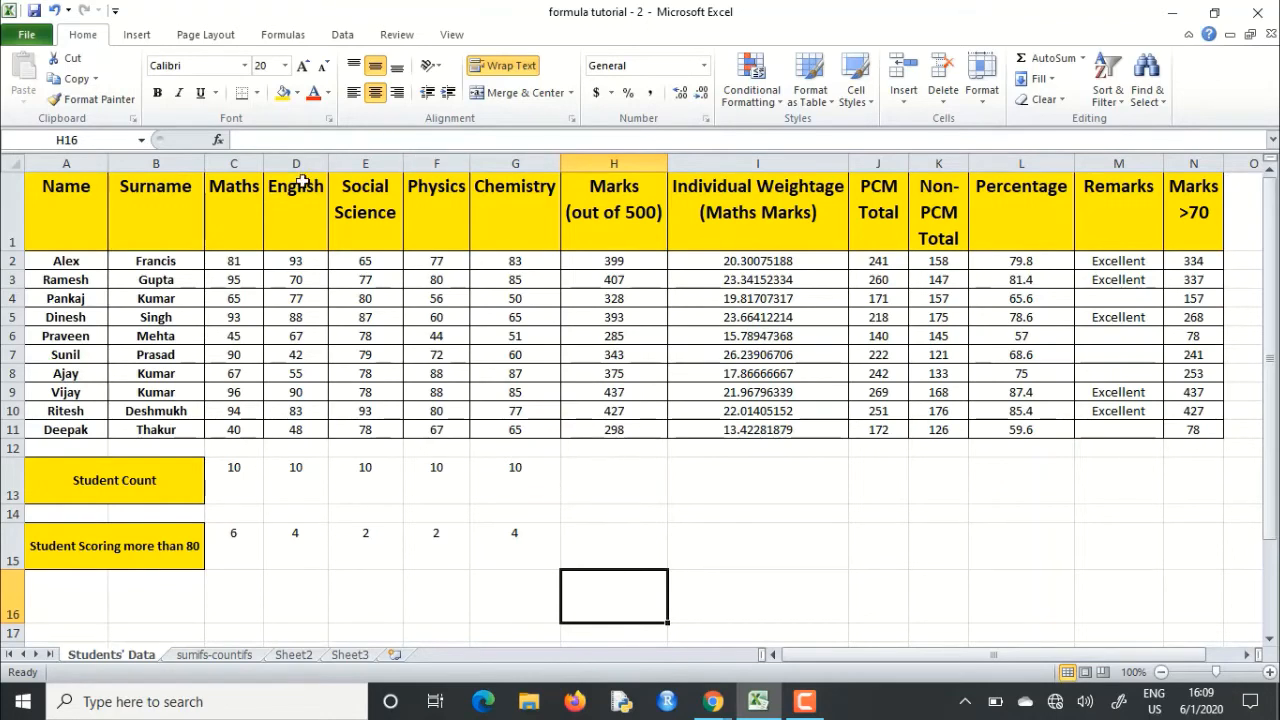
Step: Insert the AVERAGE function in H16 with the Marks range H2:H11 as its Number1 argument
left_click(217, 139)
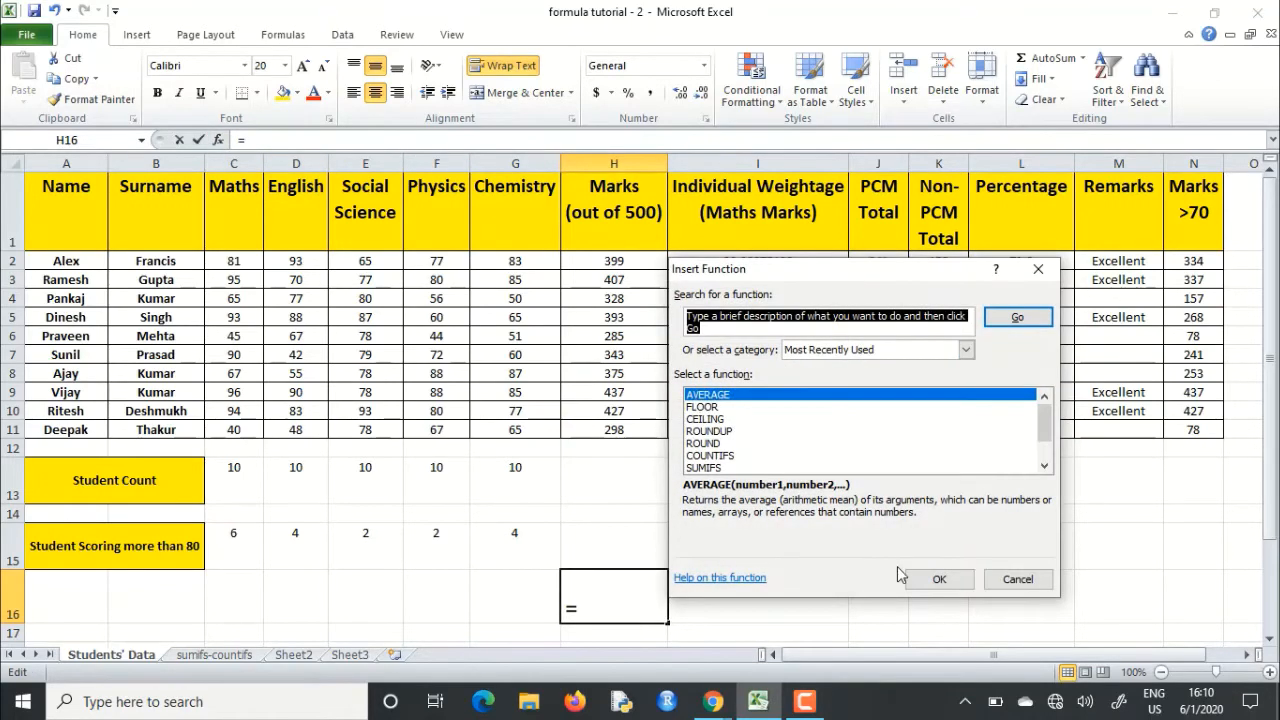
left_click(937, 577)
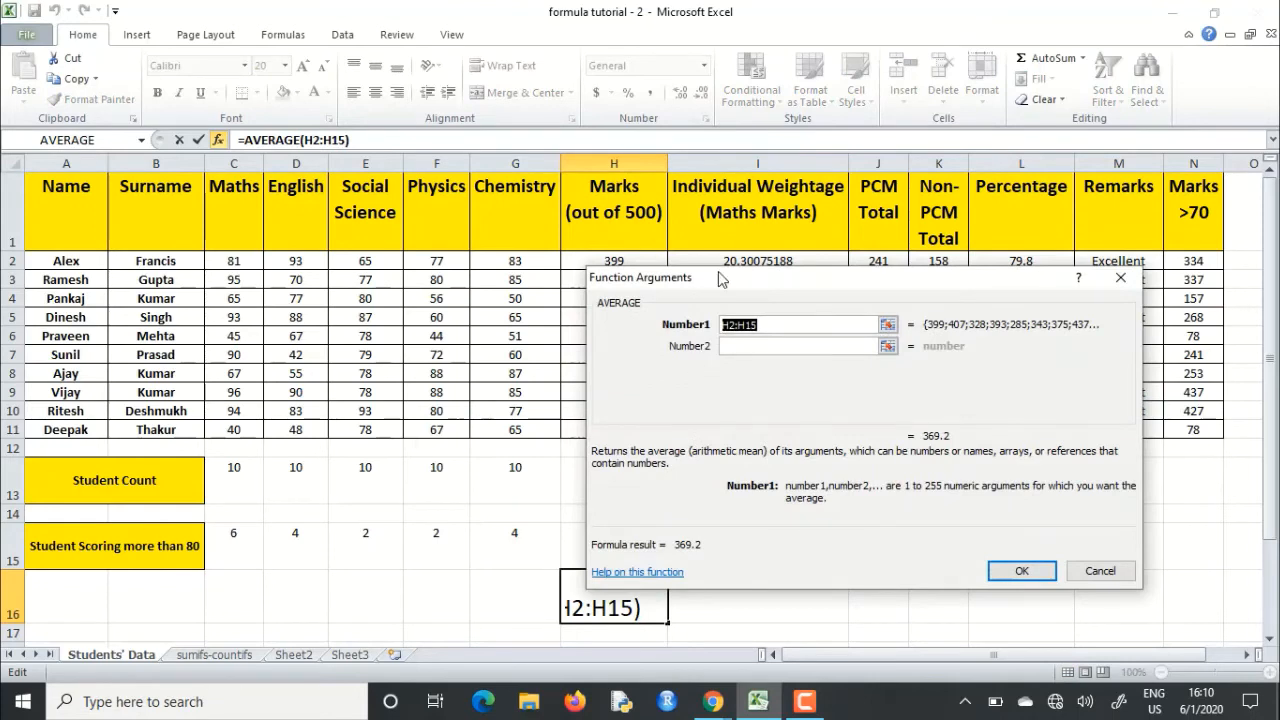
left_click_drag(718, 277, 890, 299)
left_click(633, 265)
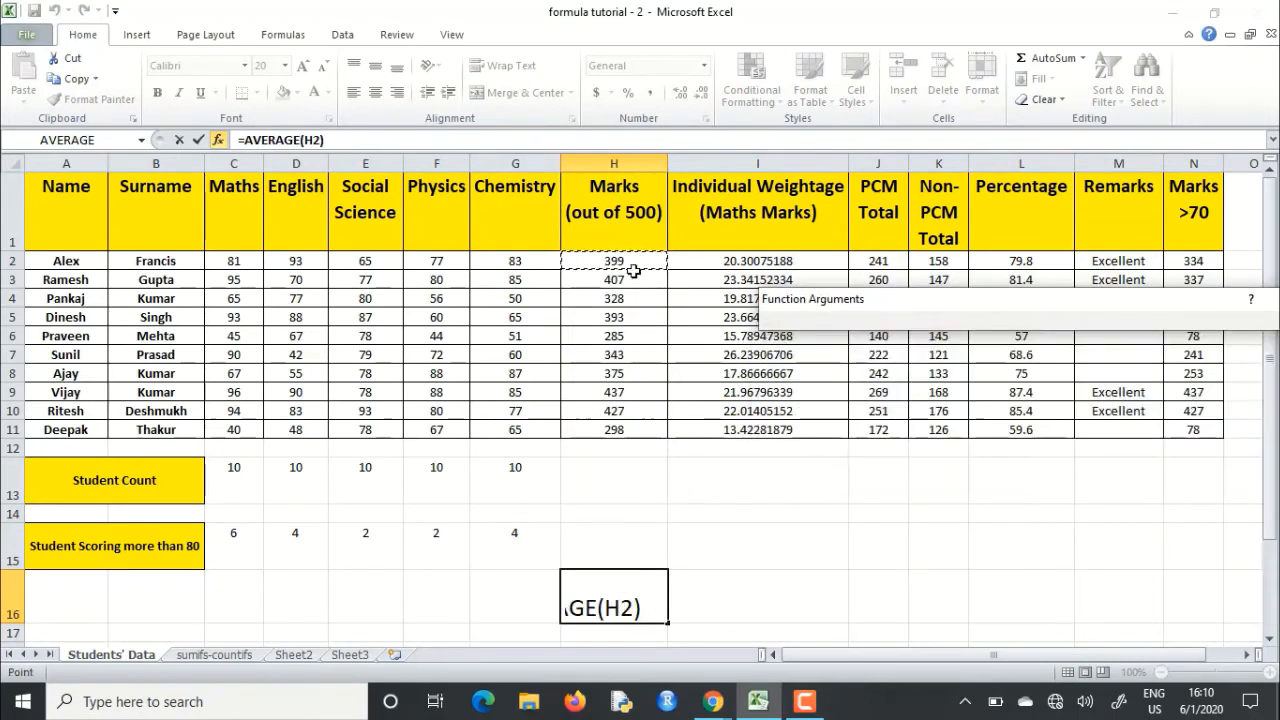
left_click_drag(633, 270, 633, 429)
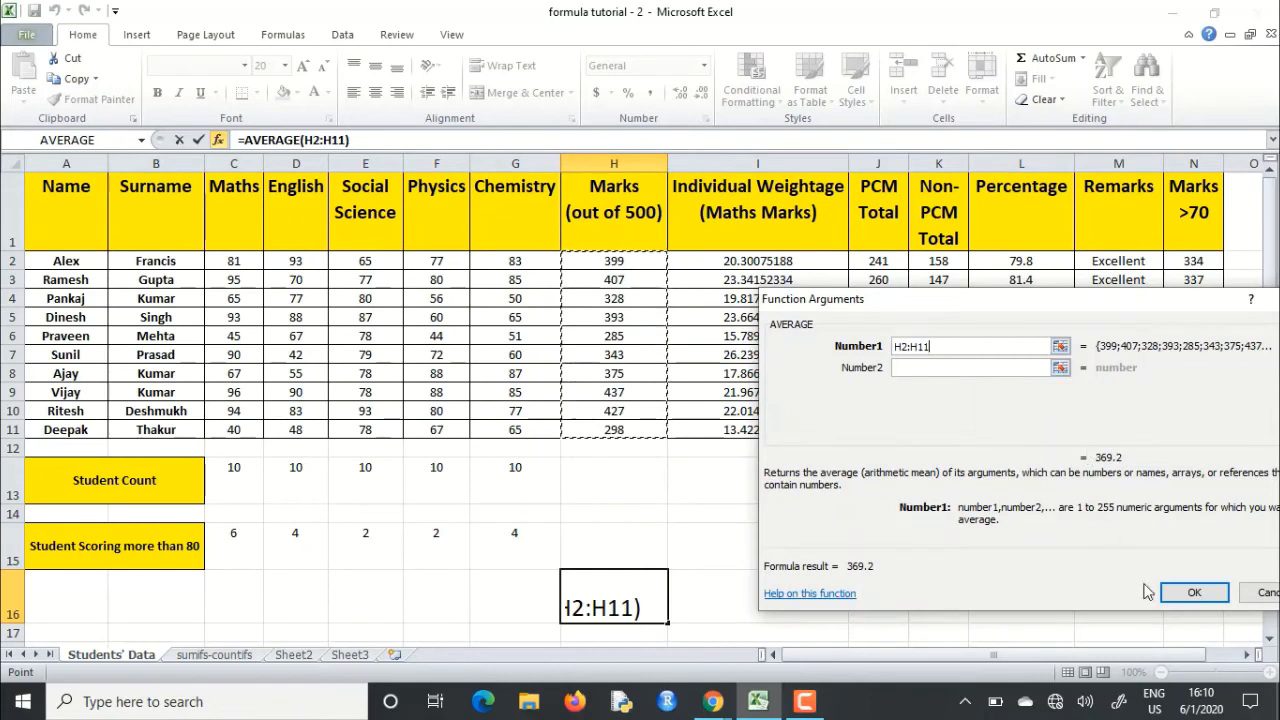
left_click(1193, 594)
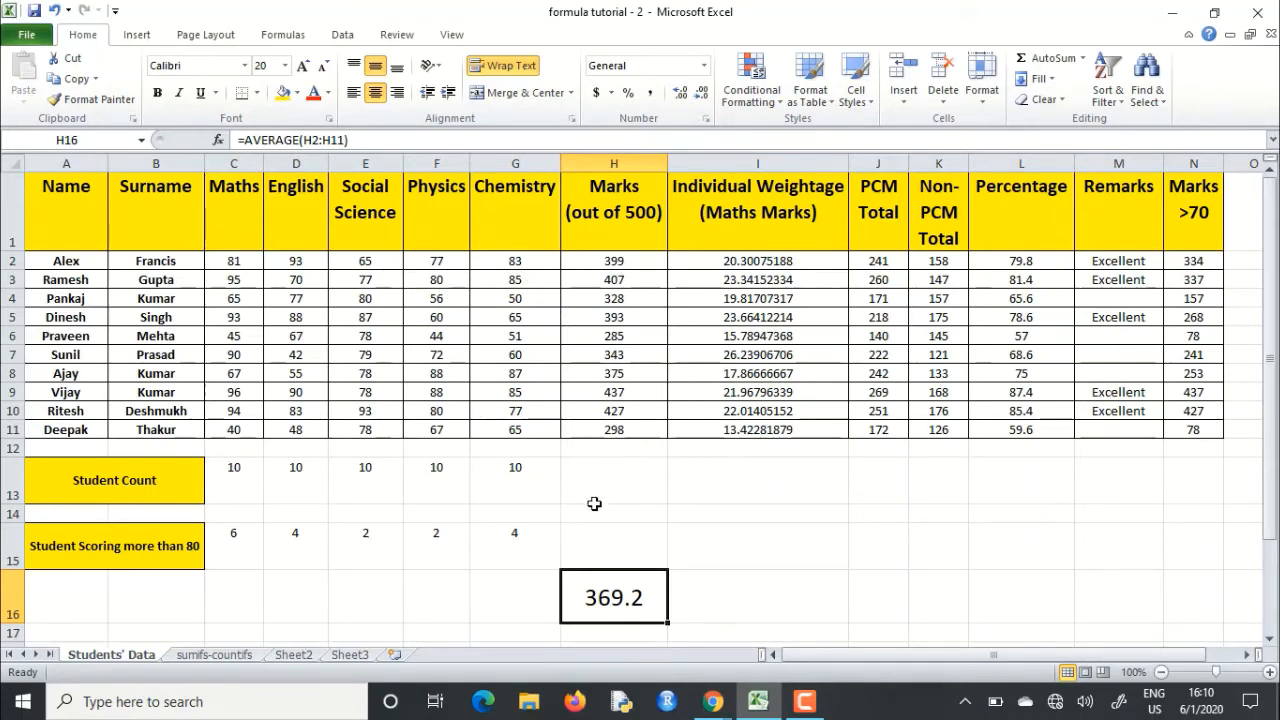
Step: Inspect the AVERAGE formulas in Percentage cells L2, L3 and L4
left_click(926, 549)
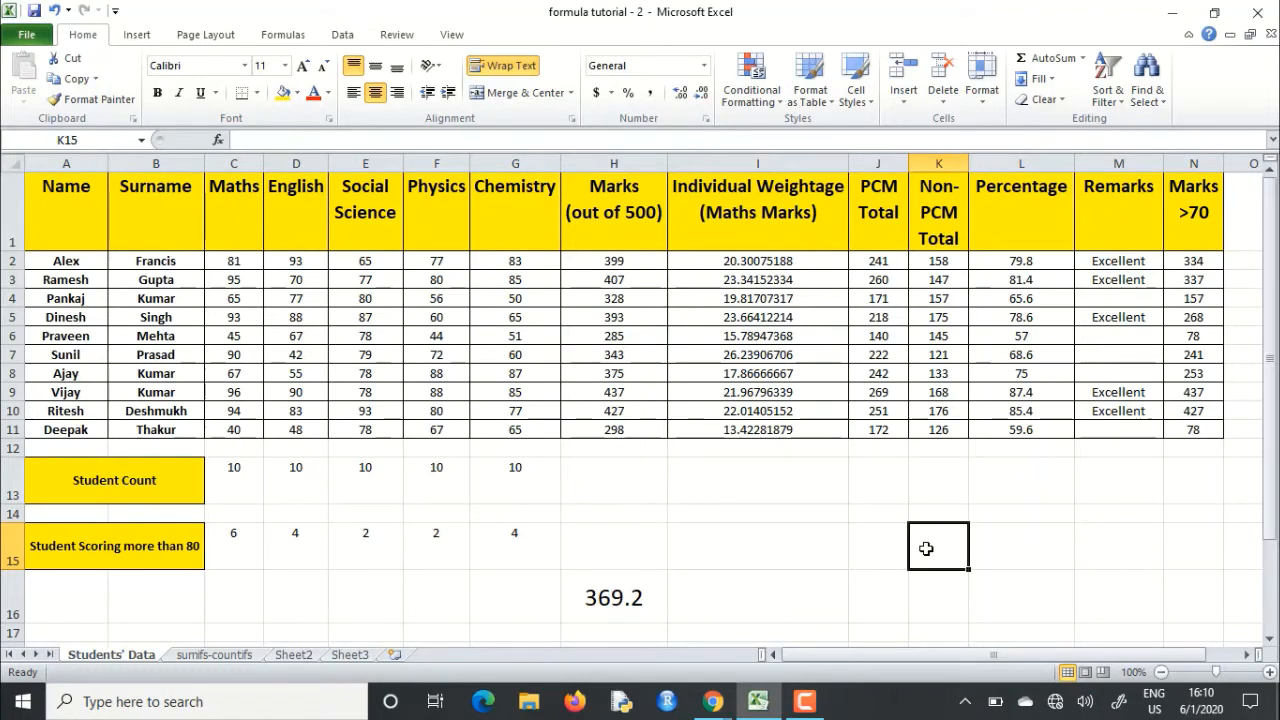
left_click(1035, 264)
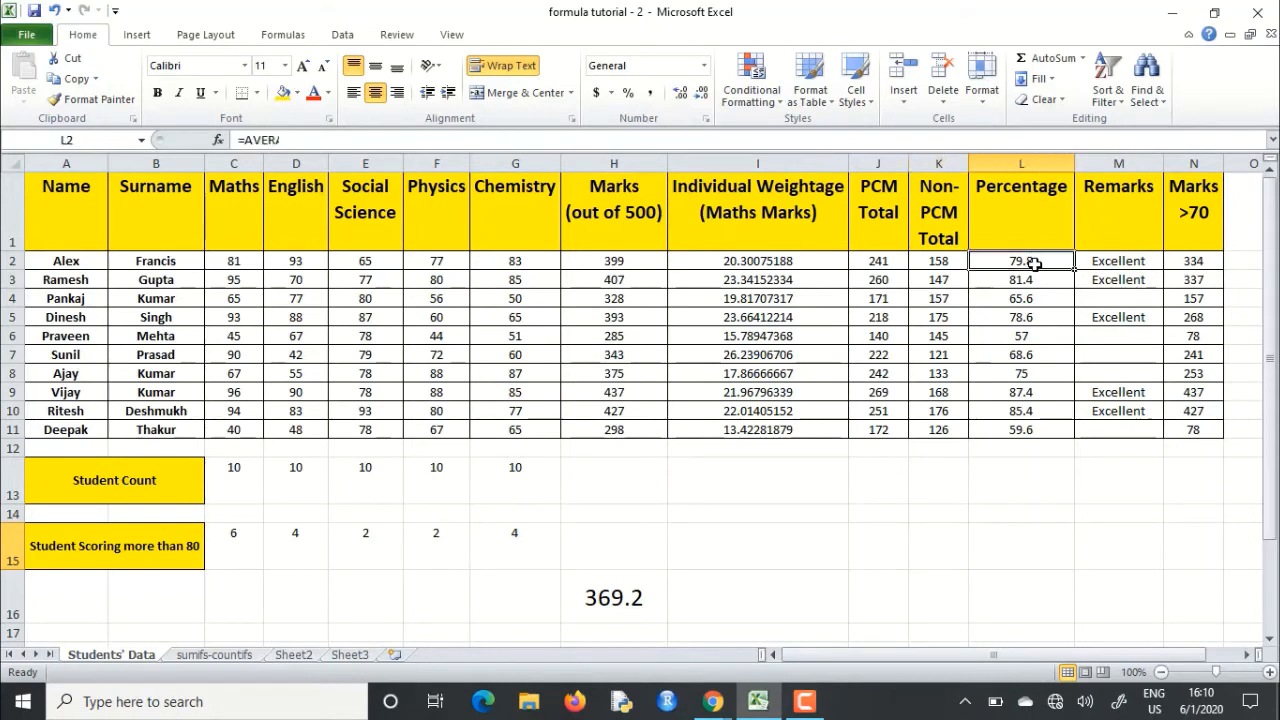
left_click(1040, 281)
left_click(1040, 301)
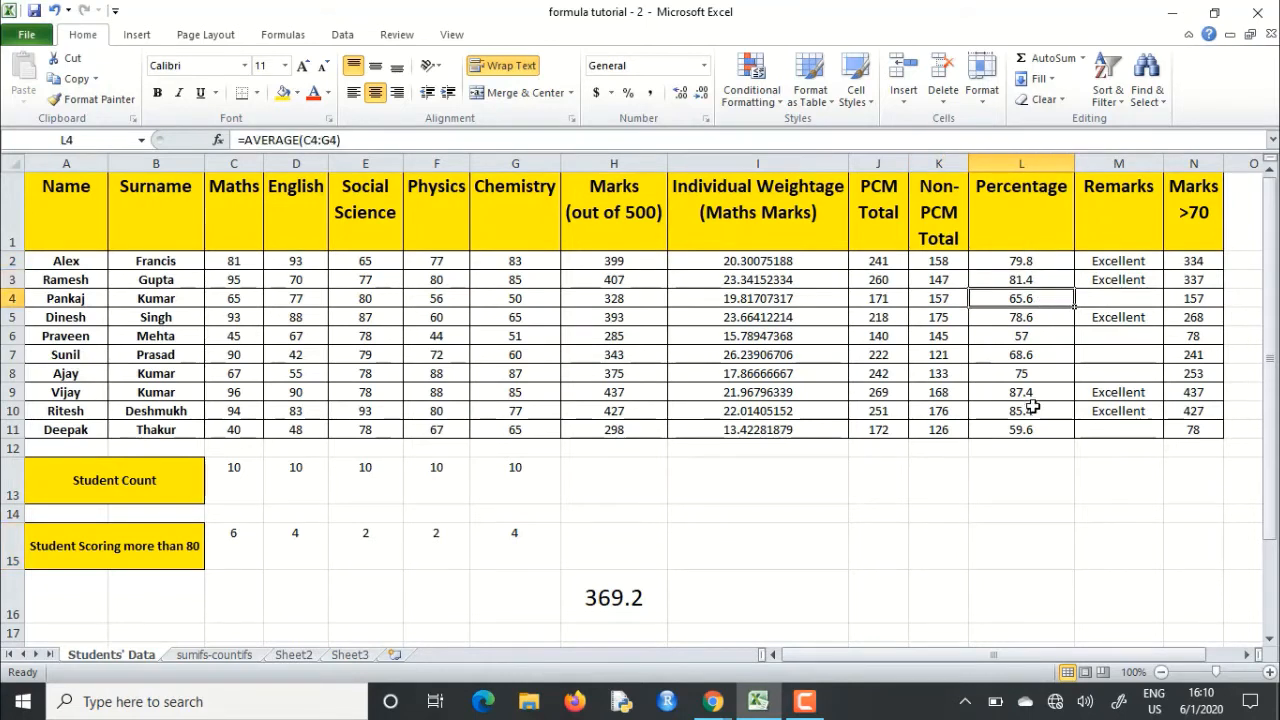
Step: Wrap the AVERAGE formula in L2 in INT as =INT(AVERAGE(C2:G2)) and fill it down through L11
left_click(1035, 264)
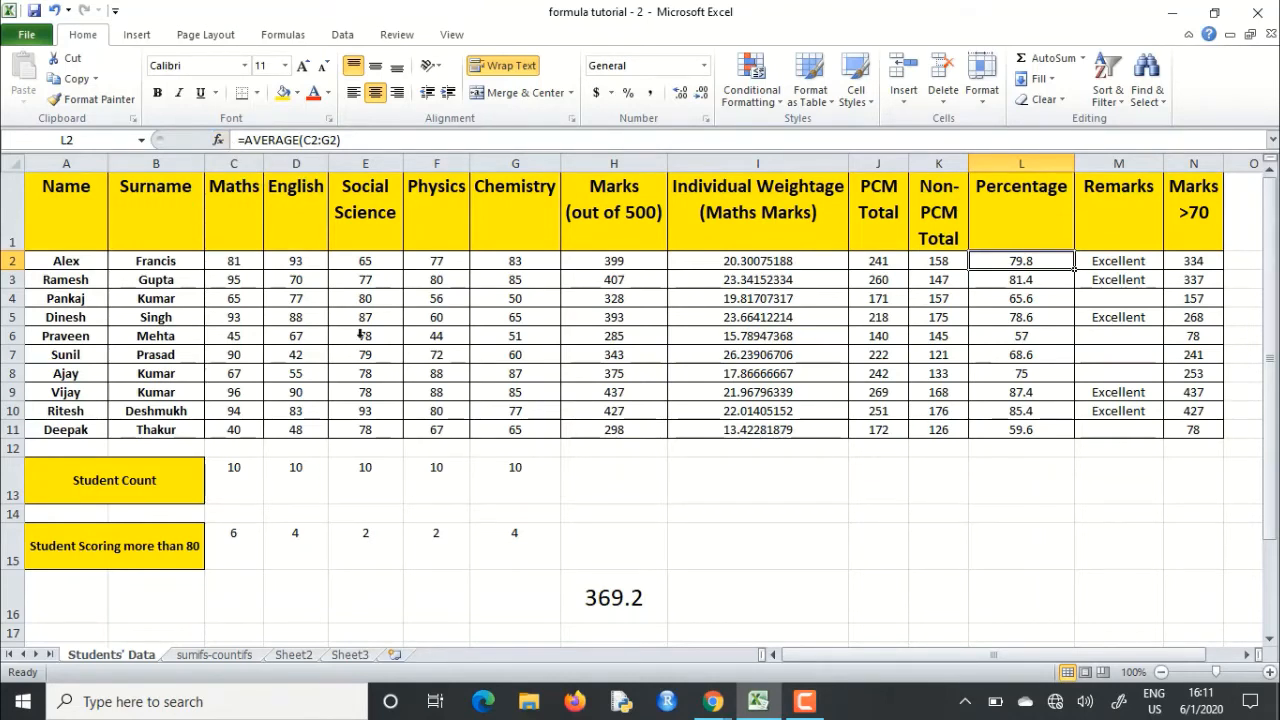
left_click(245, 140)
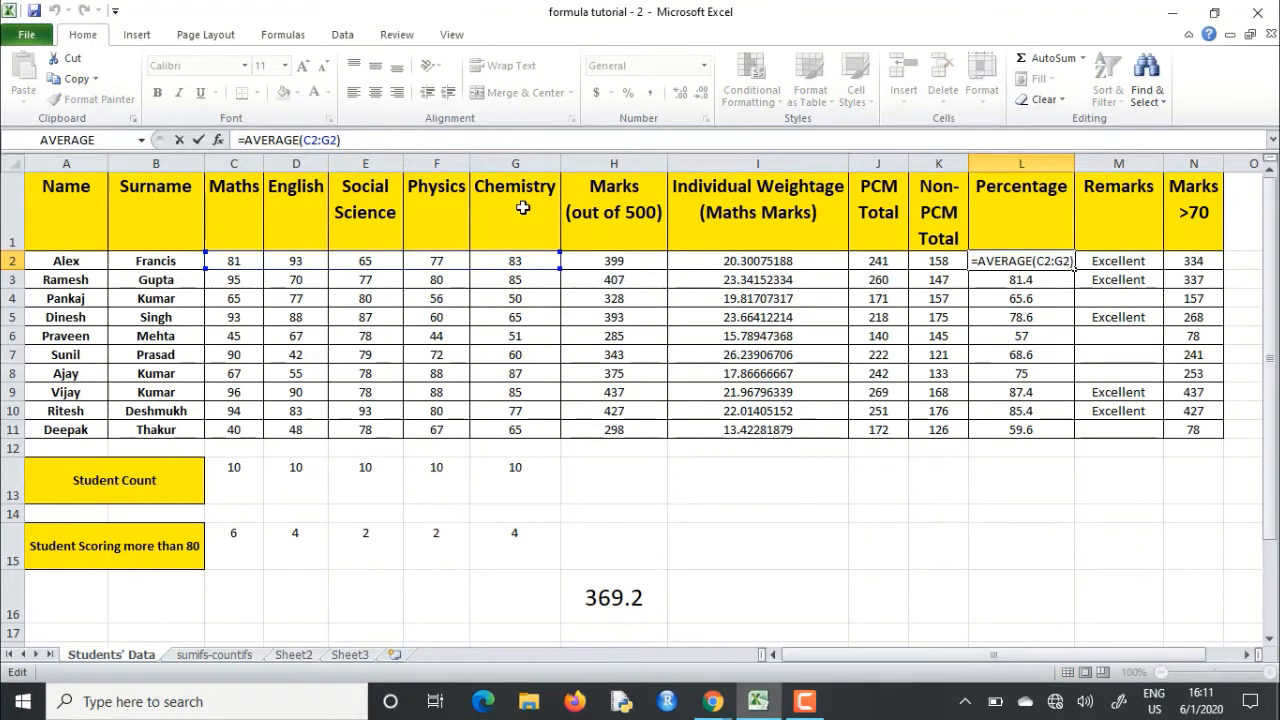
type("int(")
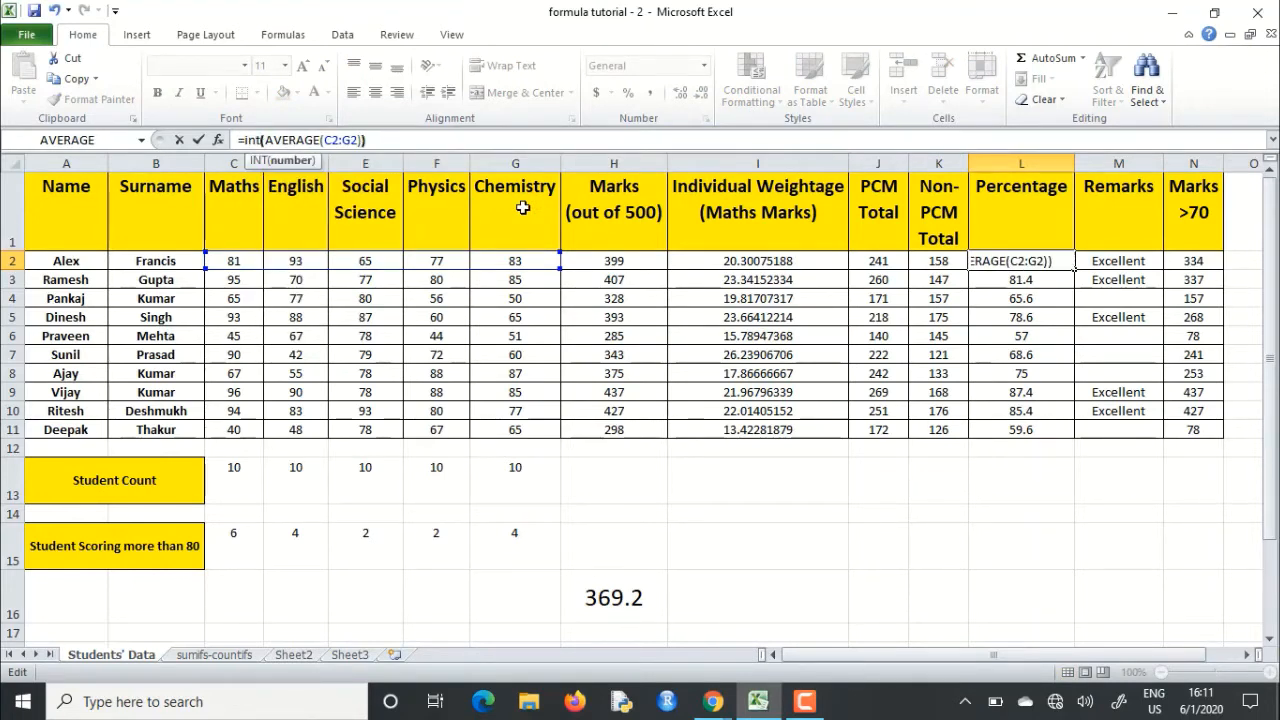
key("End")
type(")")
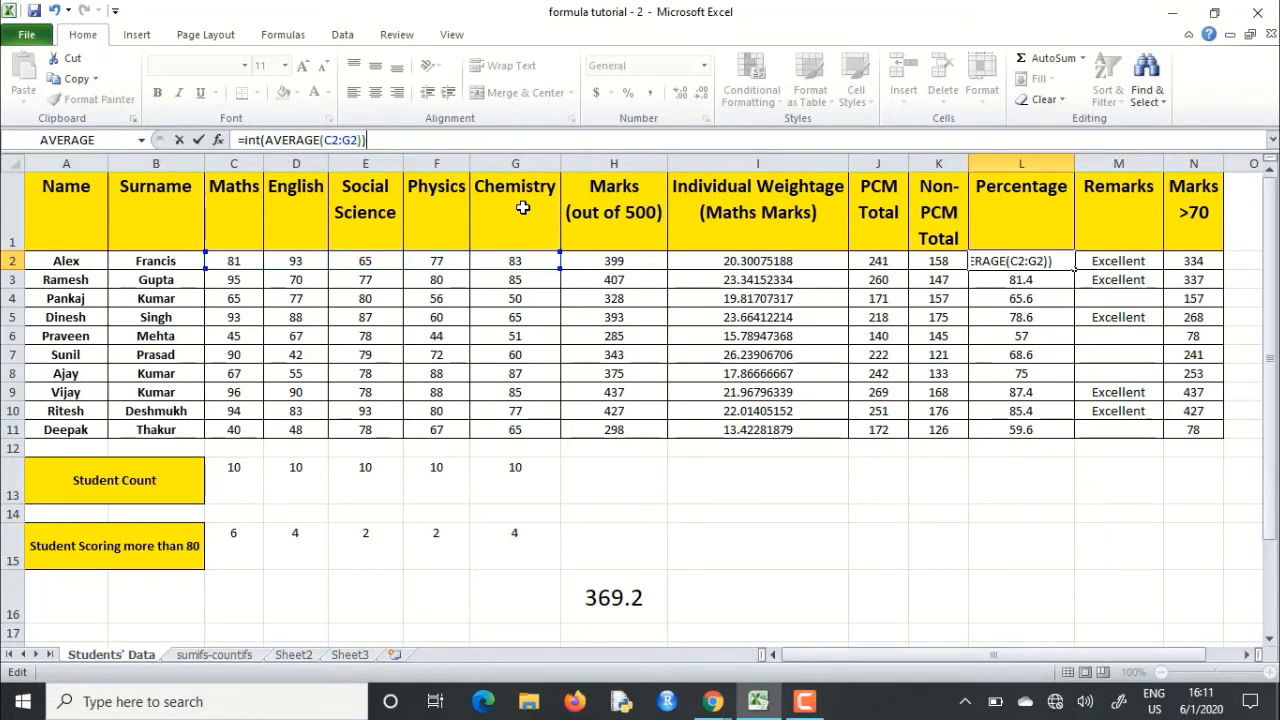
key("Return")
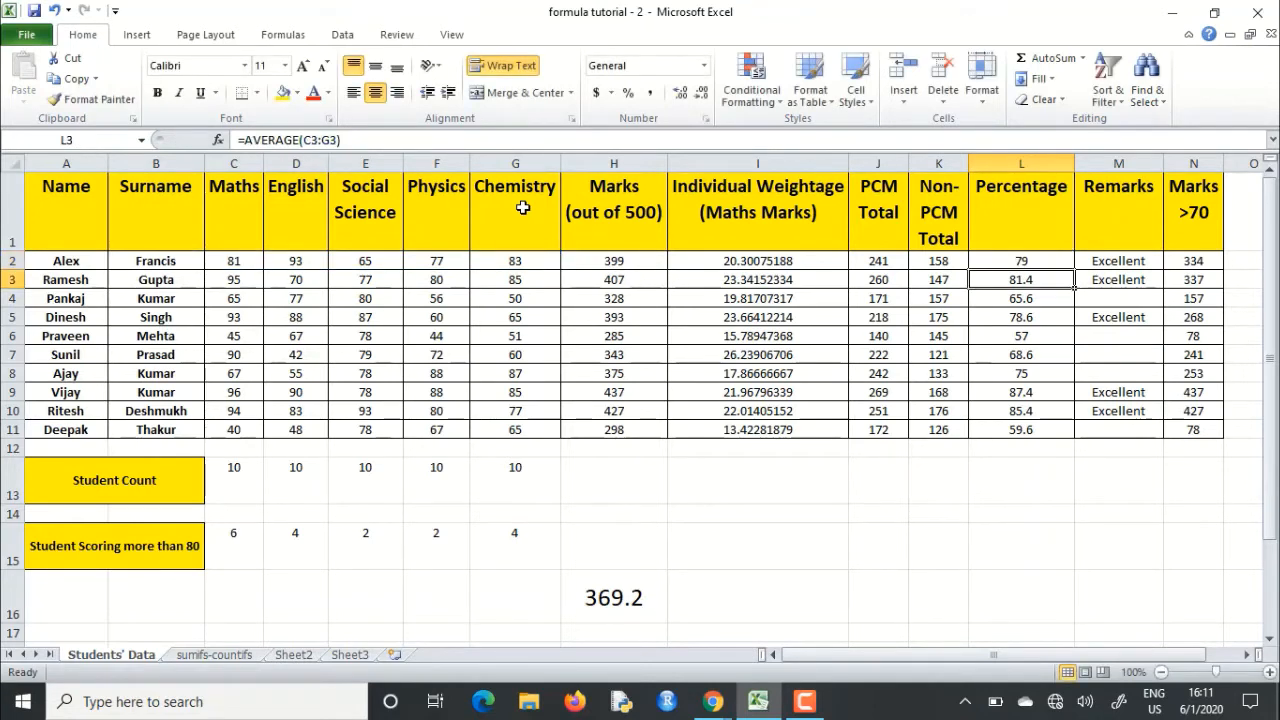
left_click(1044, 260)
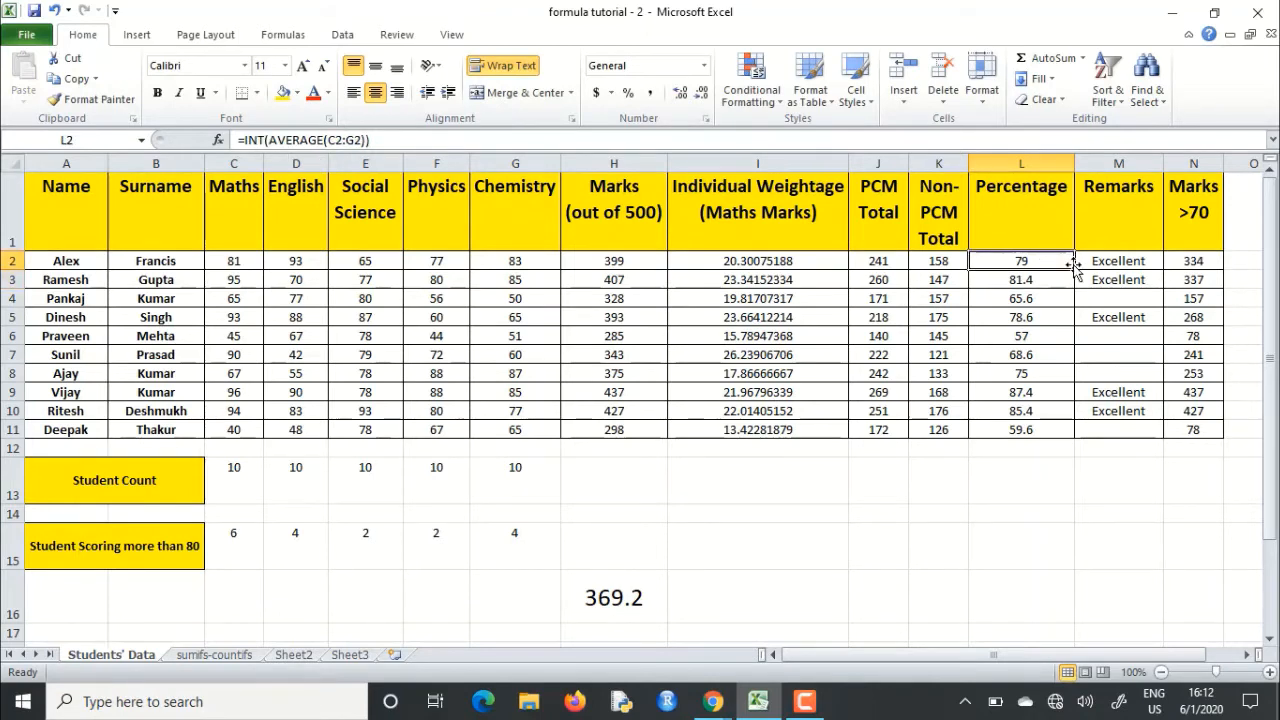
left_click_drag(1075, 268, 1075, 434)
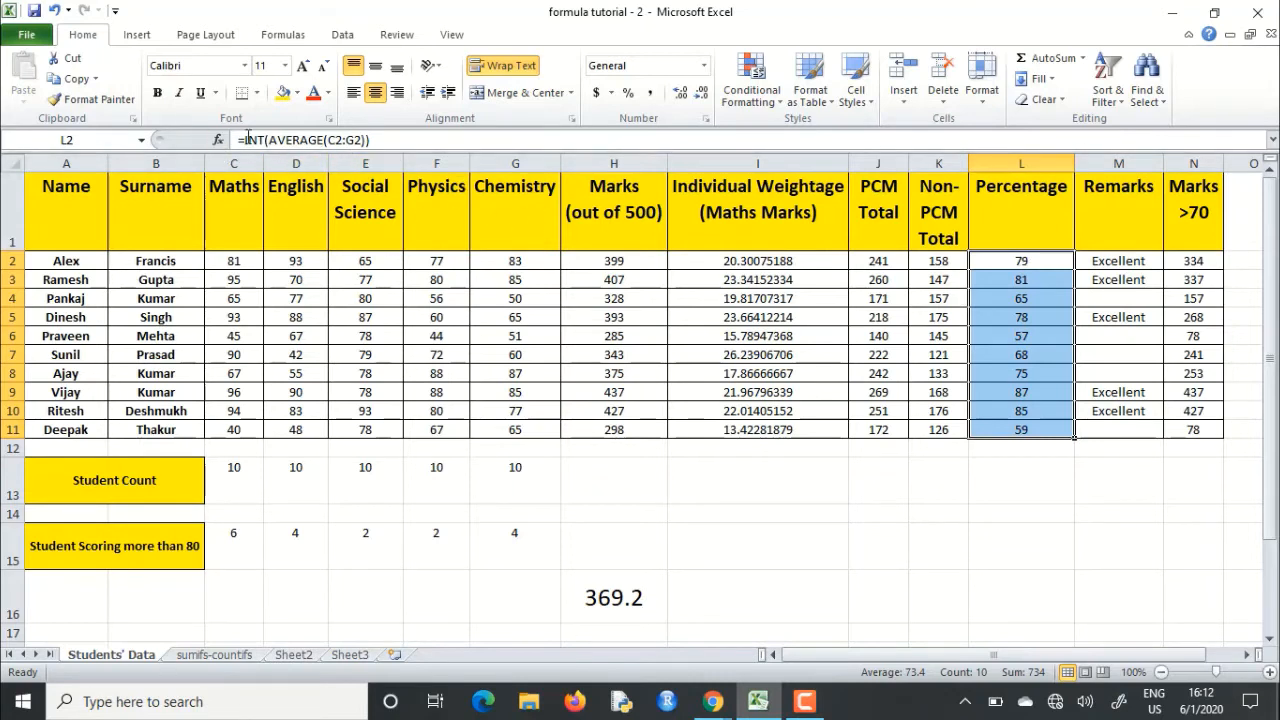
Step: Examine how AVERAGE(C2:G2) is nested inside INT in L2, and leave the formula without saving any edits
left_click_drag(246, 139, 387, 136)
left_click(276, 140)
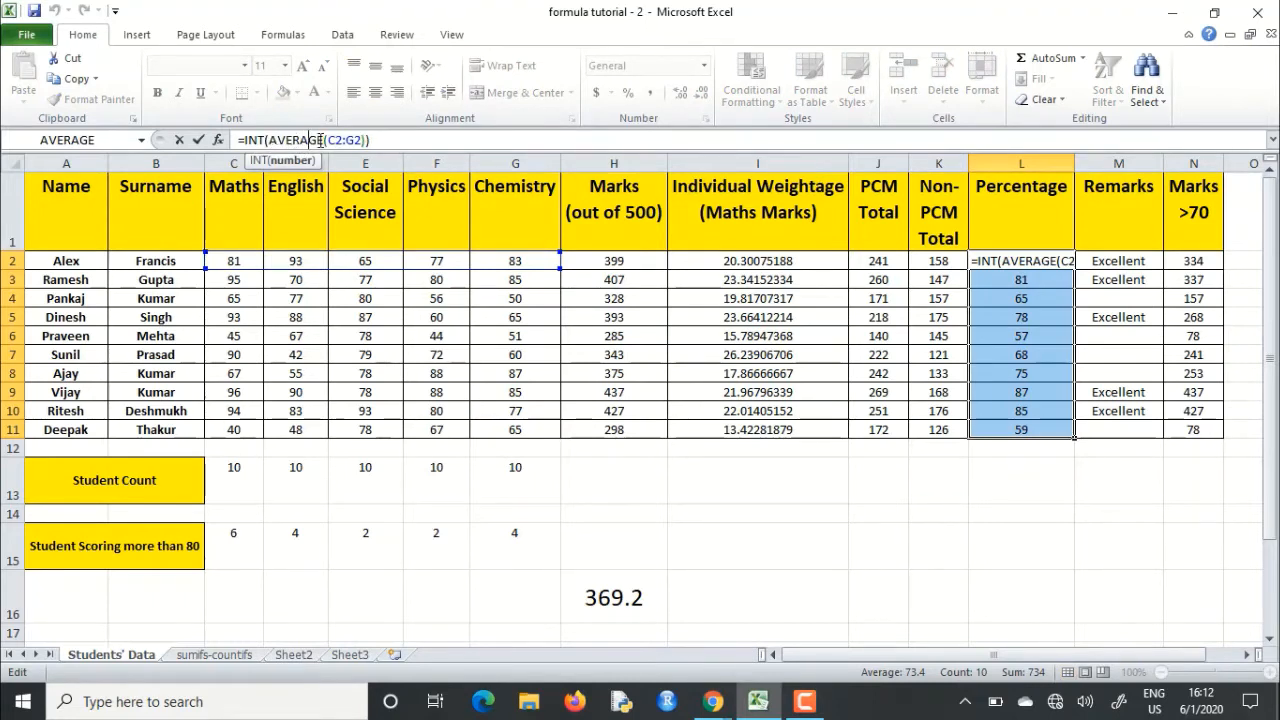
left_click(259, 140)
left_click_drag(278, 140, 301, 141)
left_click(258, 140)
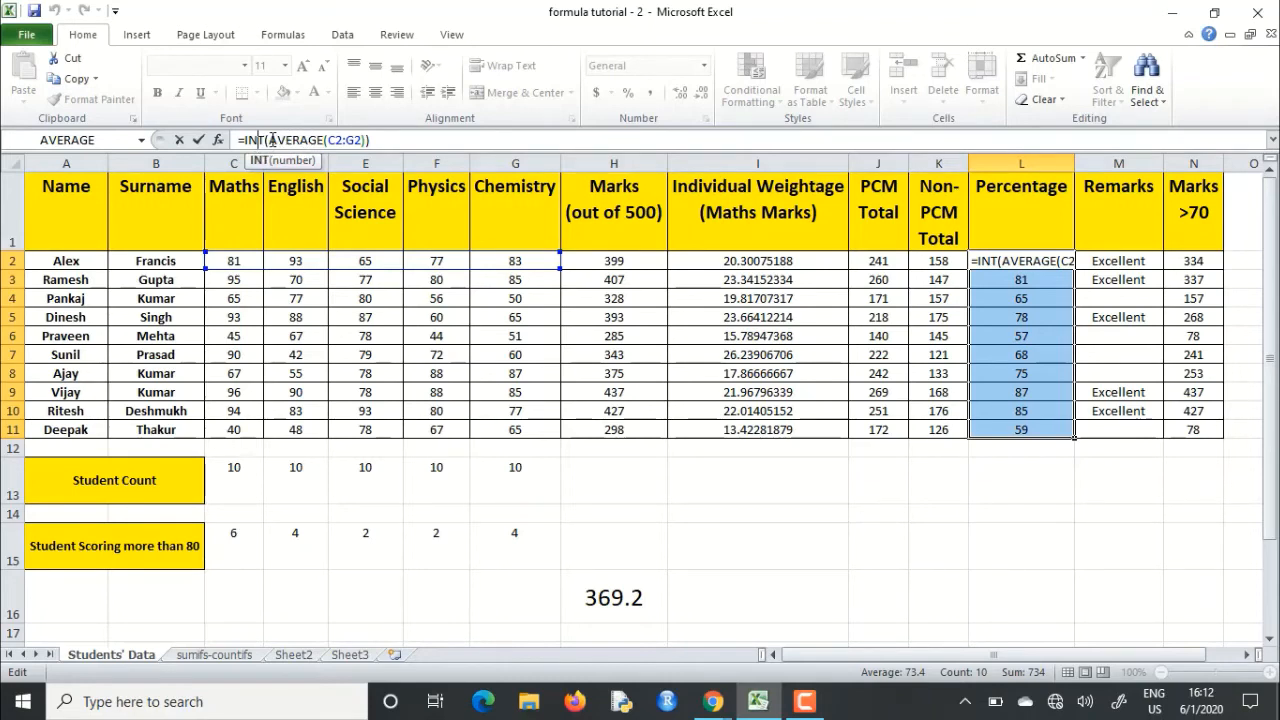
left_click_drag(272, 140, 364, 140)
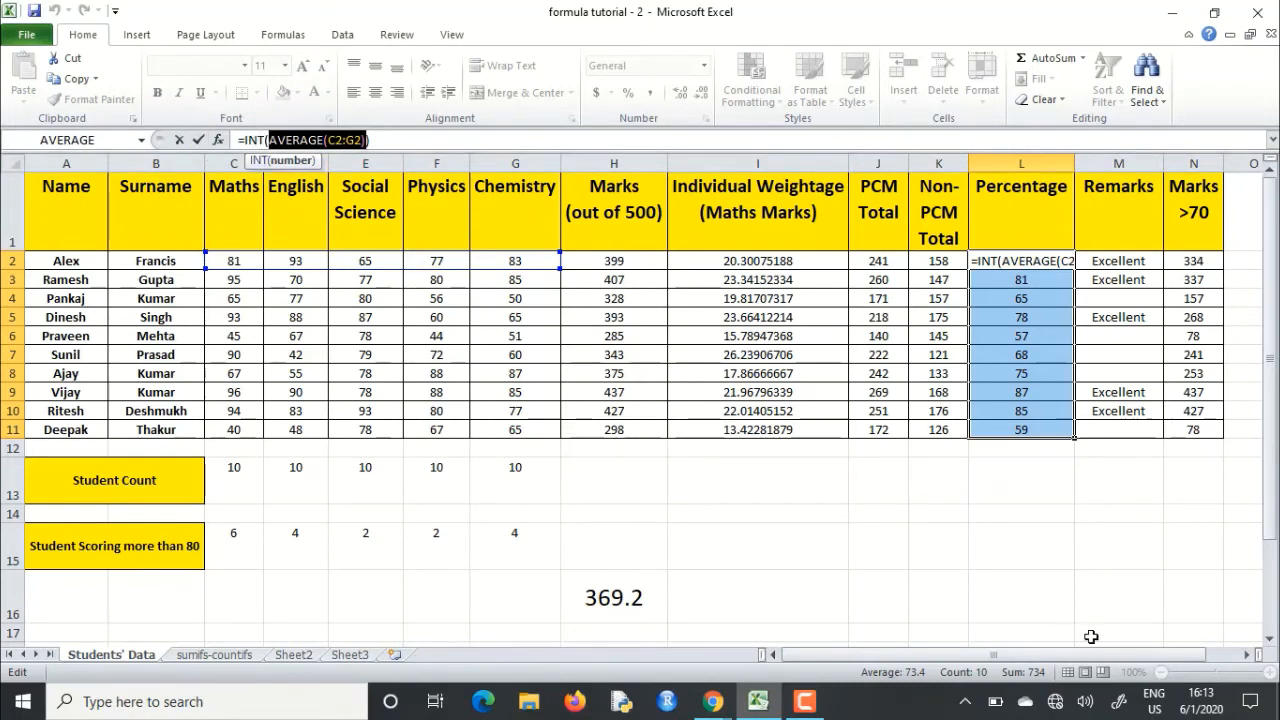
left_click(932, 548)
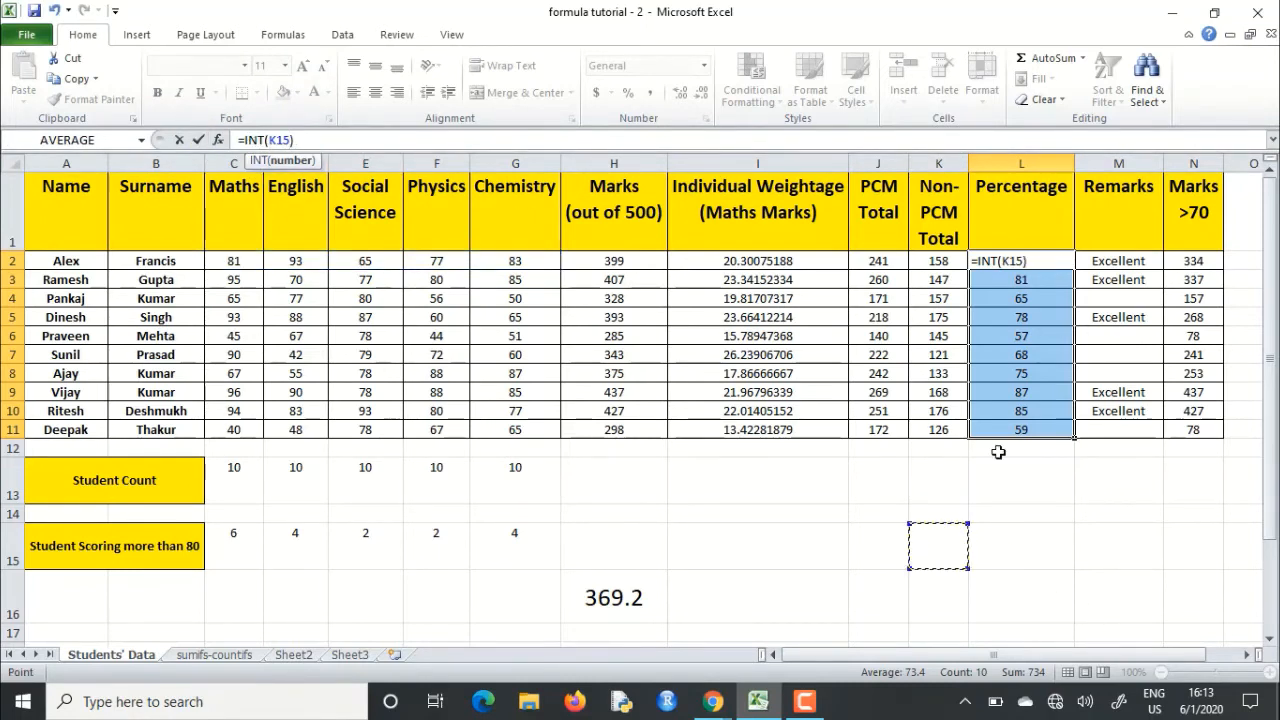
left_click(1034, 261)
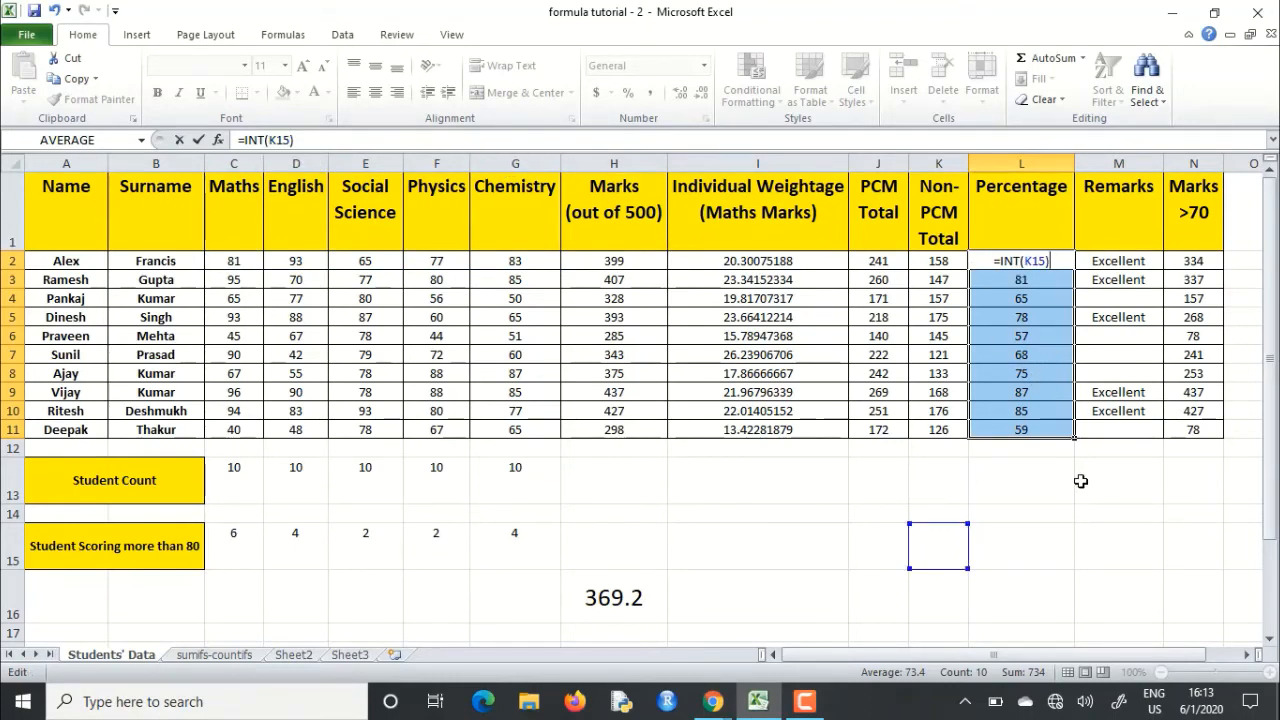
key("Escape")
left_click(998, 530)
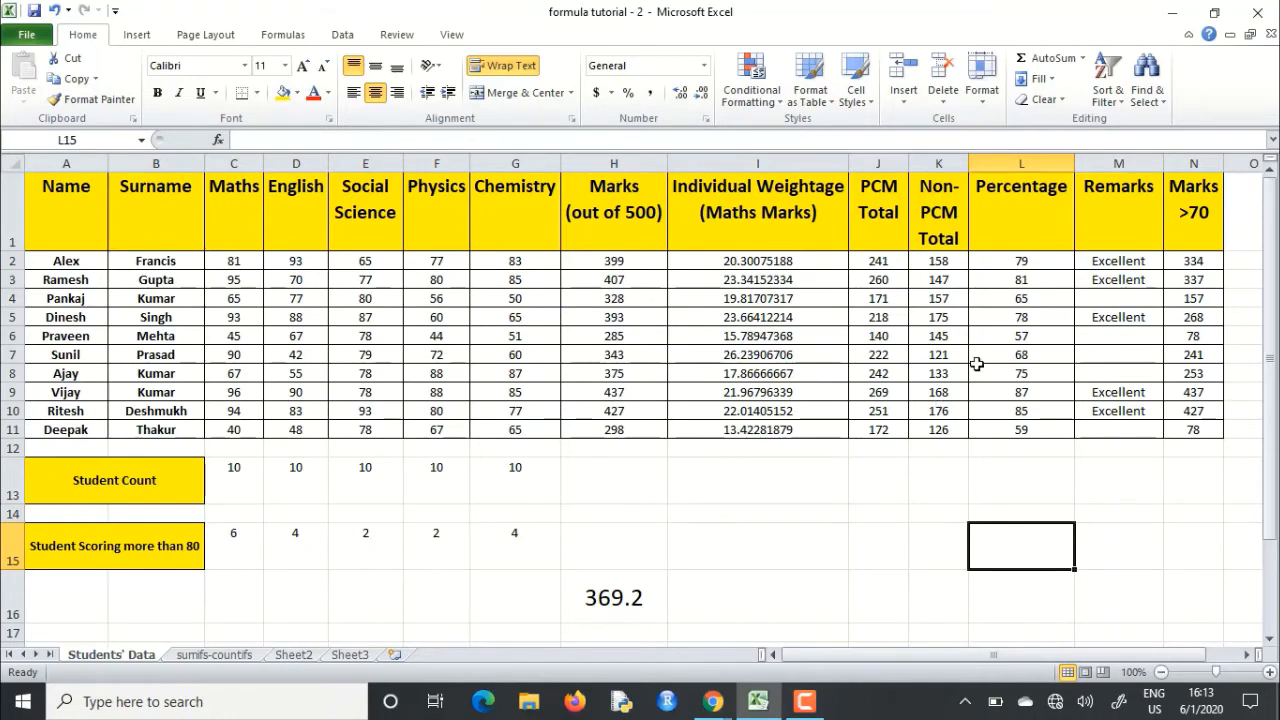
Step: Review the integer percentages in the Percentage column and the weightage formula in I2
left_click_drag(1020, 262, 1035, 418)
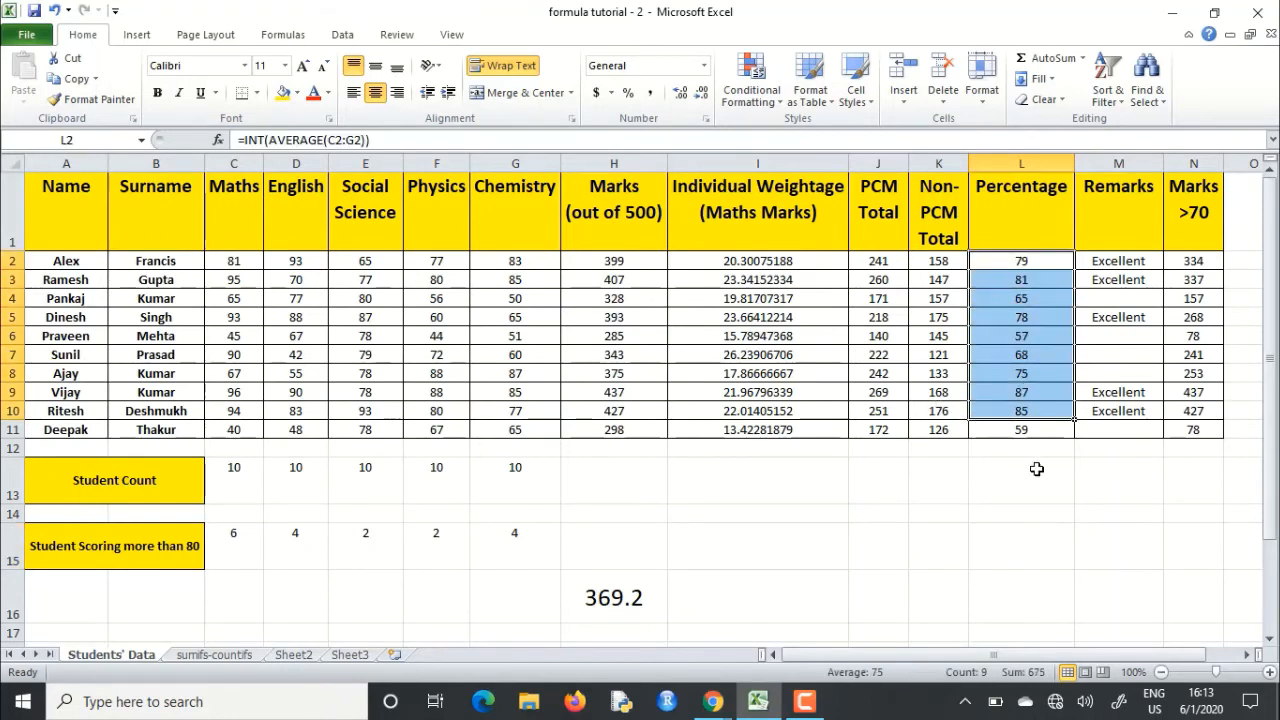
left_click(1037, 492)
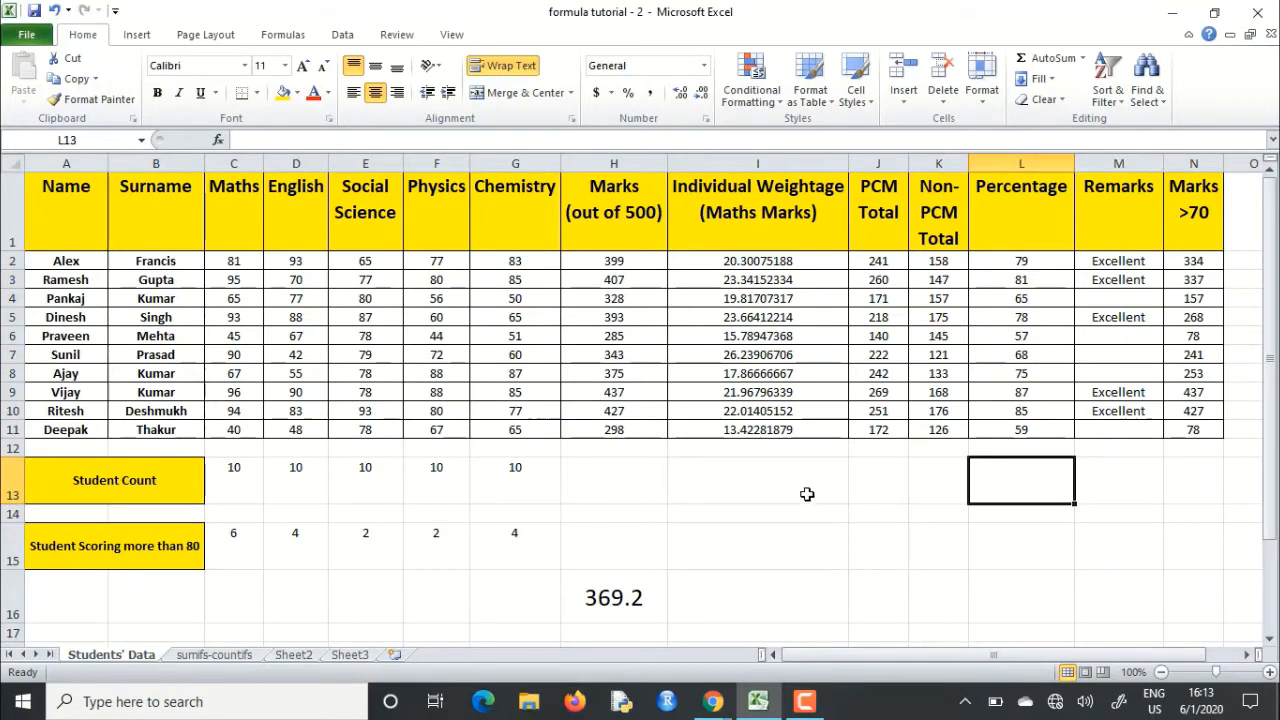
left_click(776, 487)
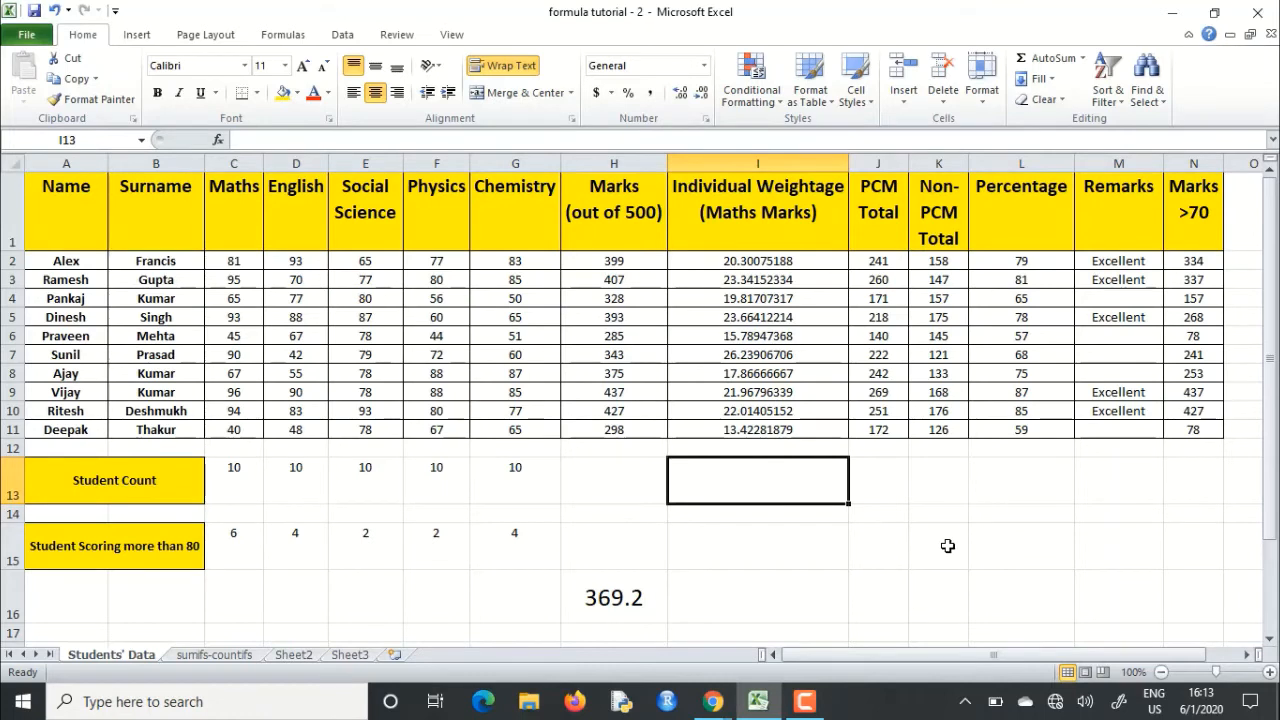
left_click(757, 261)
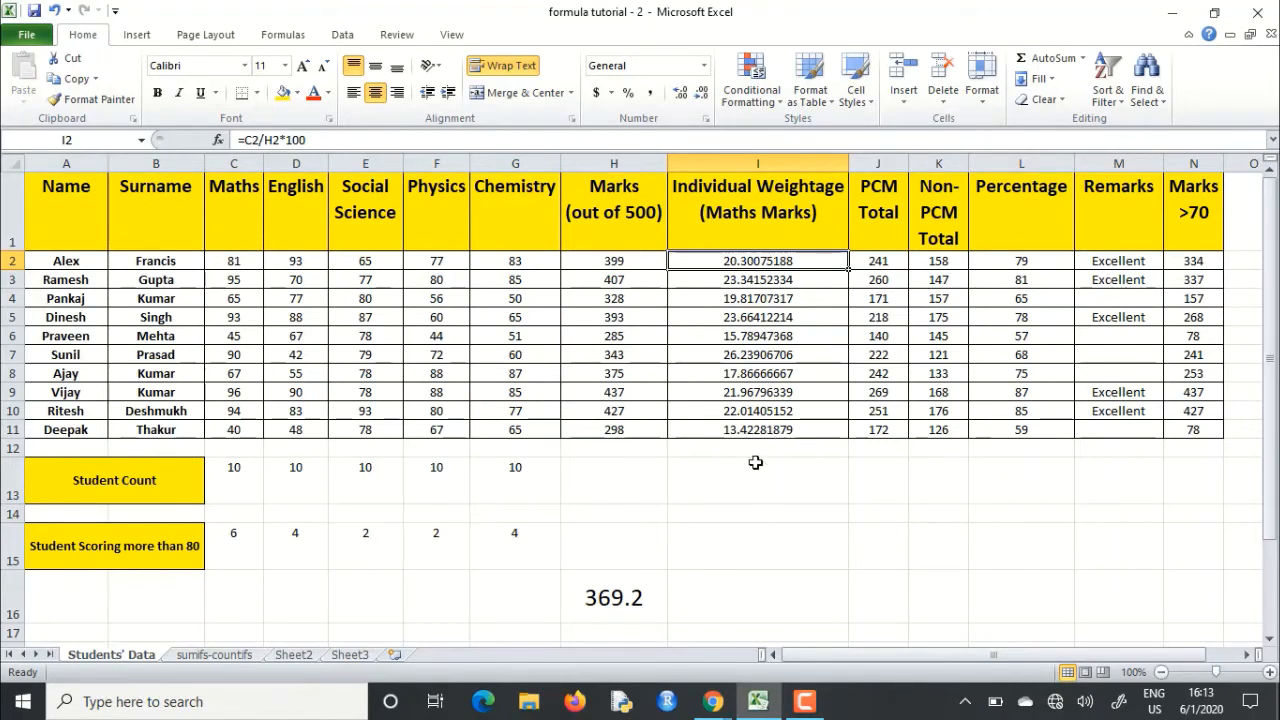
Step: Insert the ROUND function in I15 with Number 65.4 and Num_digits 0
left_click(736, 548)
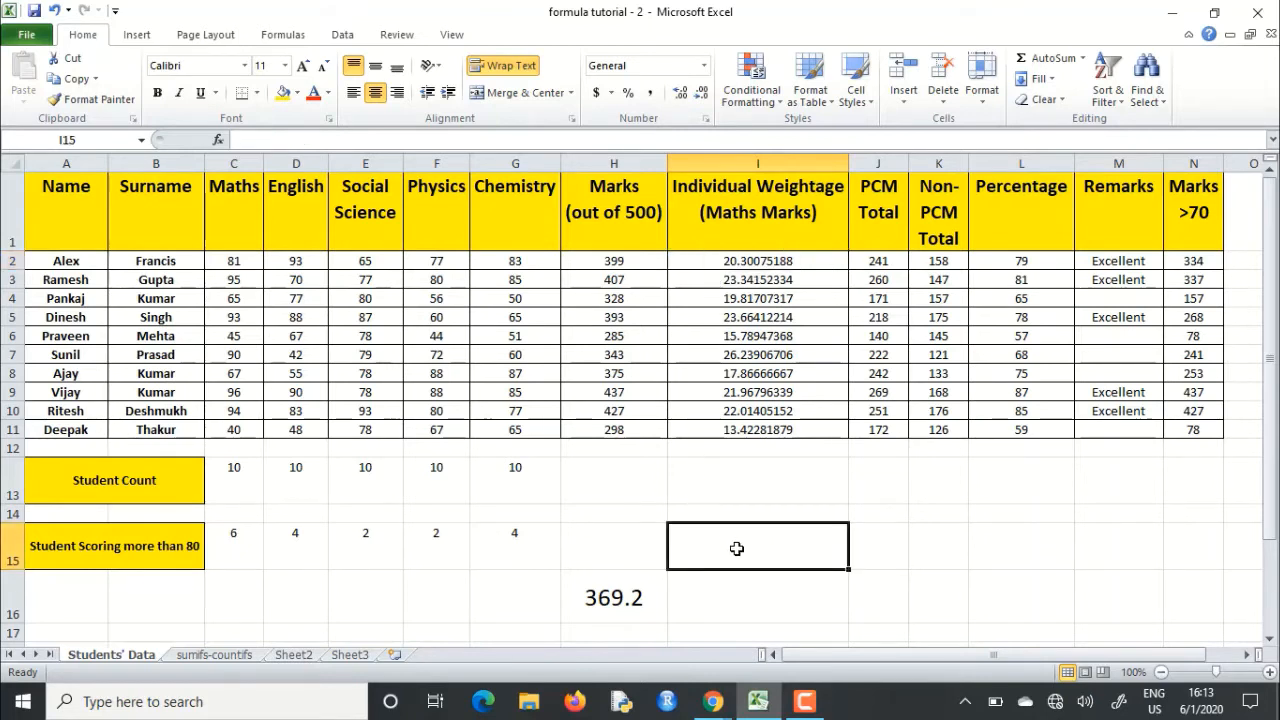
left_click(218, 140)
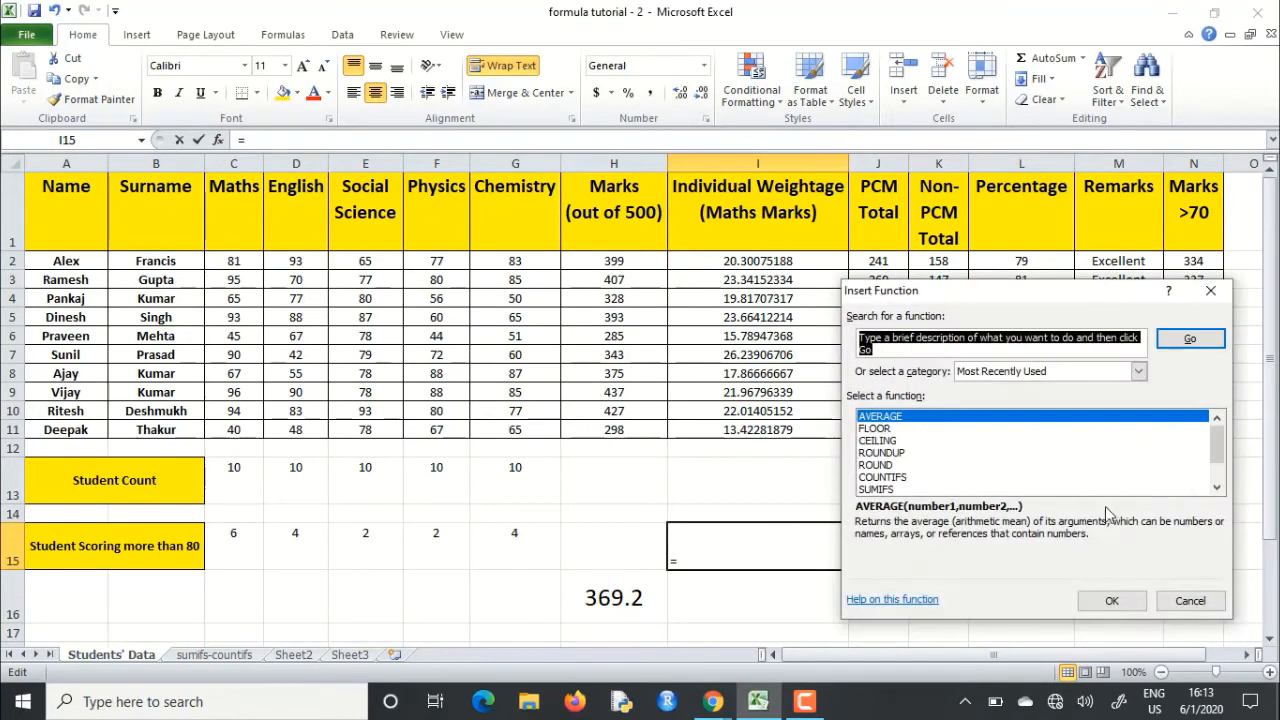
left_click(898, 465)
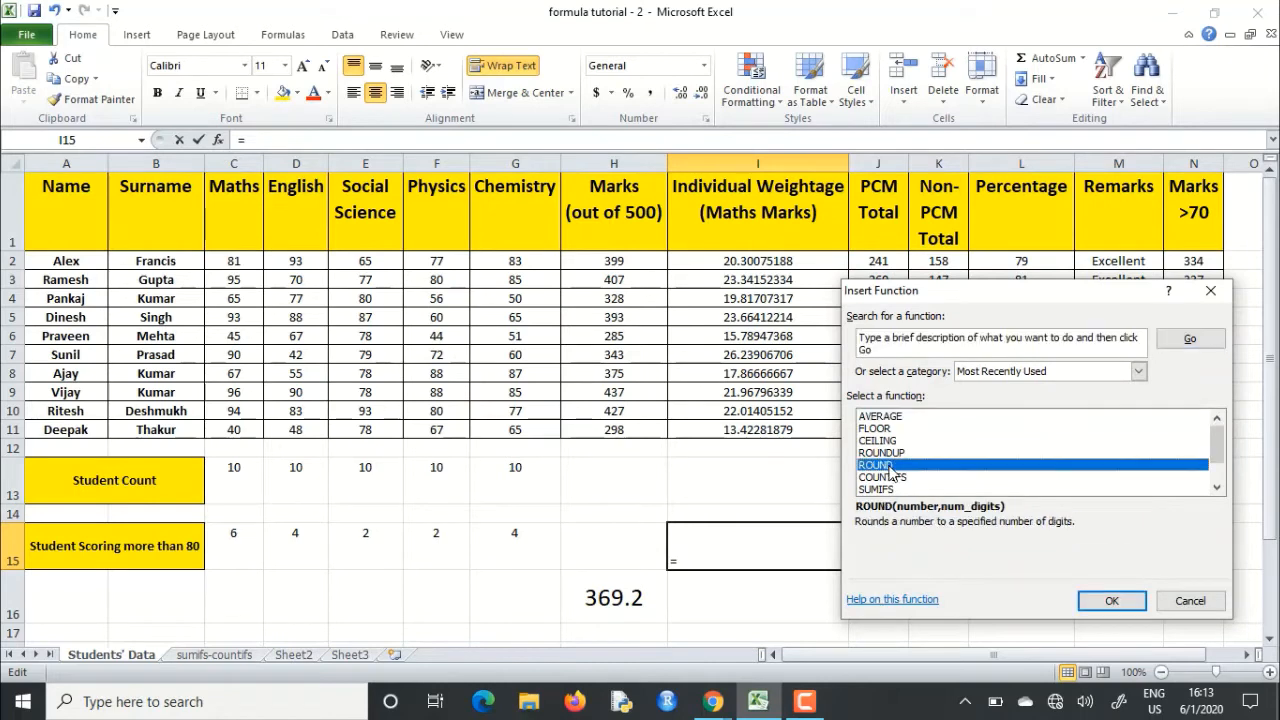
left_click(1112, 601)
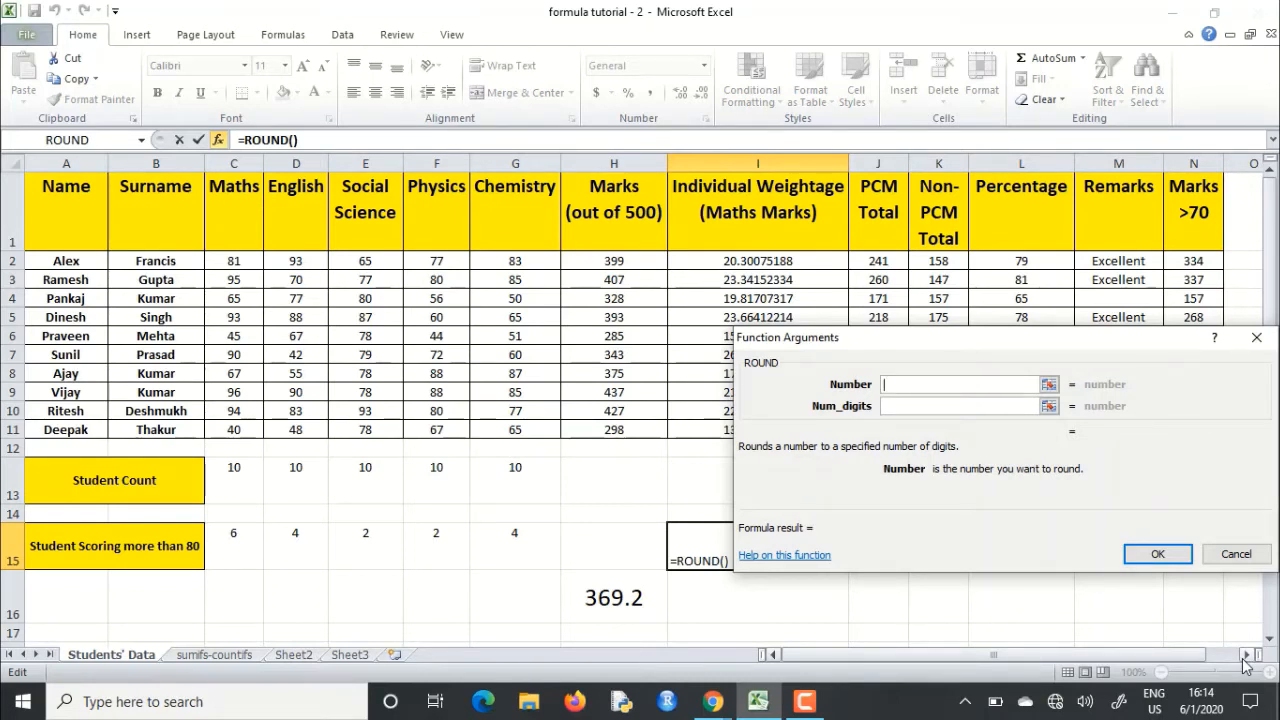
type("65.")
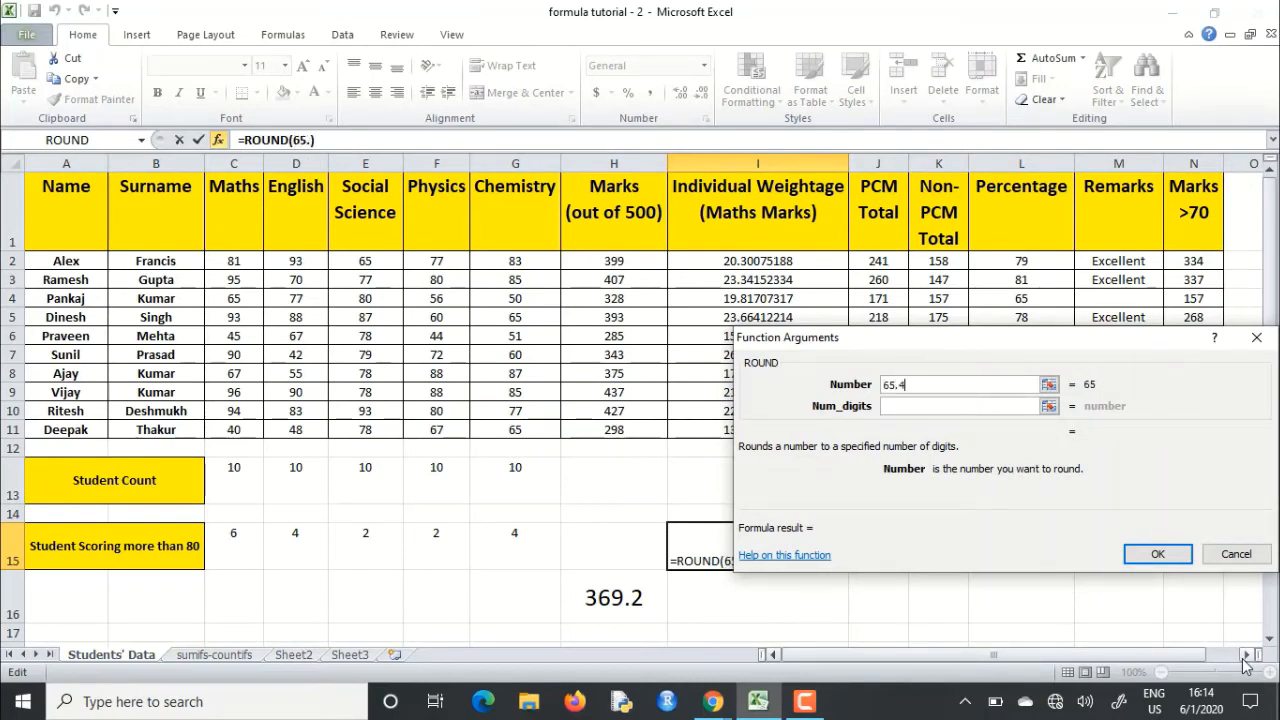
type("4")
left_click(899, 406)
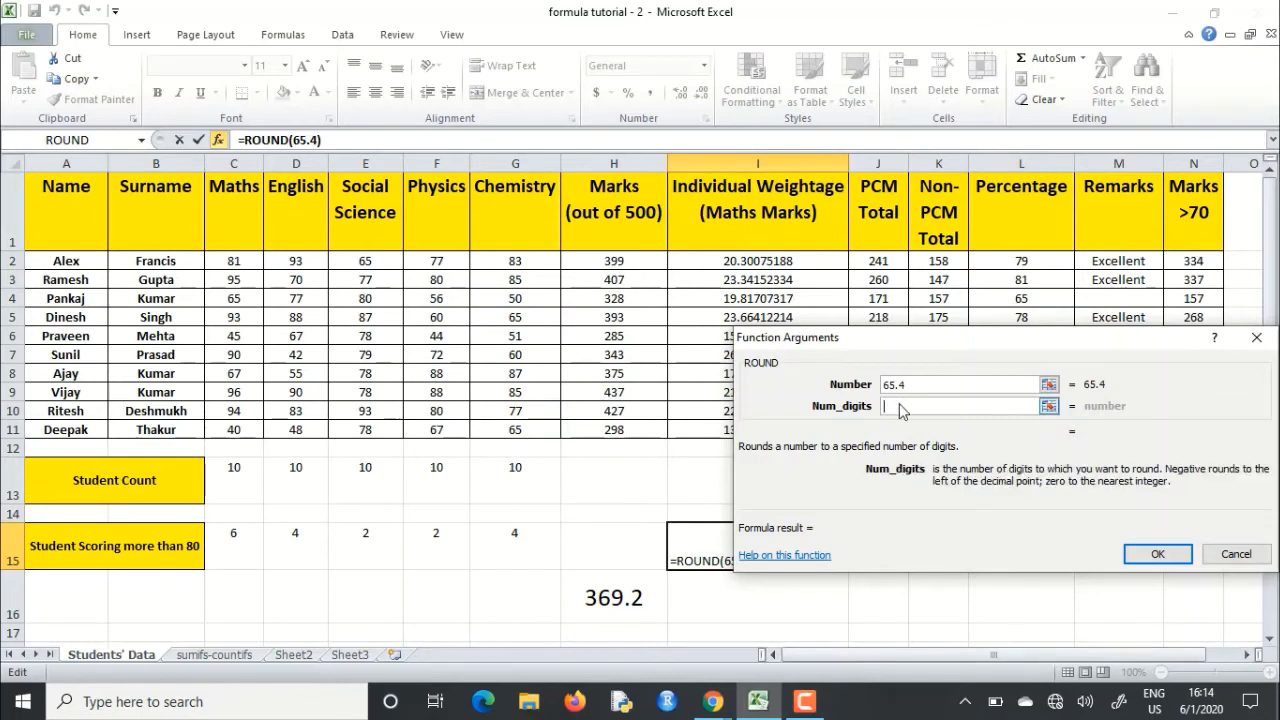
left_click_drag(987, 345, 872, 326)
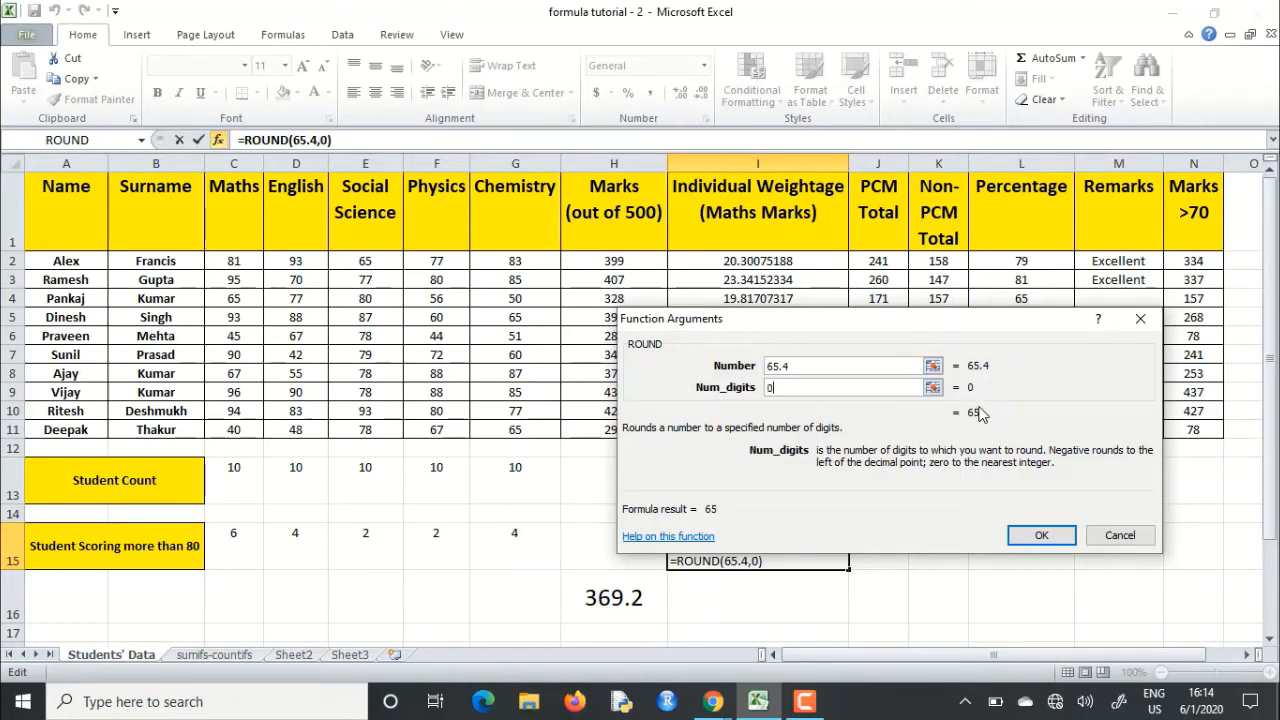
Step: Change the ROUND test arguments to Number 65.7 and Num_digits -1
left_click(808, 366)
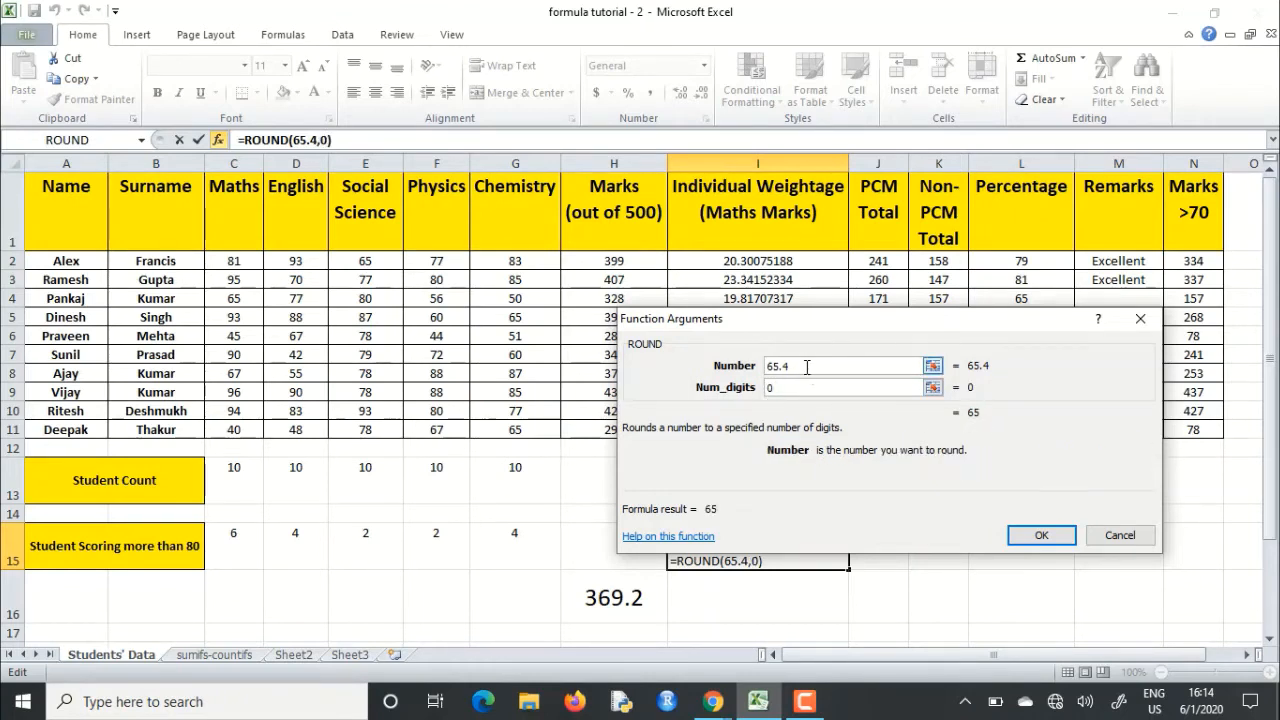
key("BackSpace")
type("7")
left_click(788, 396)
key("BackSpace")
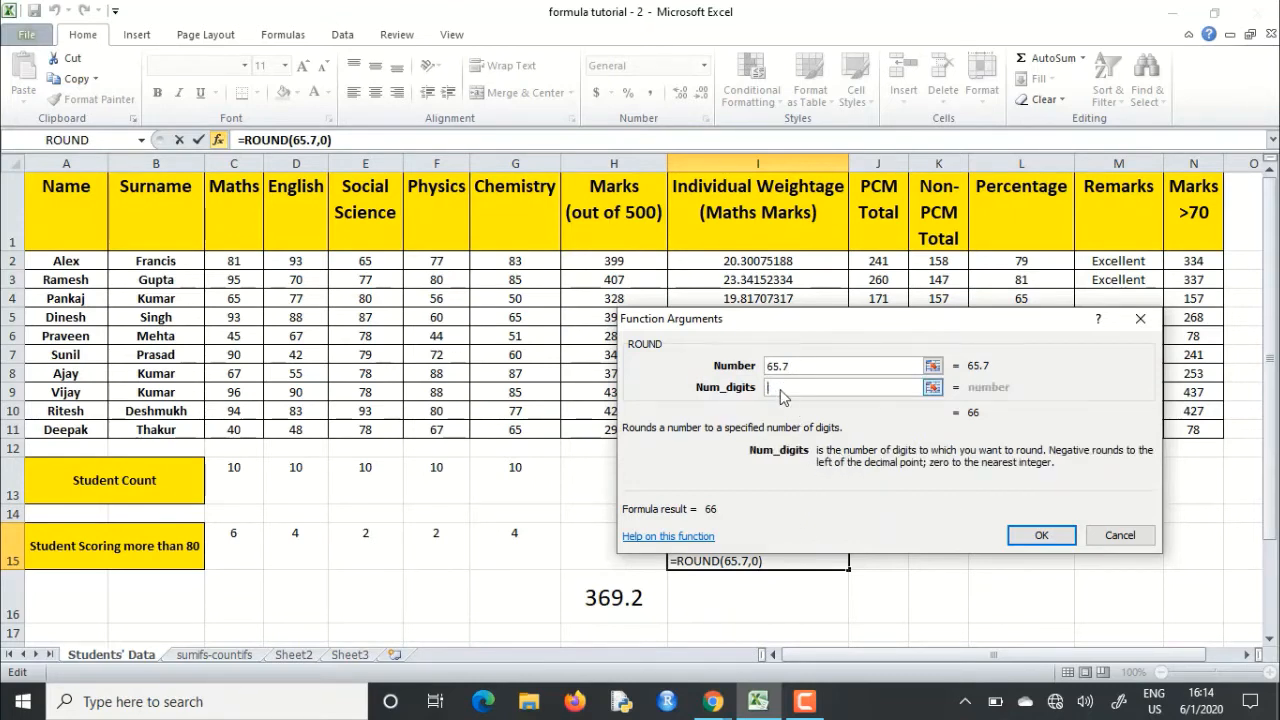
type("\\-1")
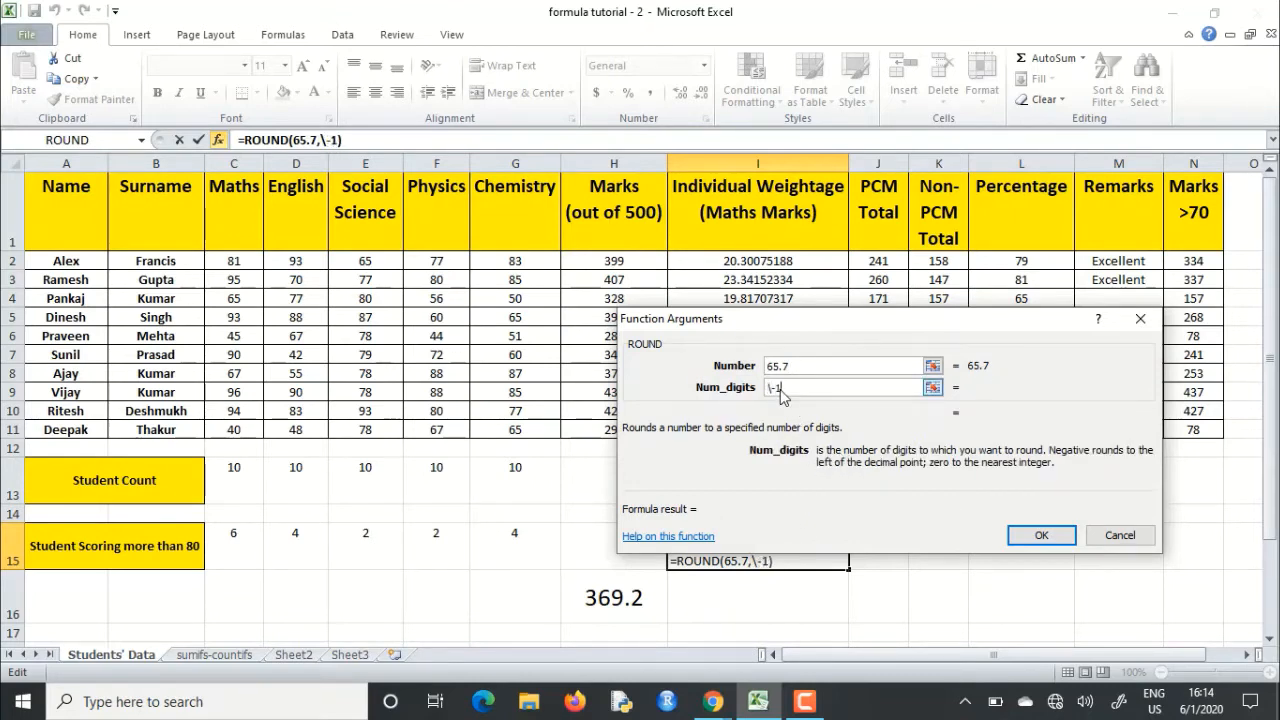
key("BackSpace")
key("BackSpace")
key("BackSpace")
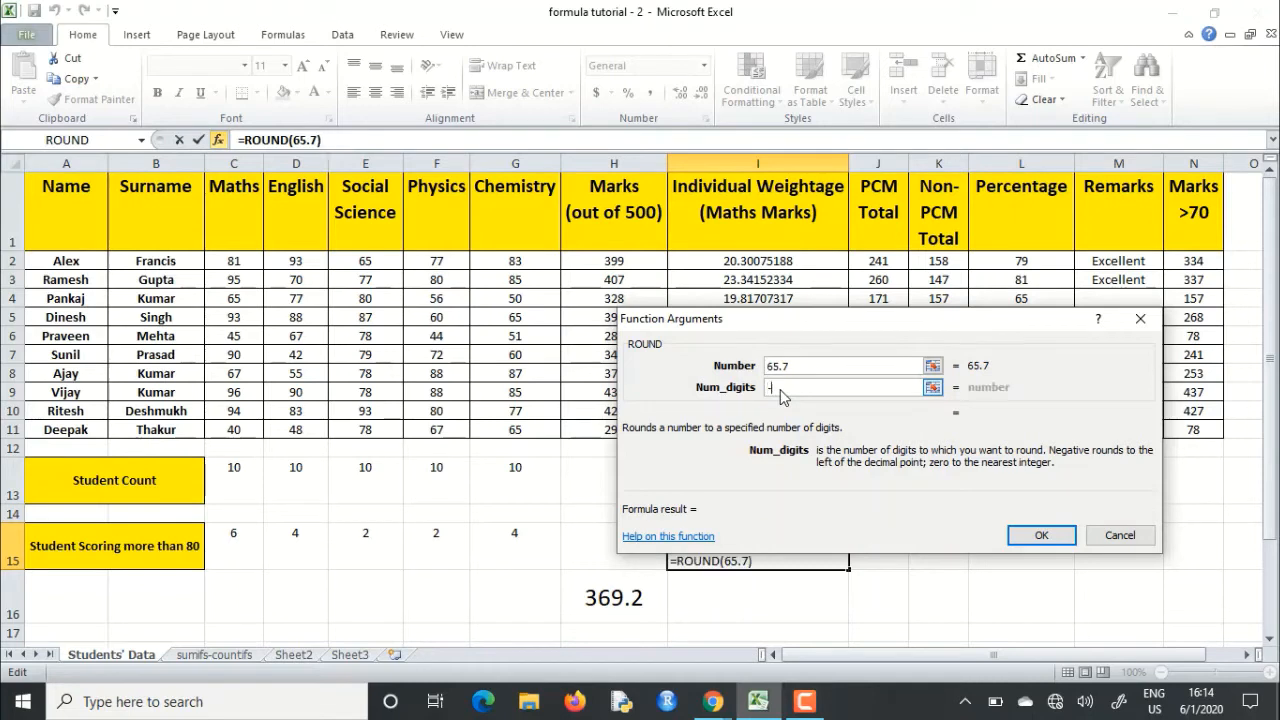
type("-1")
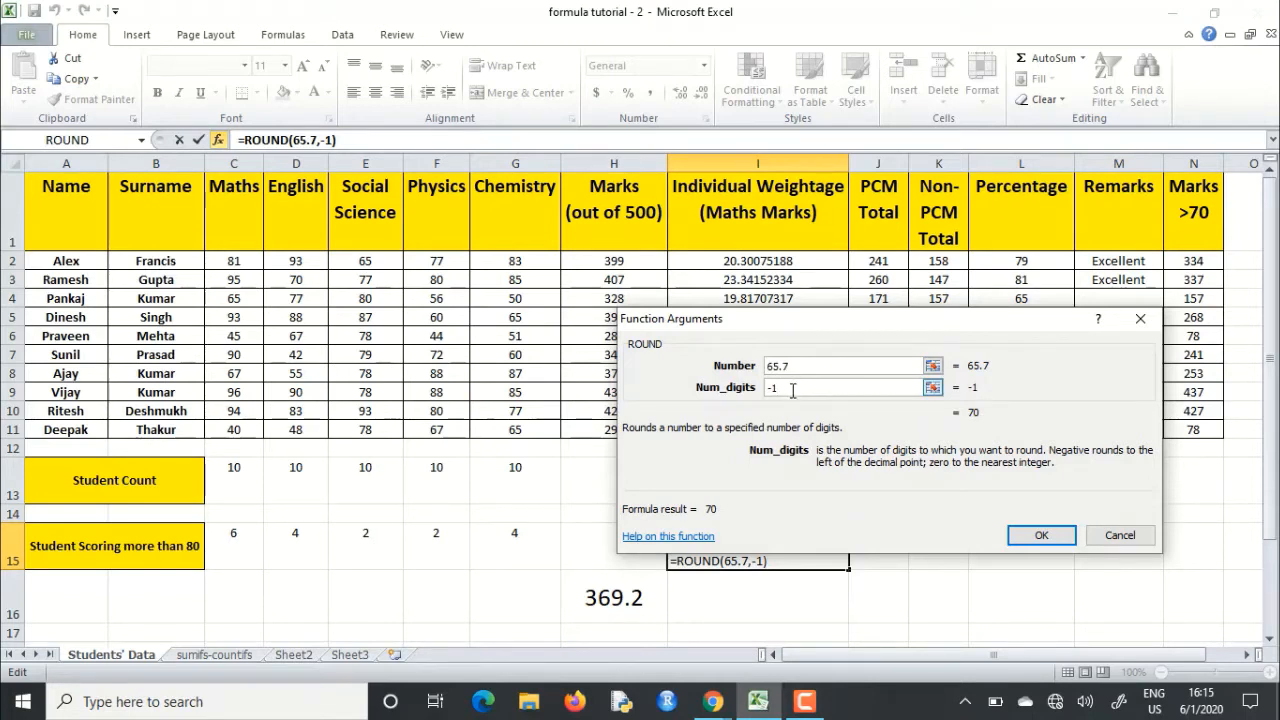
Step: Set Num_digits to -2 to test rounding 65.7 to the nearest hundred
key("BackSpace")
type("2")
left_click(795, 368)
double_click(790, 367)
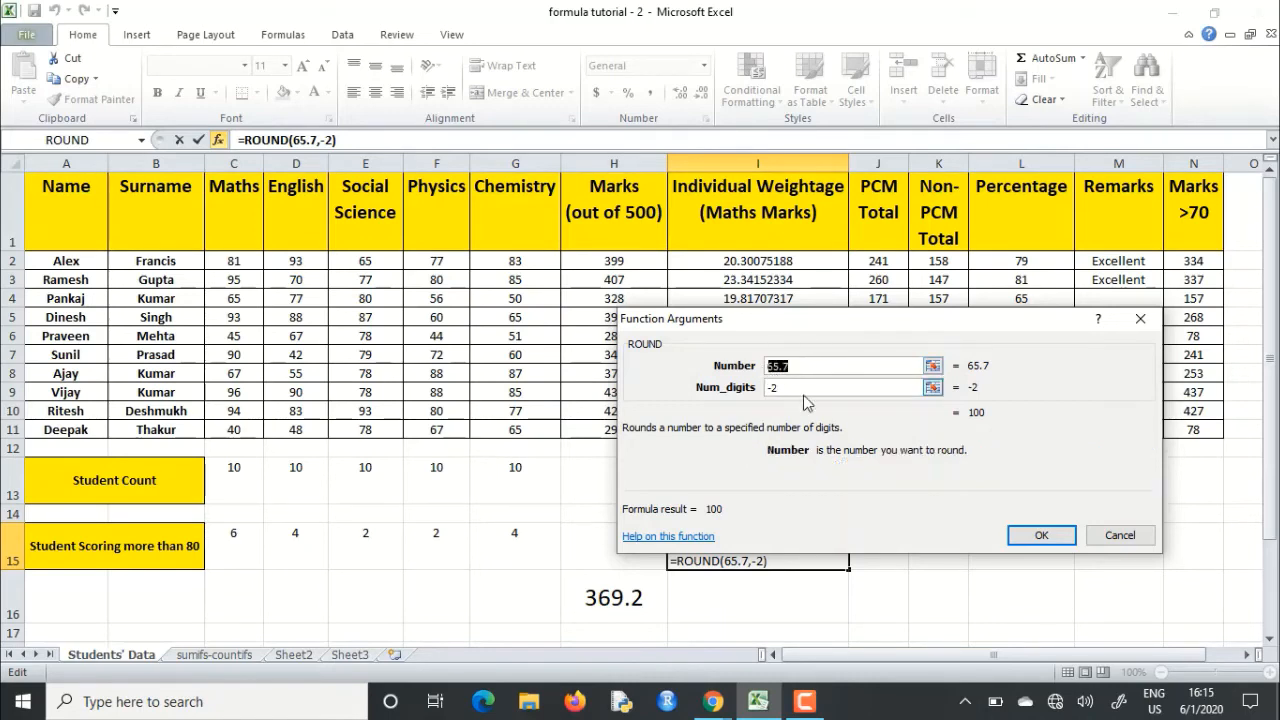
left_click(791, 389)
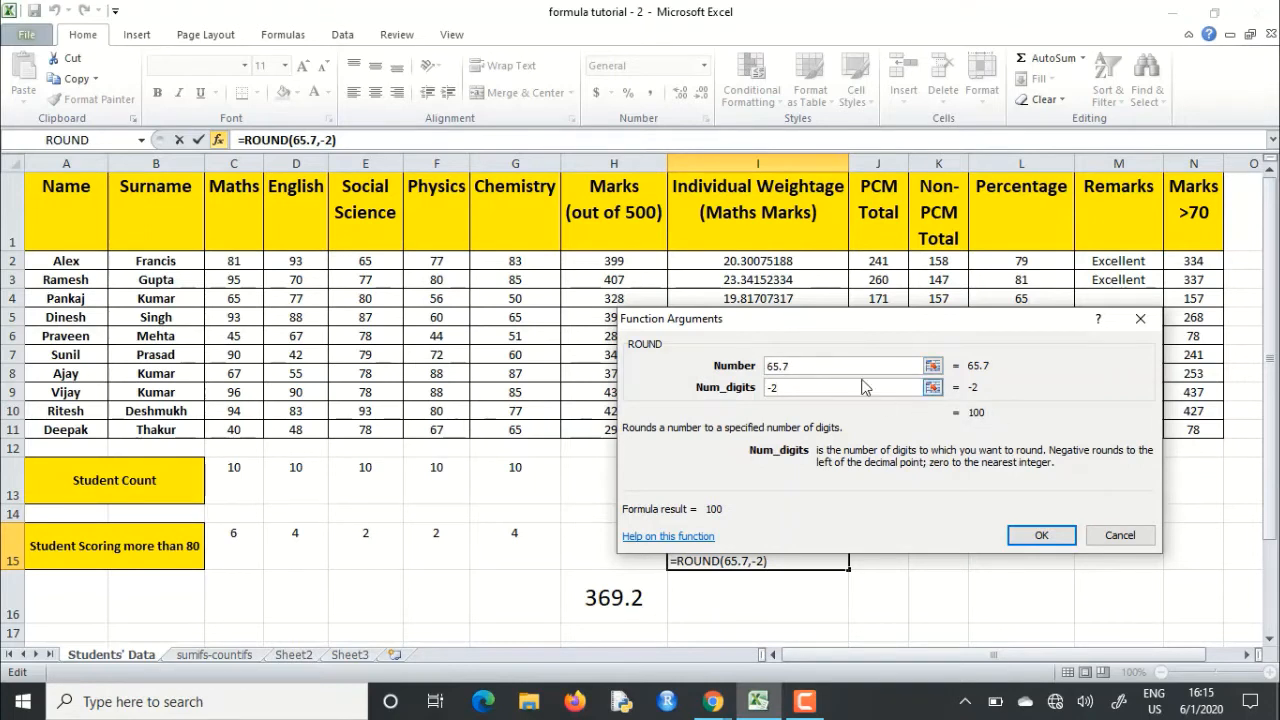
Step: Test ROUND with Number 43.44, change Num_digits to -1, and discard the function from I15
left_click(802, 367)
double_click(802, 367)
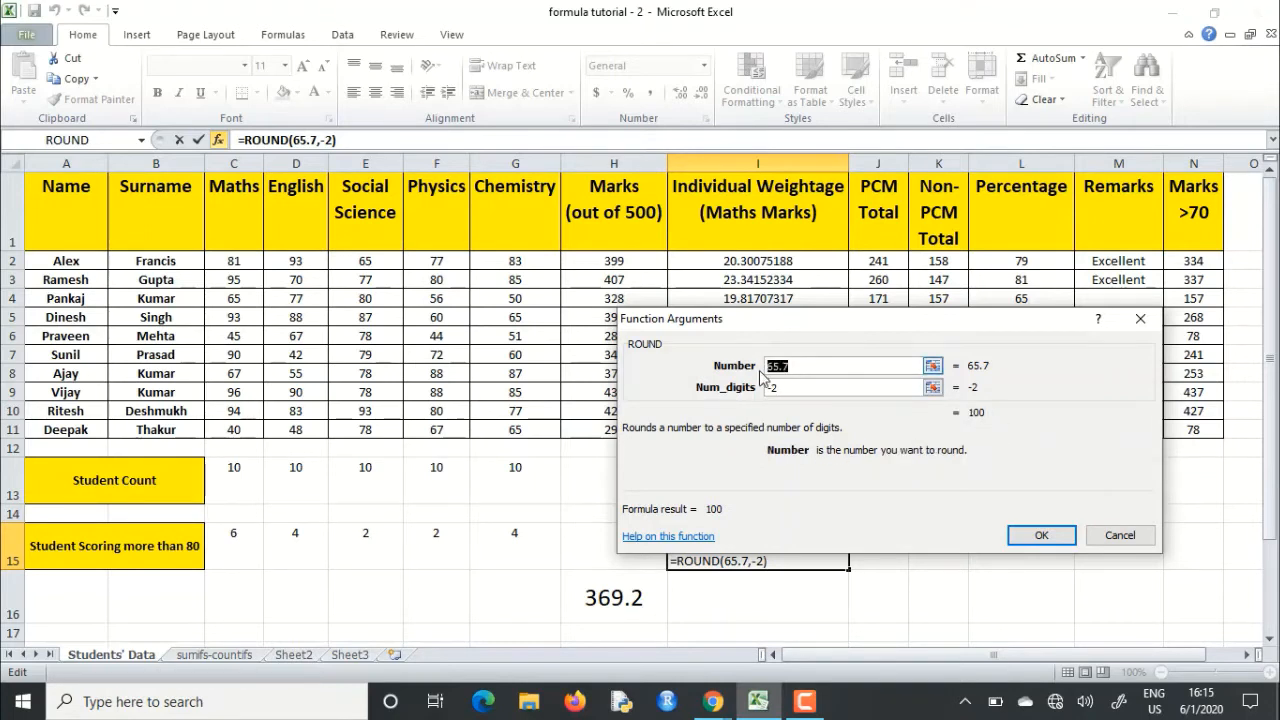
type("43.44")
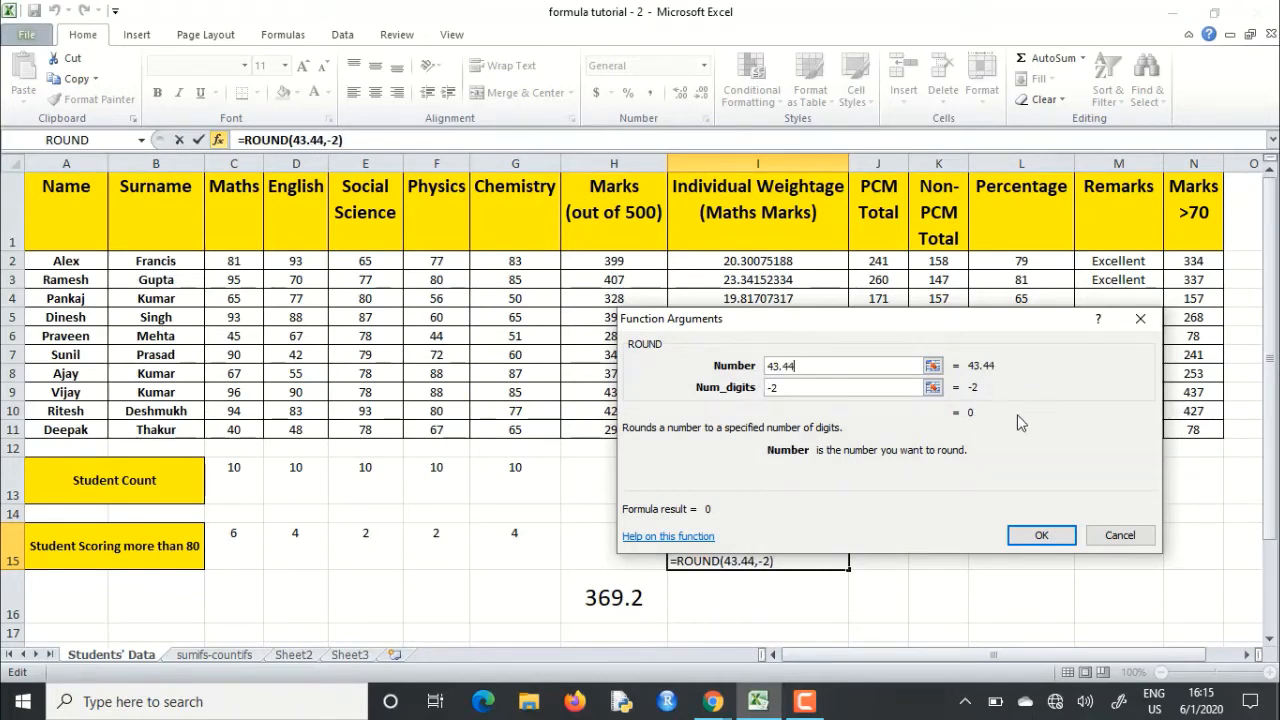
left_click(779, 391)
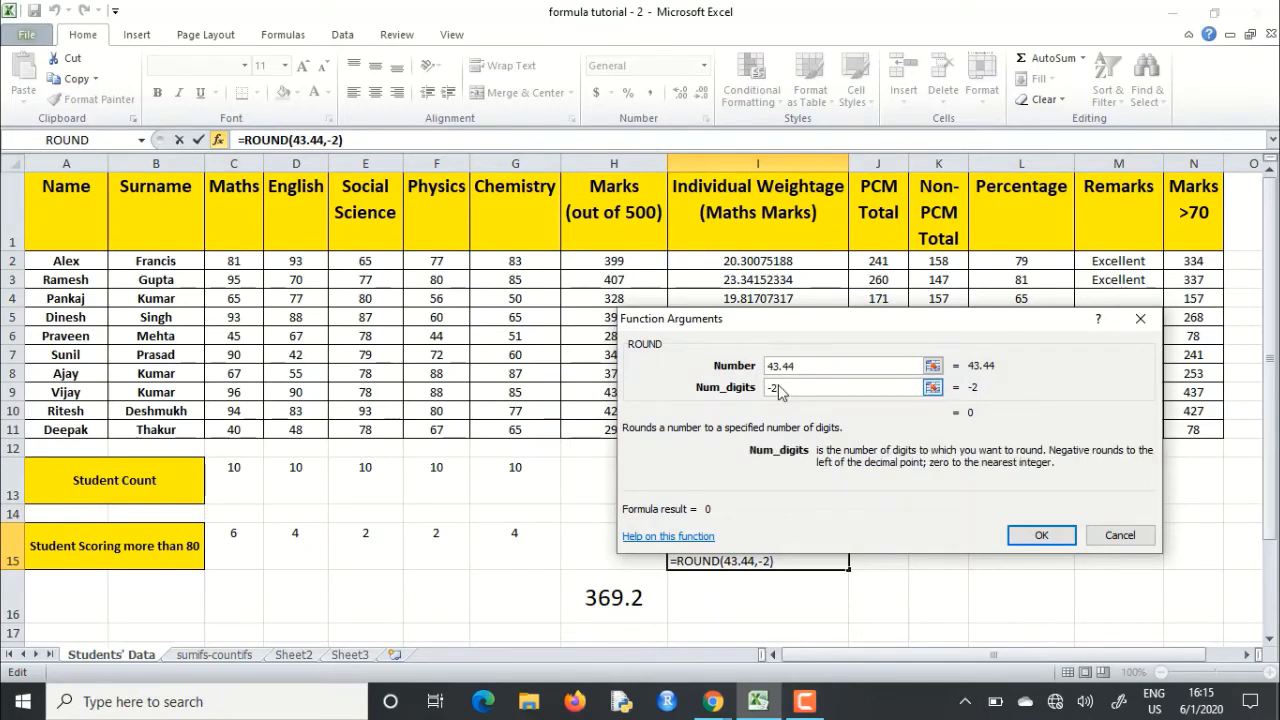
key("BackSpace")
type("1")
left_click(1145, 328)
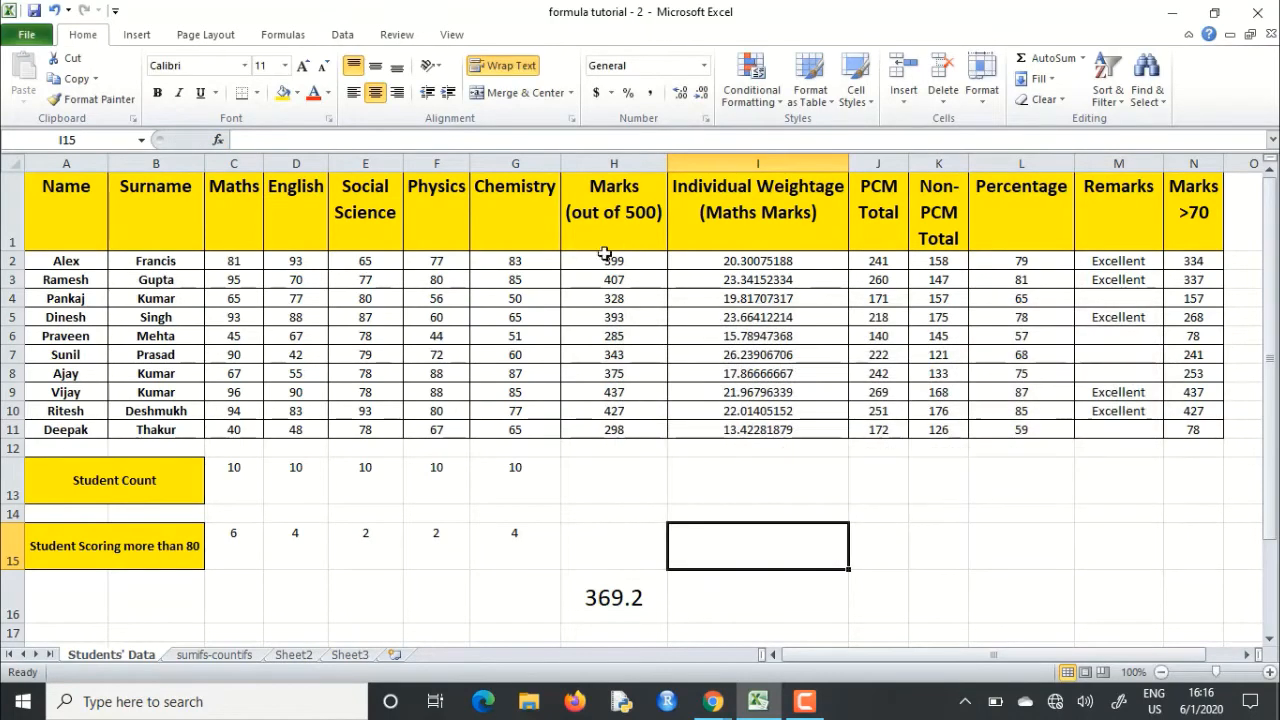
Step: Wrap the maths weightage formula in I2 in ROUND as =ROUND(C2/H2*100, 0)
left_click(765, 261)
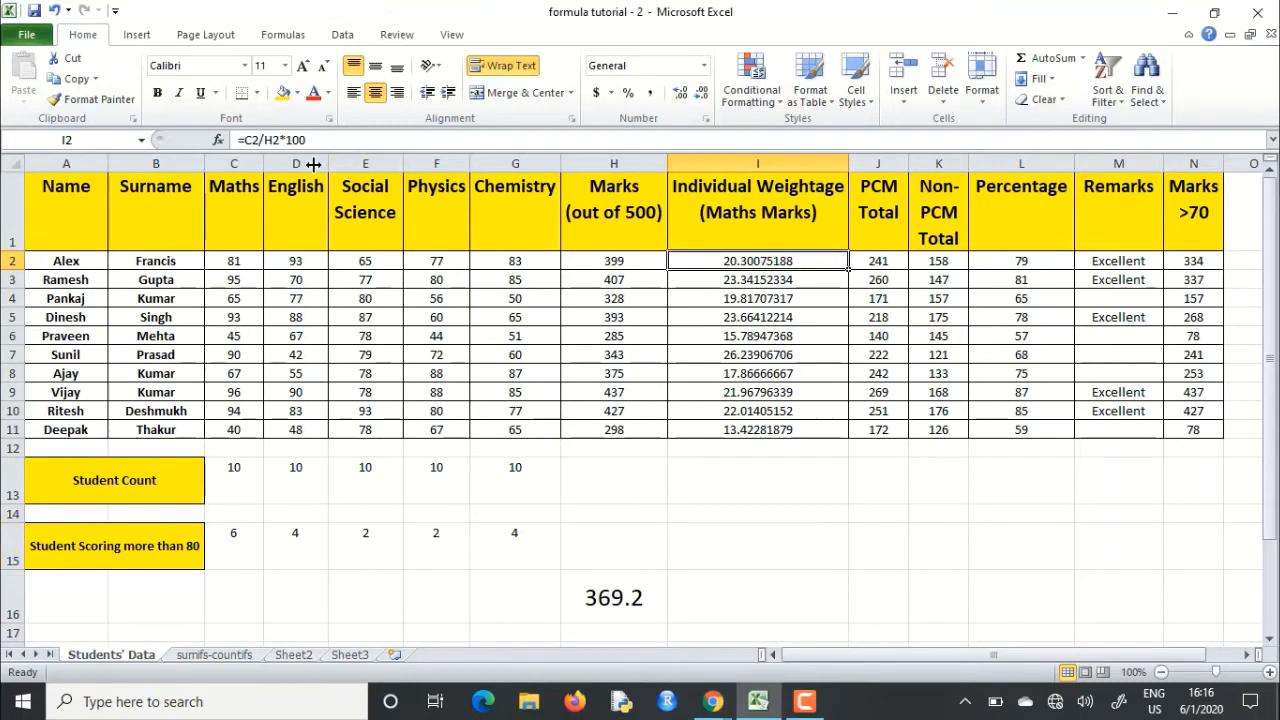
left_click(247, 140)
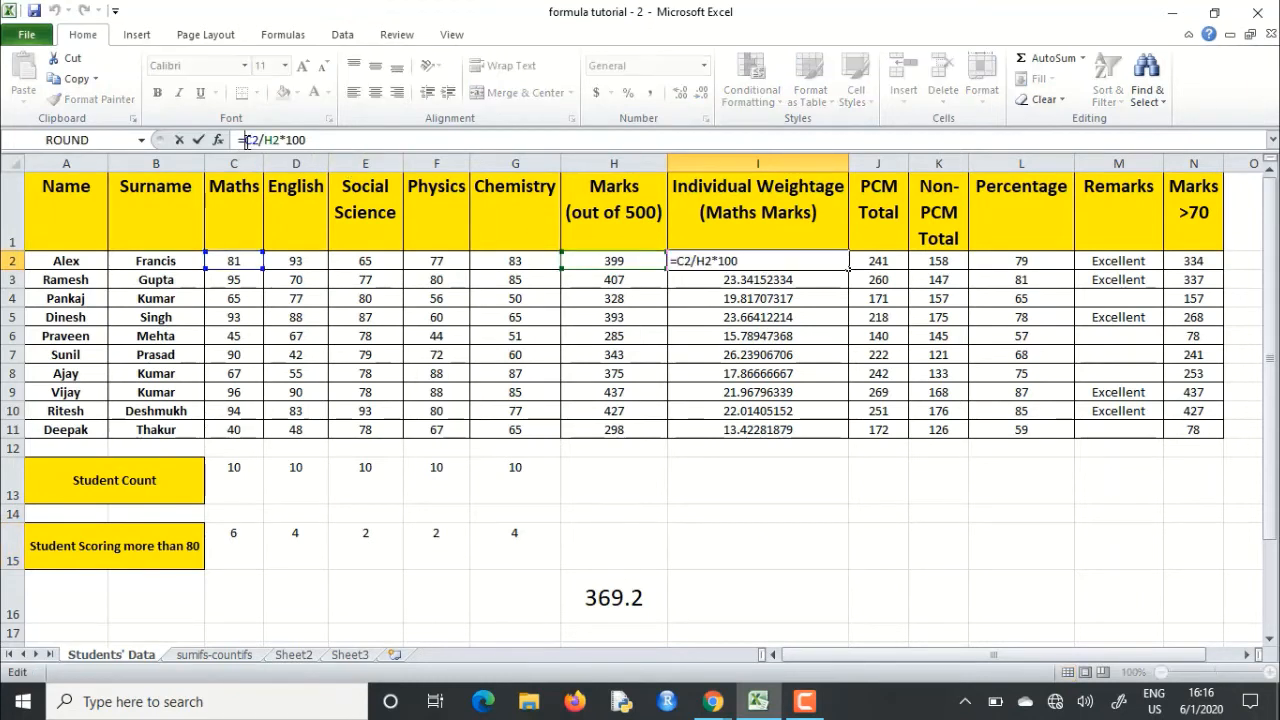
type("round")
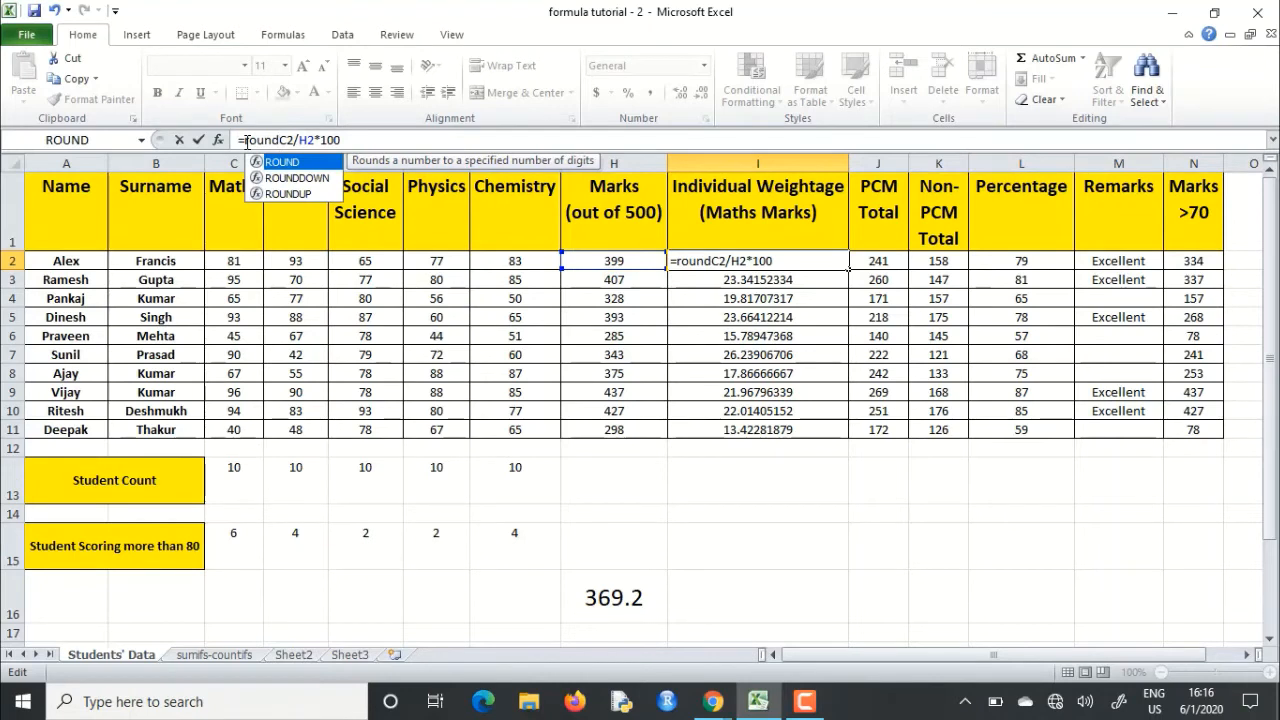
type("(")
key("Right")
key("Right")
key("Right")
key("Right")
key("Right")
key("Right")
key("Right")
key("Right")
key("Right")
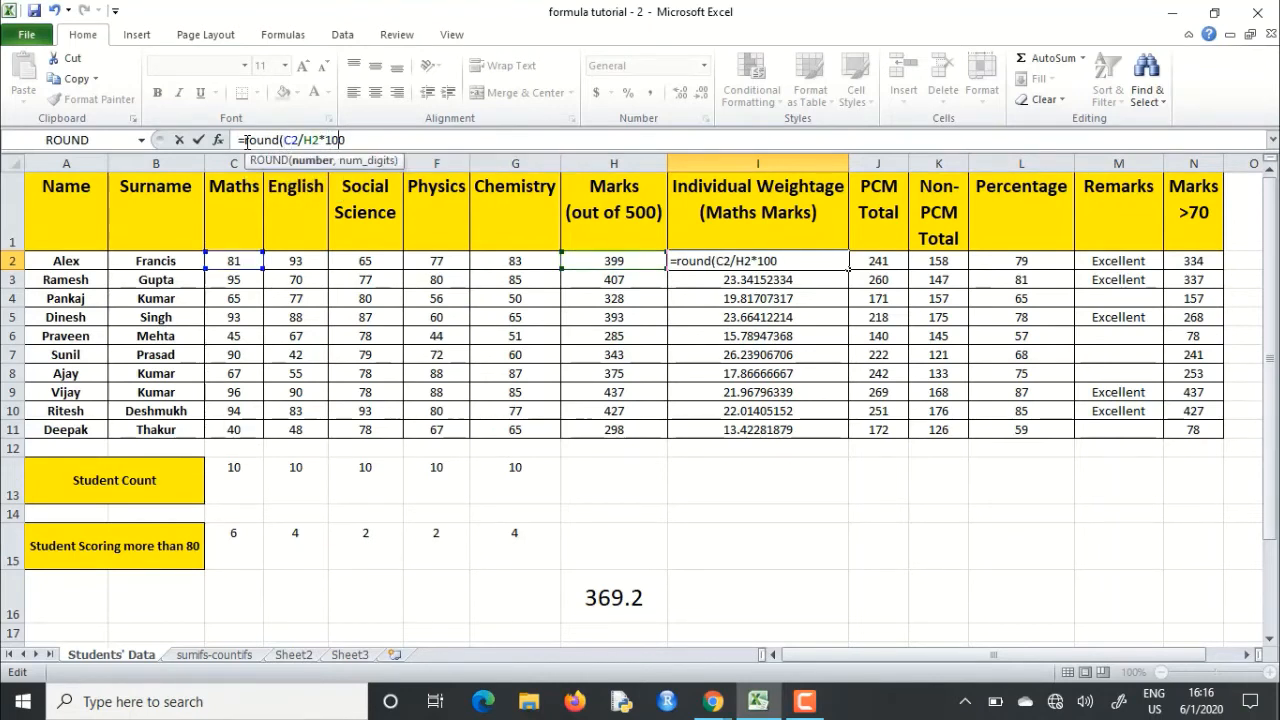
type(", 0")
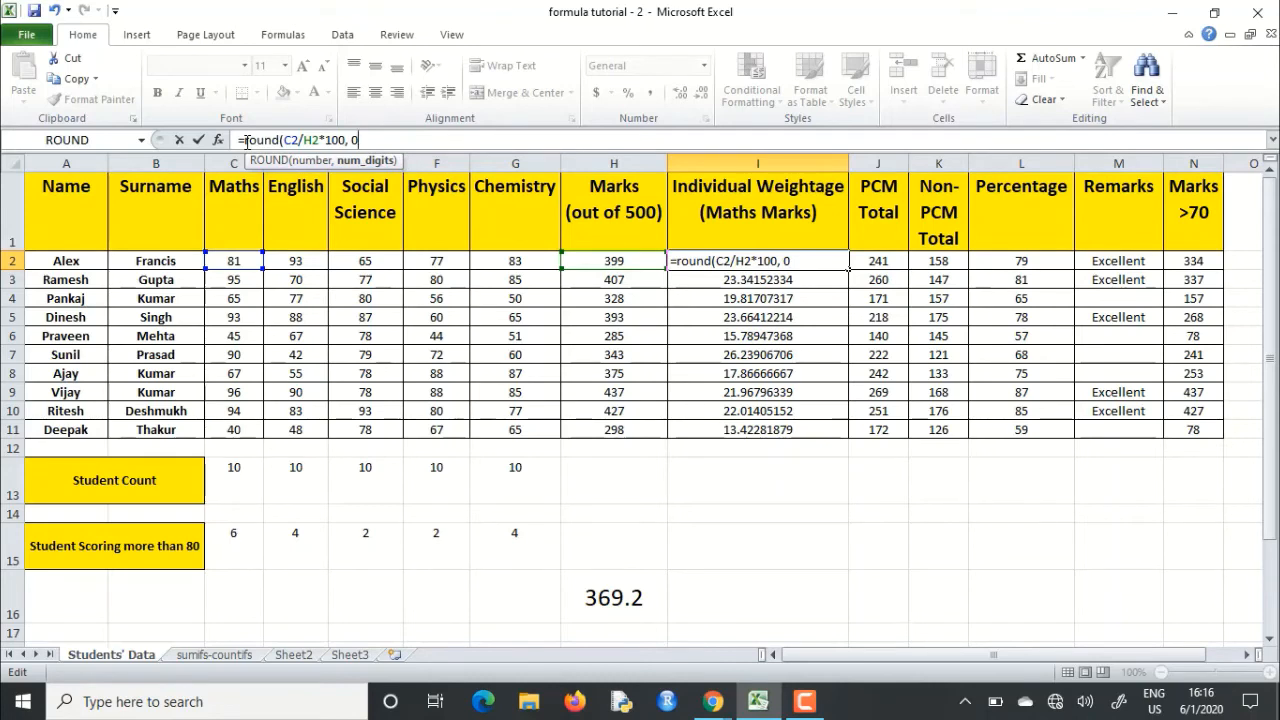
type(")")
key("Return")
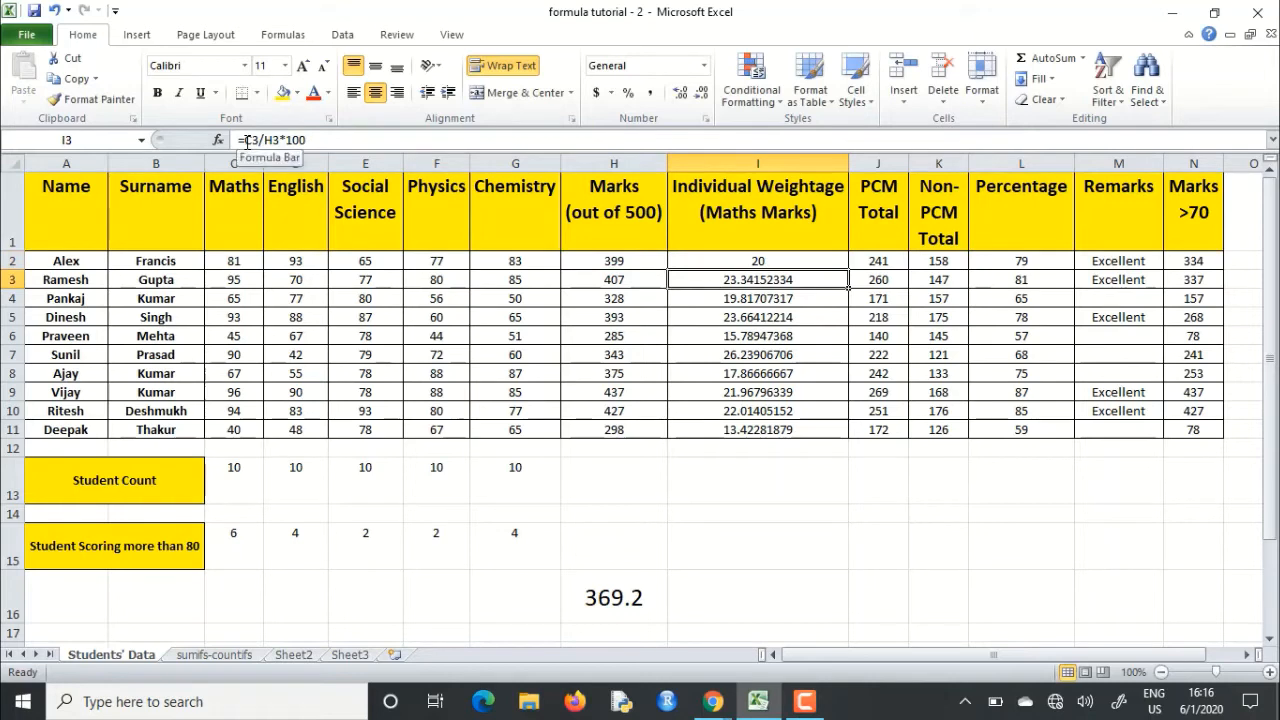
Step: Fill the ROUND formula from I2 down through I11 in the Individual Weightage column
key("Up")
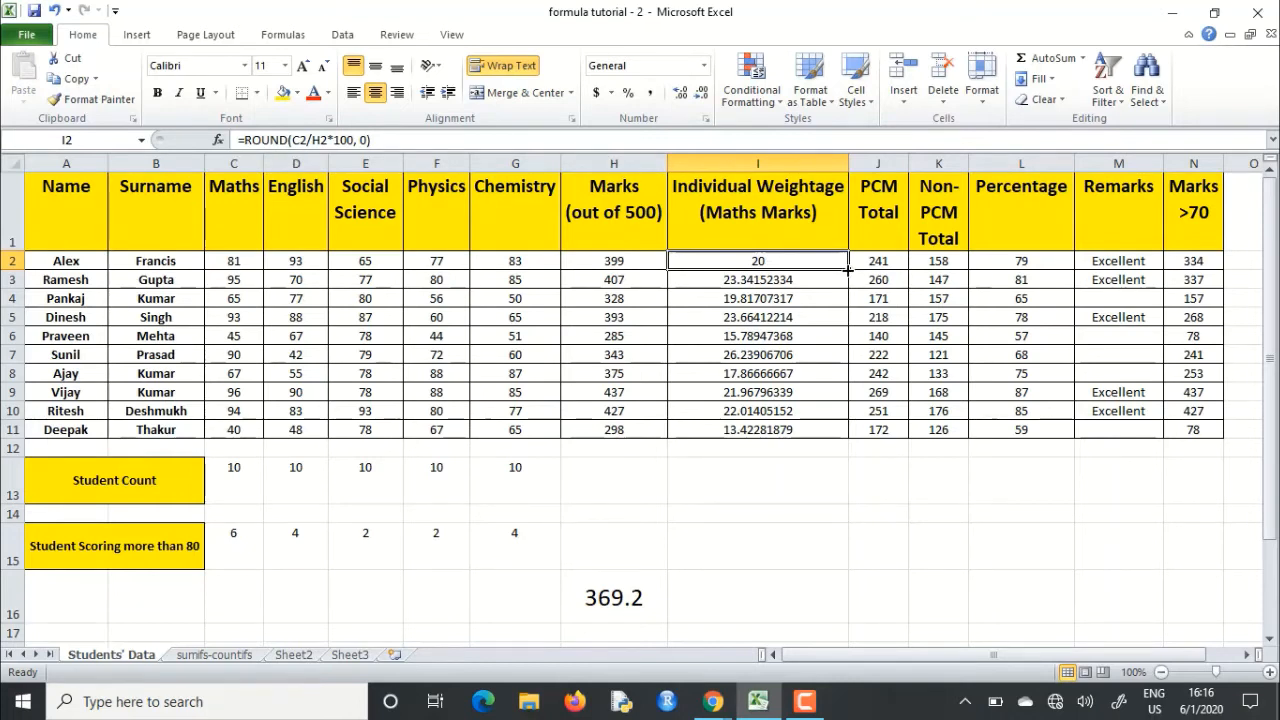
left_click_drag(847, 270, 845, 437)
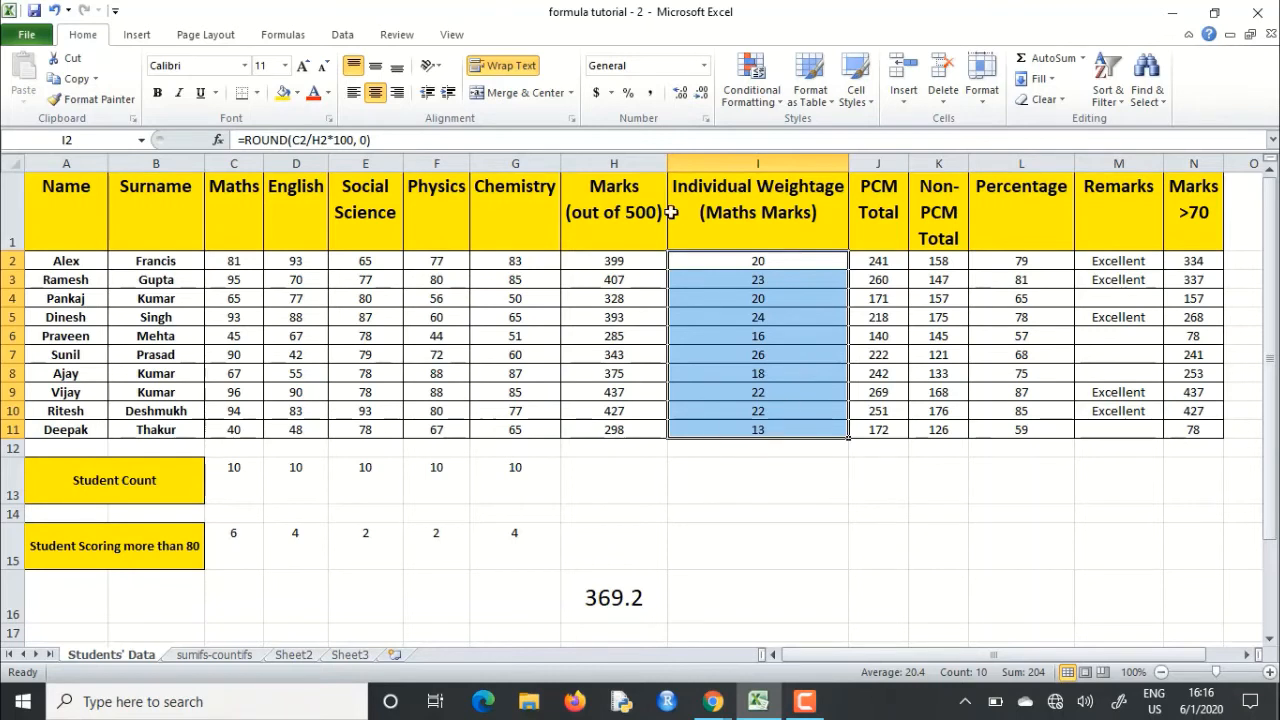
left_click(737, 564)
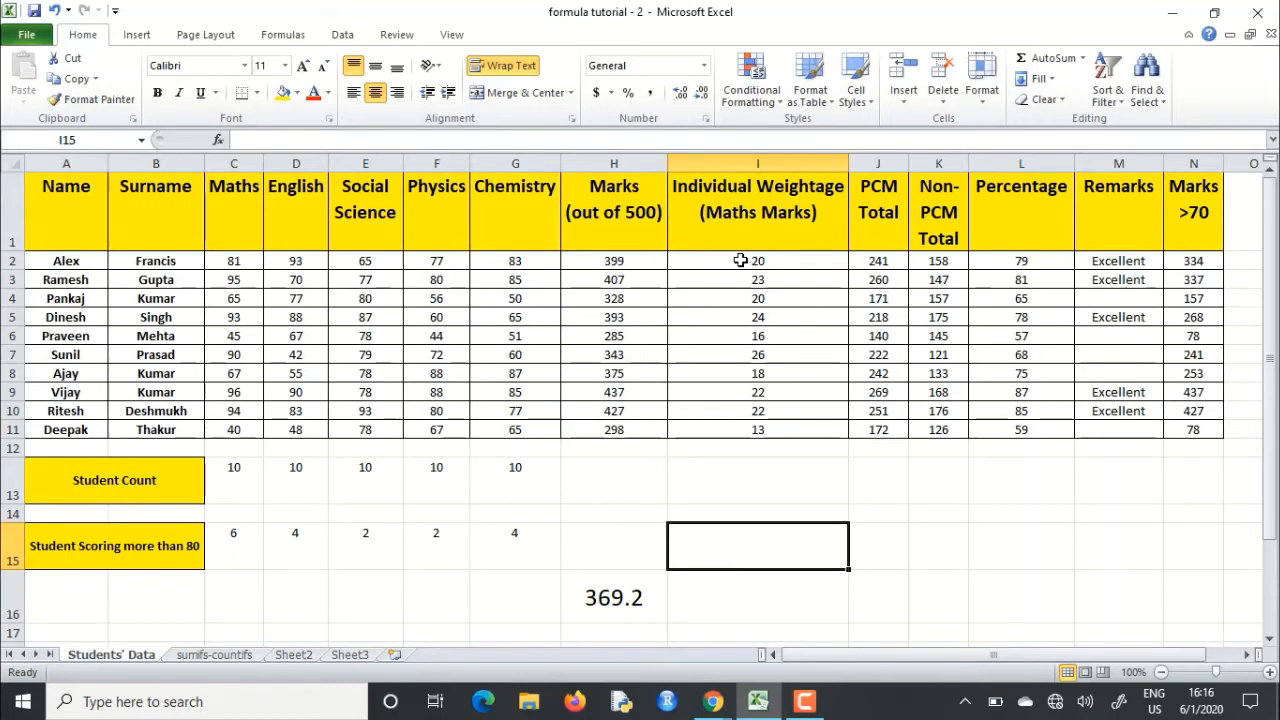
left_click(740, 260)
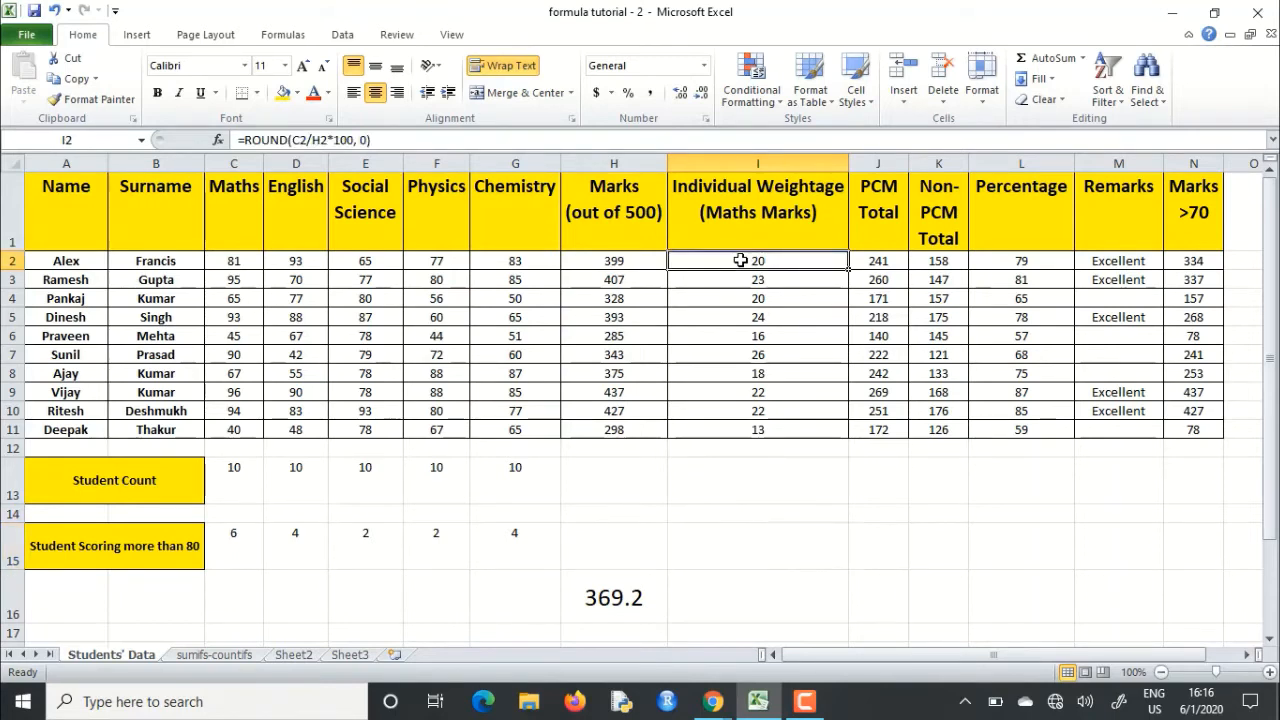
Step: Insert the ROUNDUP function in I15 with Number 34.2 and Num_digits 0
left_click(731, 535)
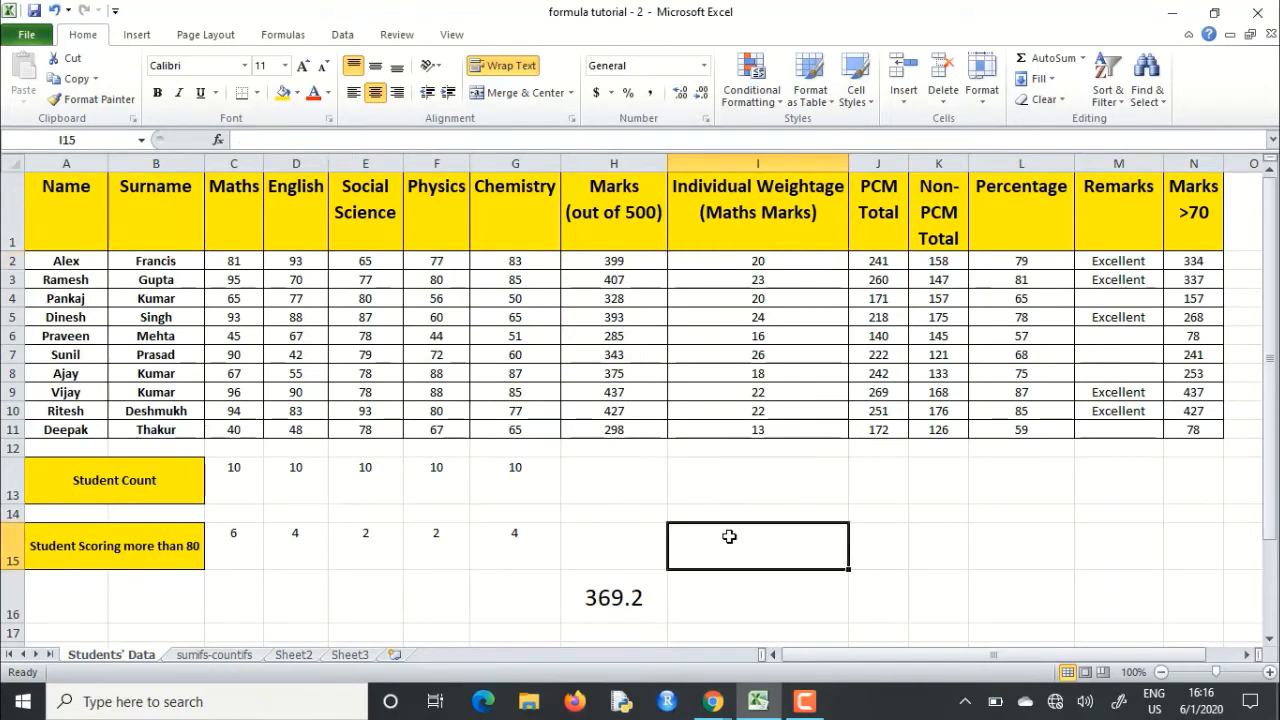
left_click(218, 140)
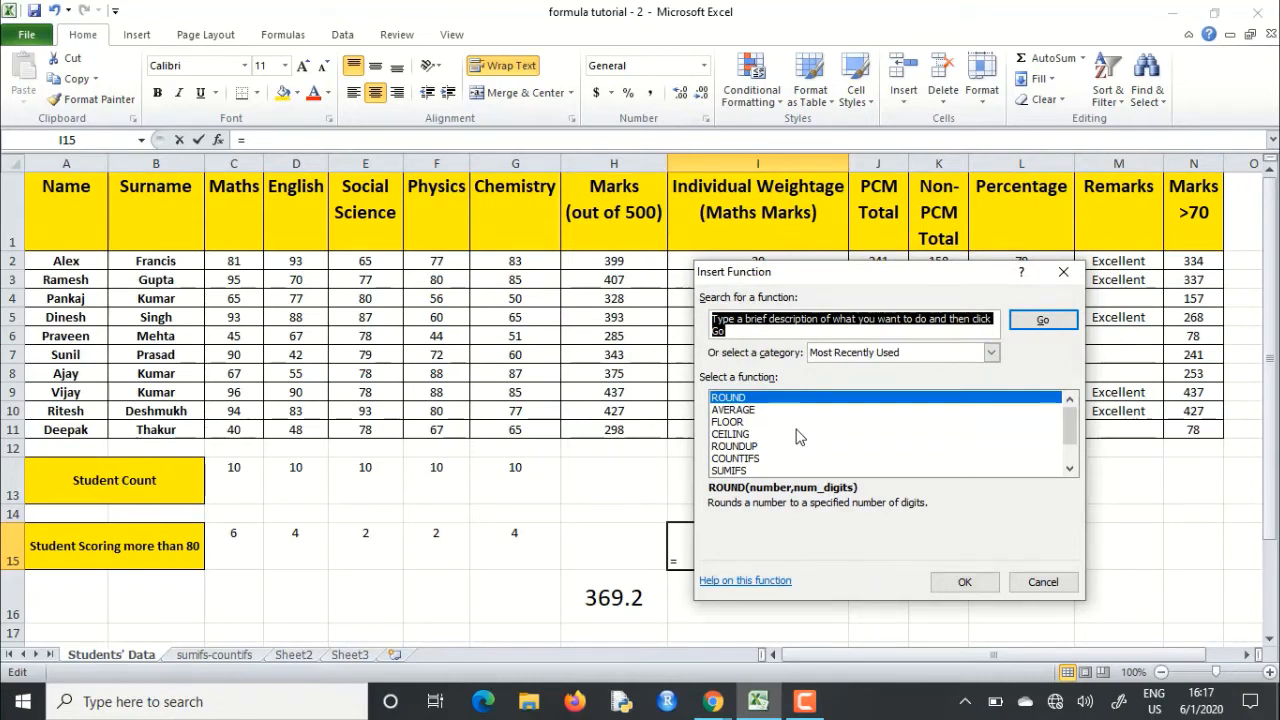
left_click(745, 446)
left_click(968, 582)
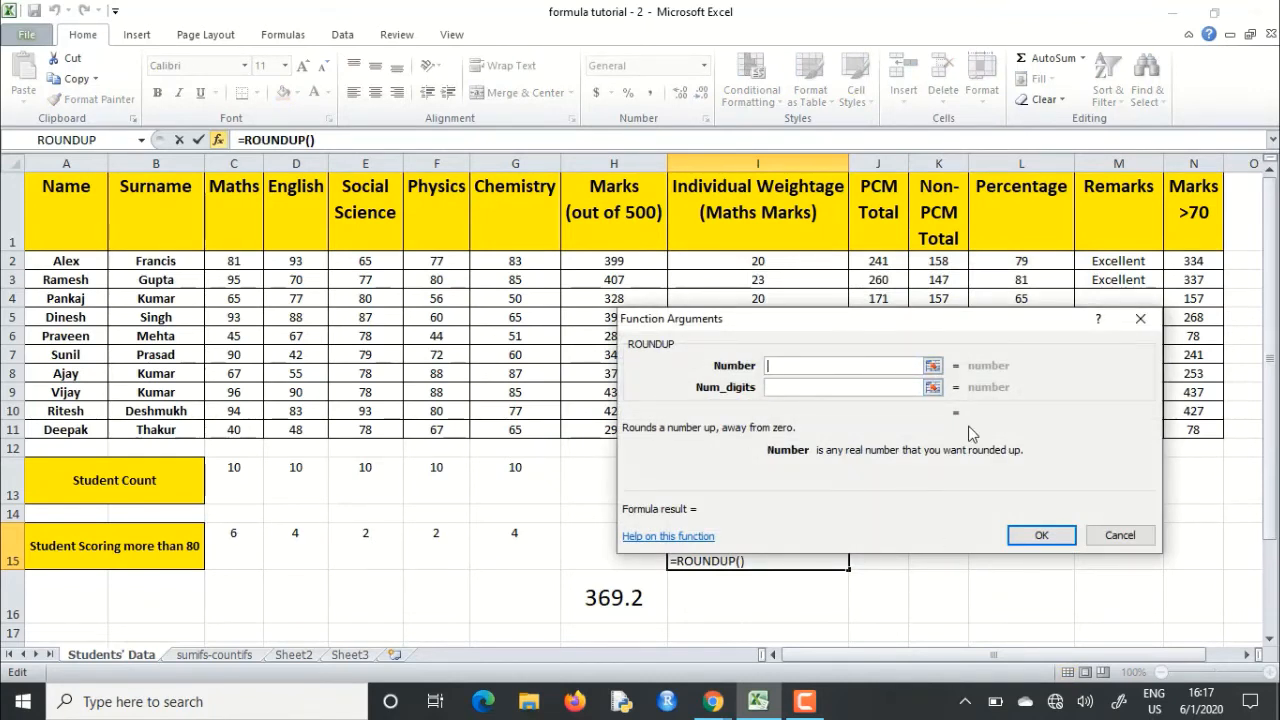
type("34.2")
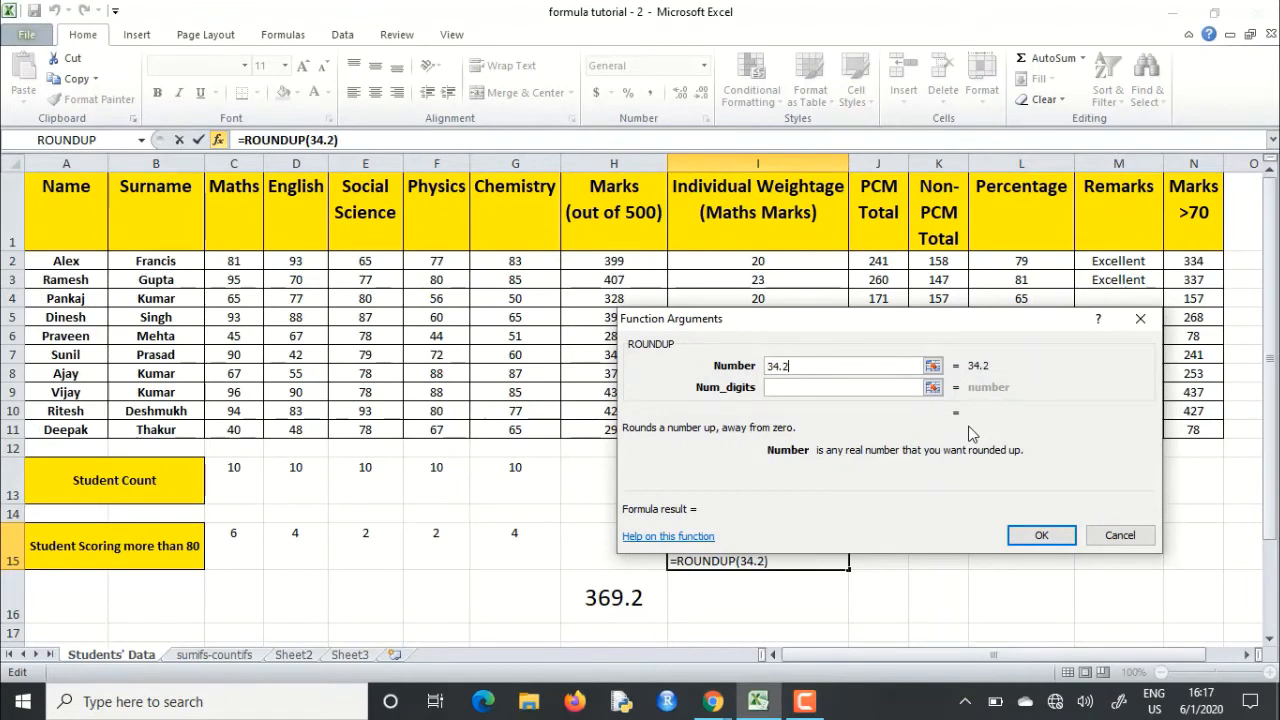
left_click(806, 390)
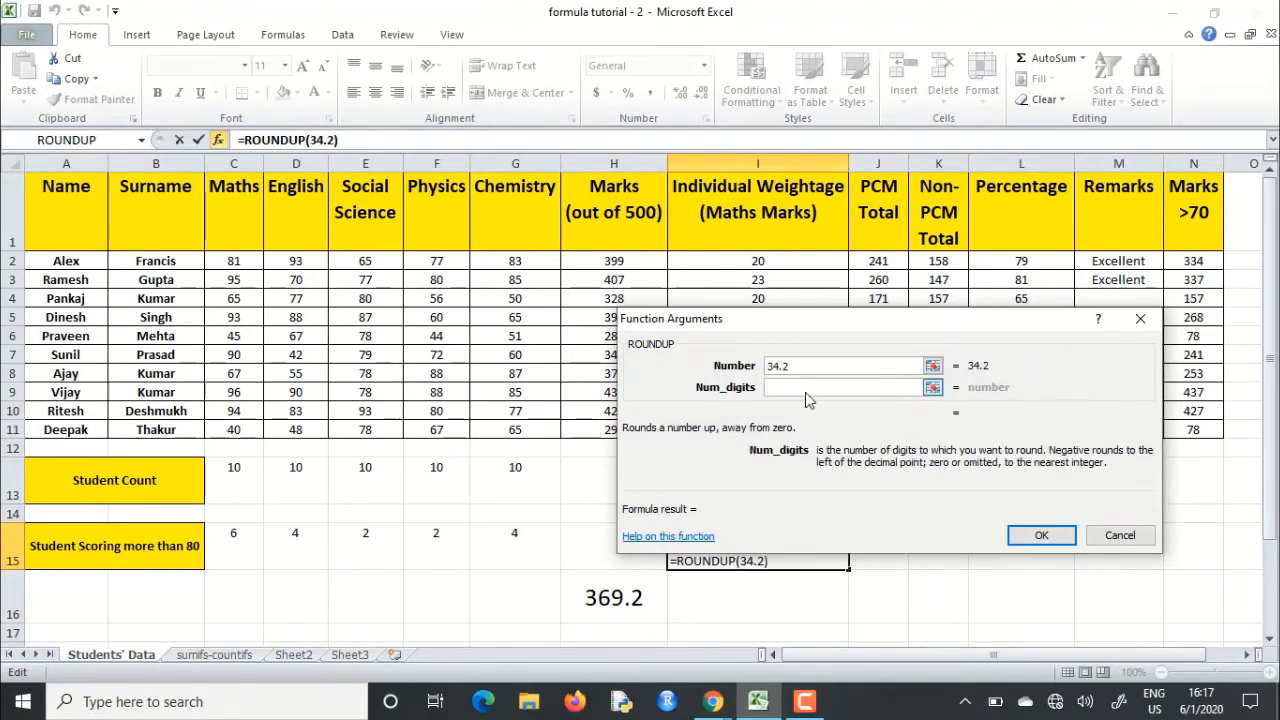
type("0")
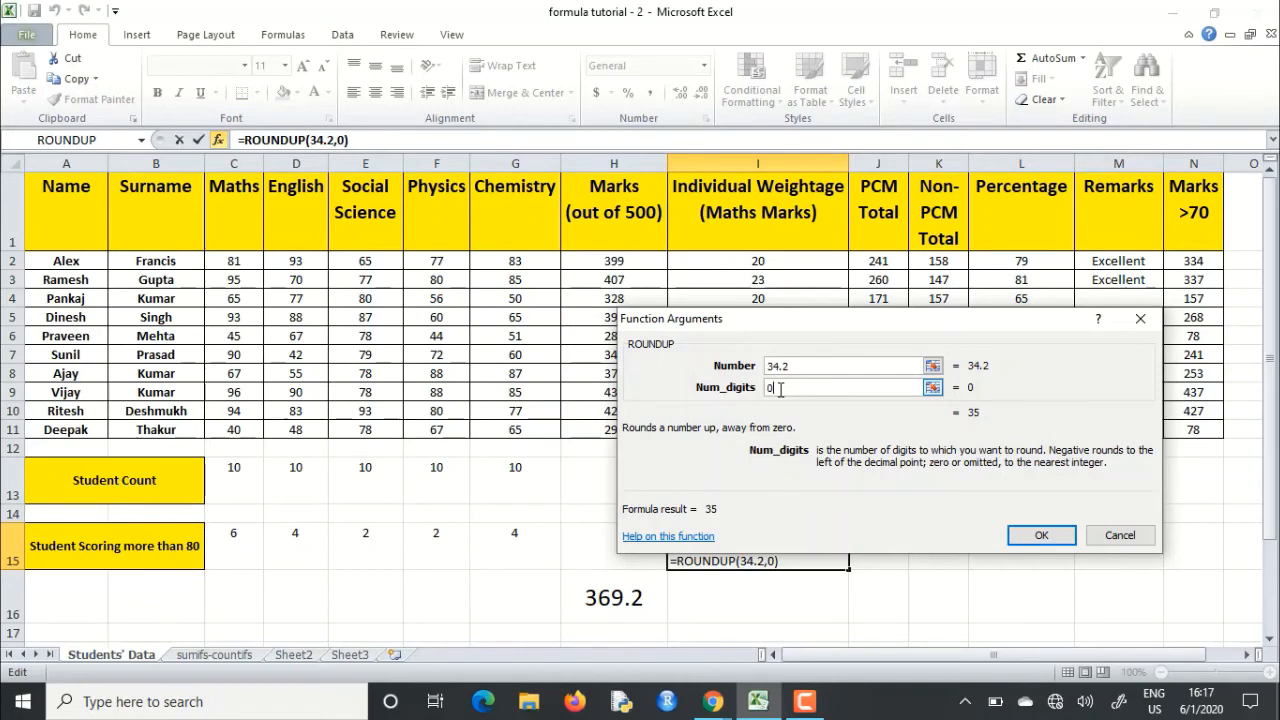
Step: Test ROUNDUP of 34.2 with Num_digits -1 and -2, and discard the function from I15
key("BackSpace")
type("-1")
key("BackSpace")
type("2")
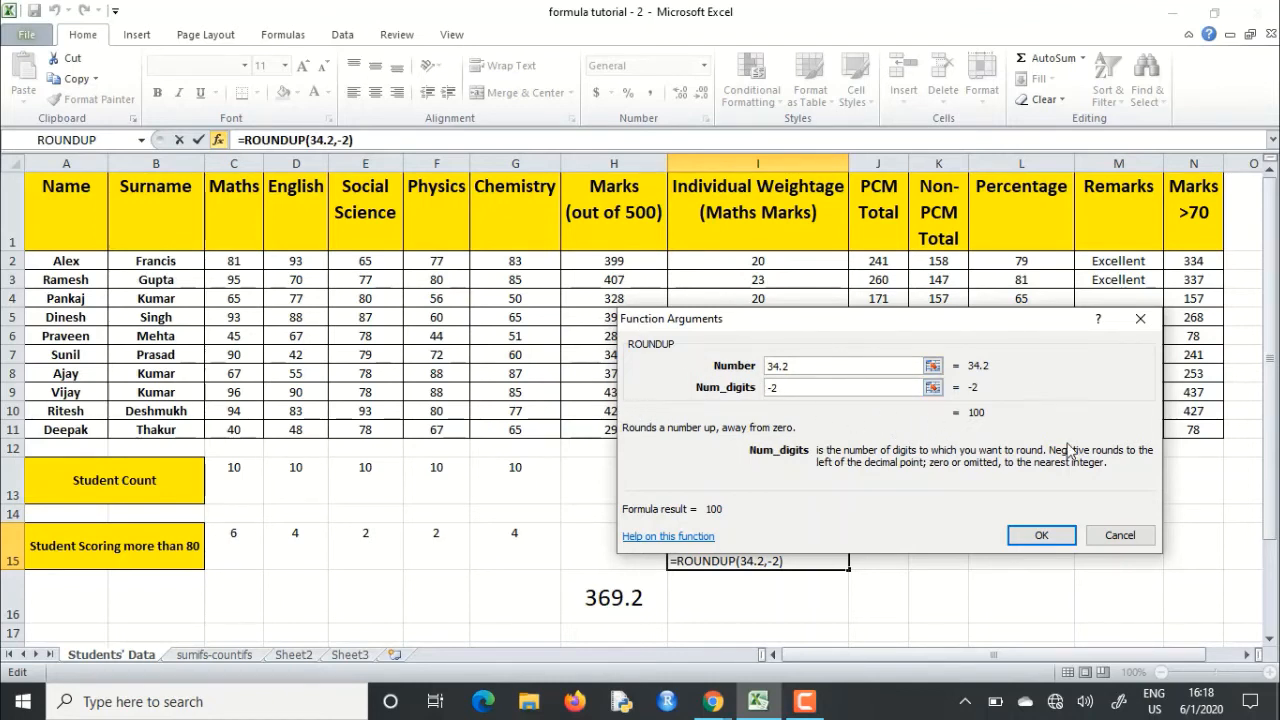
left_click(1145, 324)
Step: Change the ROUND function in I2 to ROUNDUP, giving =ROUNDUP(C2/H2*100, 0)
left_click(722, 259)
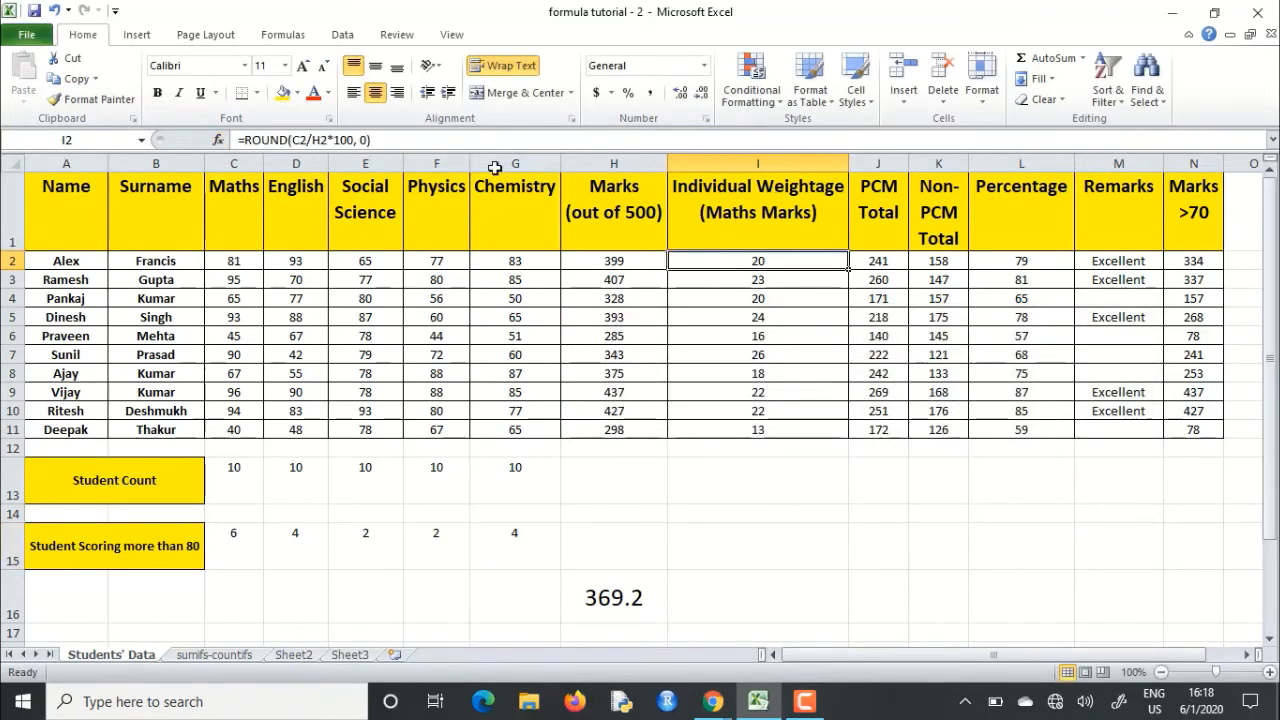
left_click(287, 140)
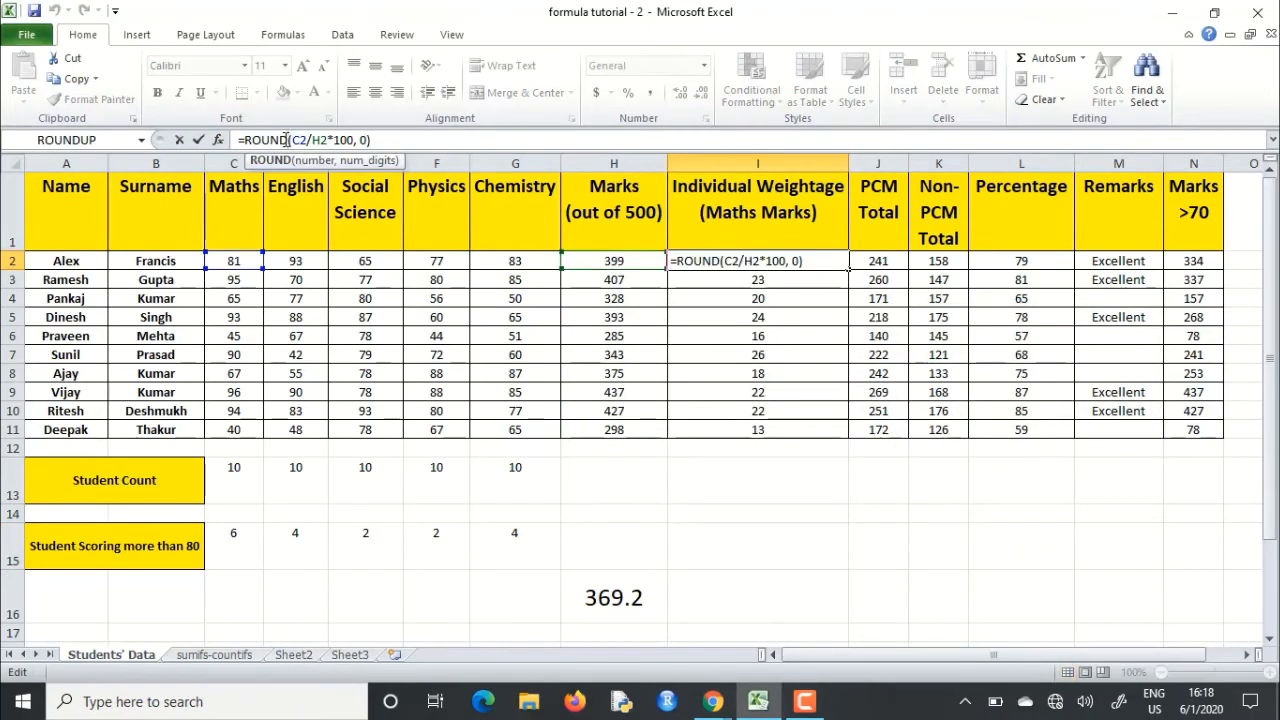
type("up")
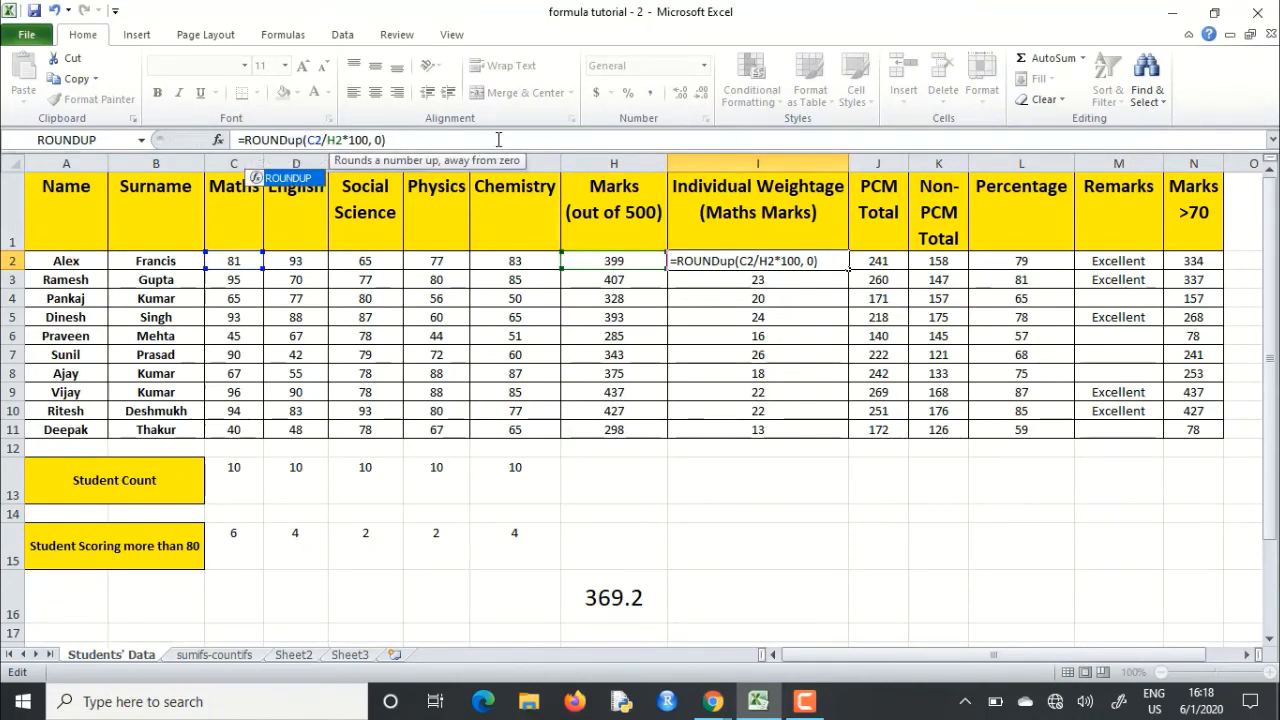
key("Return")
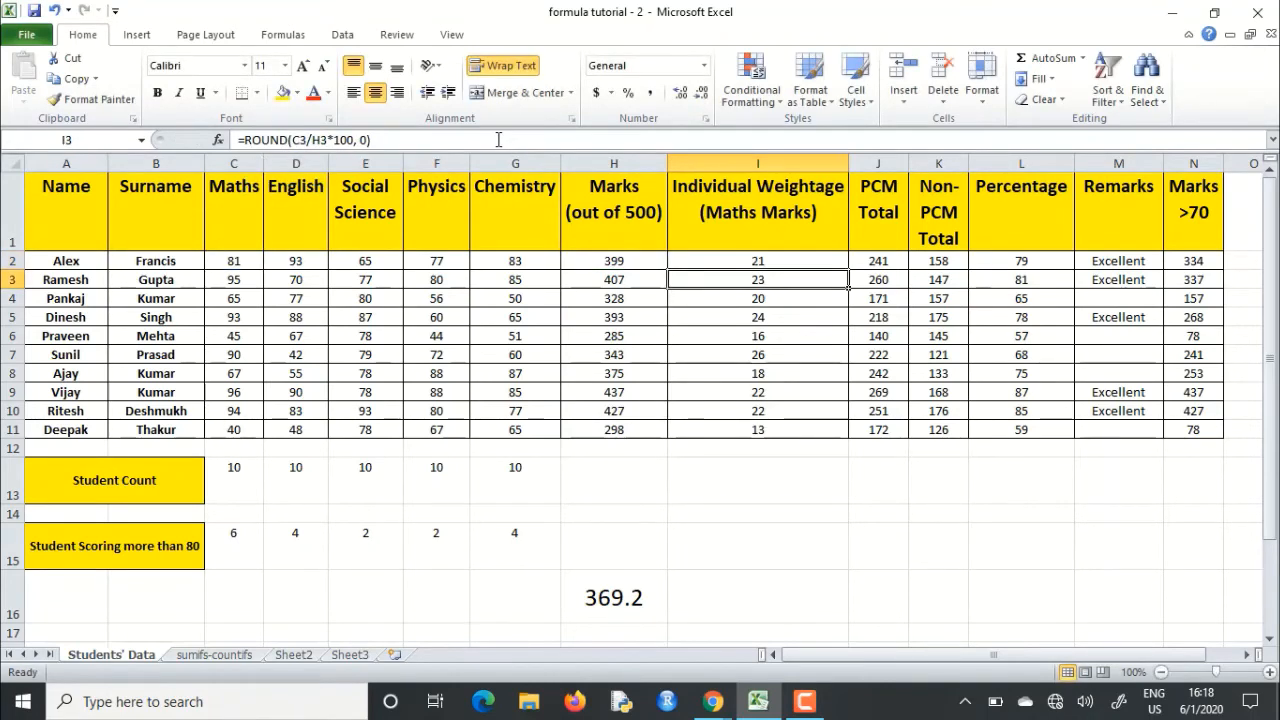
Step: Fill the ROUNDUP formula from I2 down through I11 in the Individual Weightage column
left_click(744, 260)
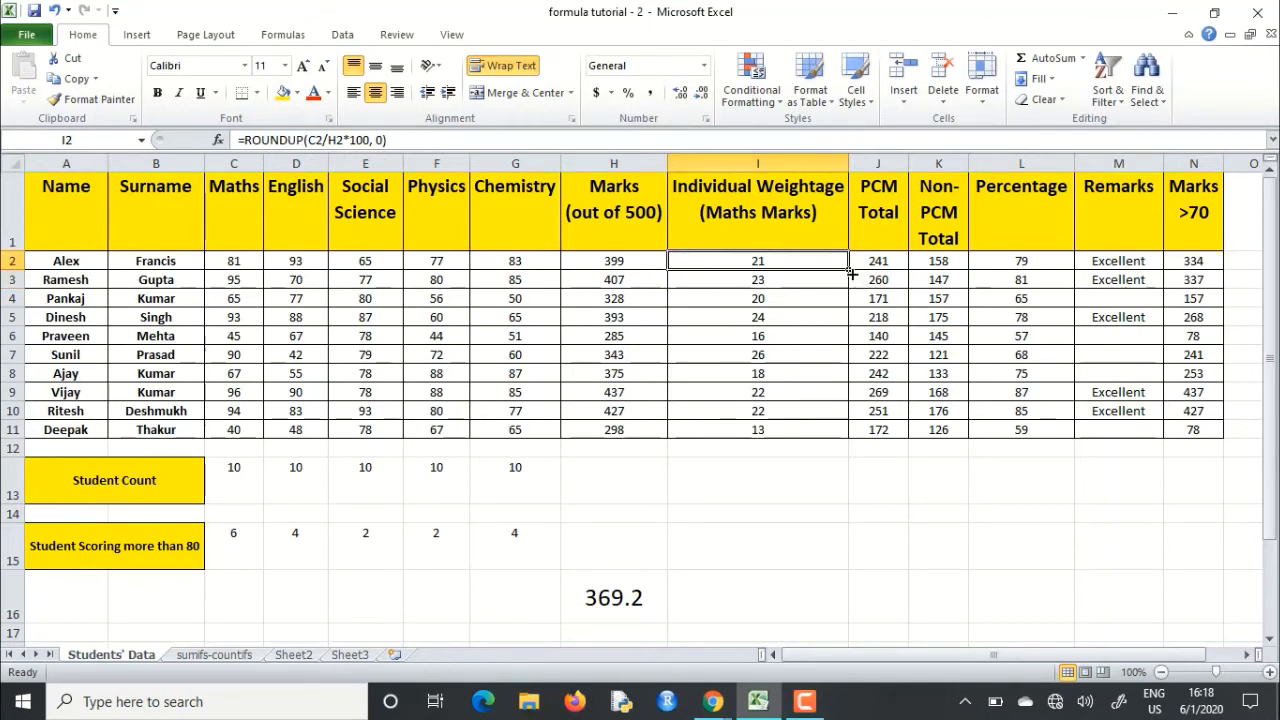
left_click_drag(848, 271, 848, 437)
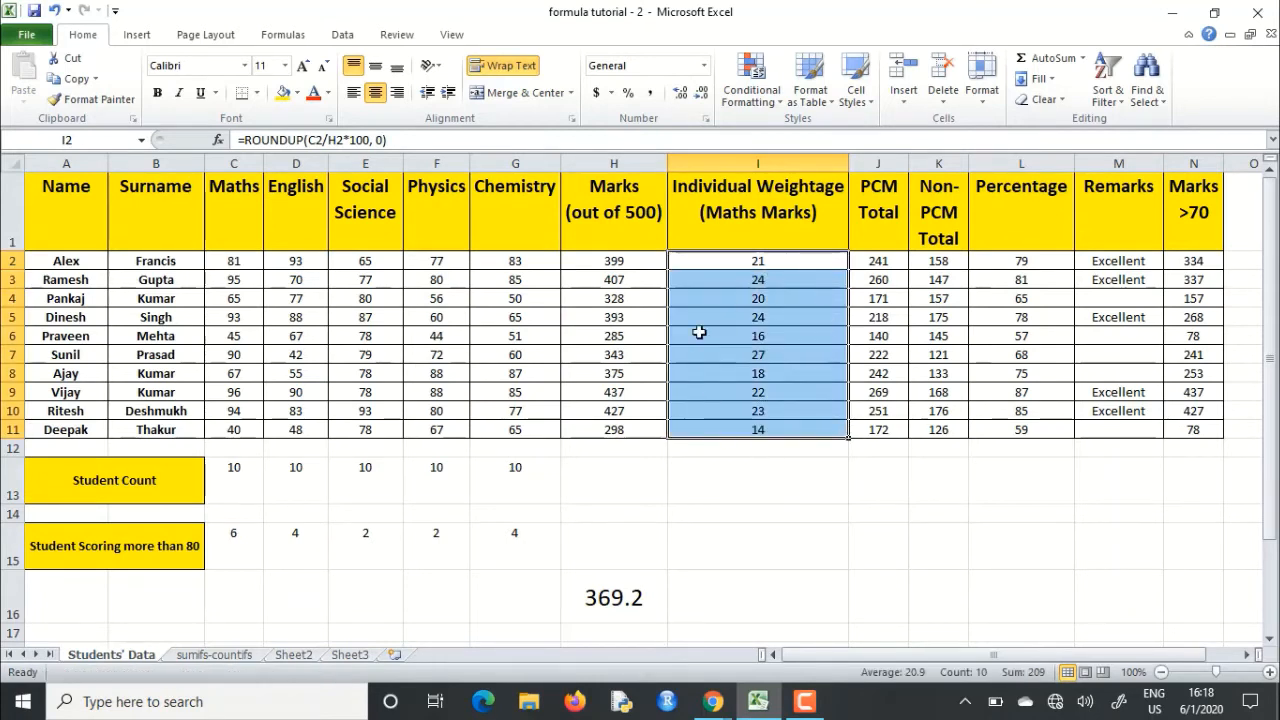
left_click(731, 545)
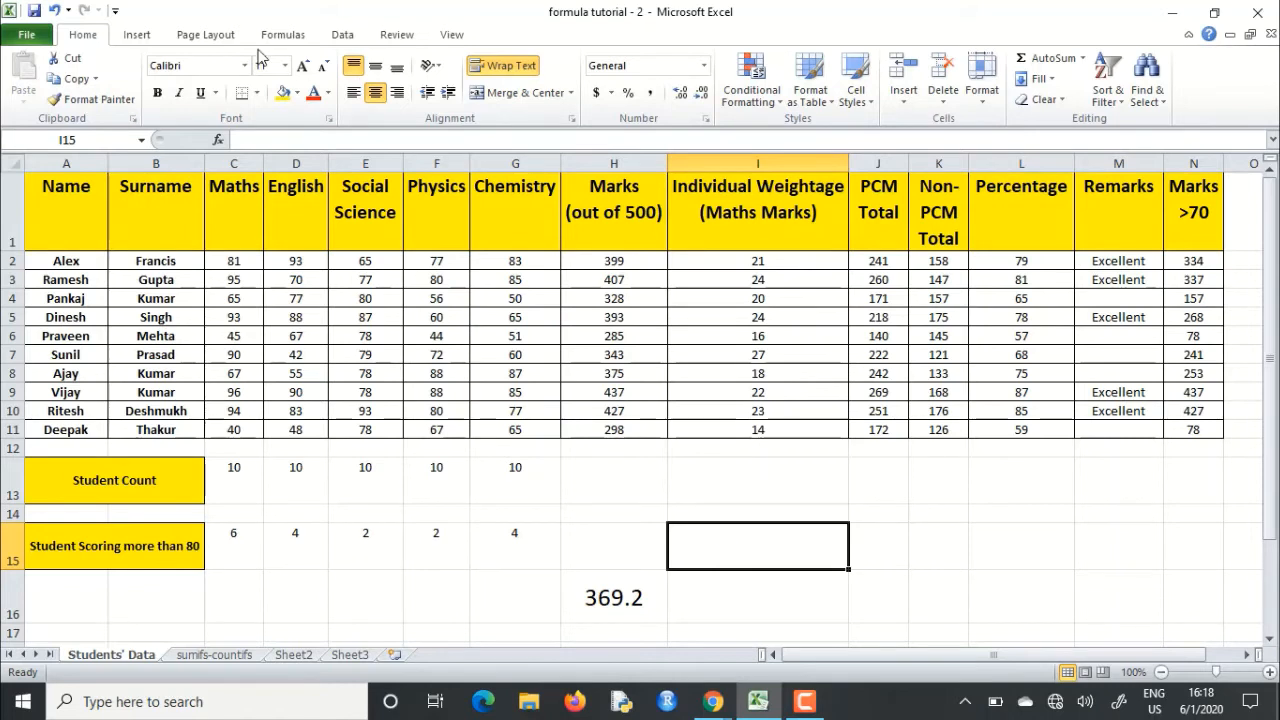
Step: Search for the ROUNDDOWN function and insert it in I15 with Number 65.7 and Num_digits 0
left_click(218, 139)
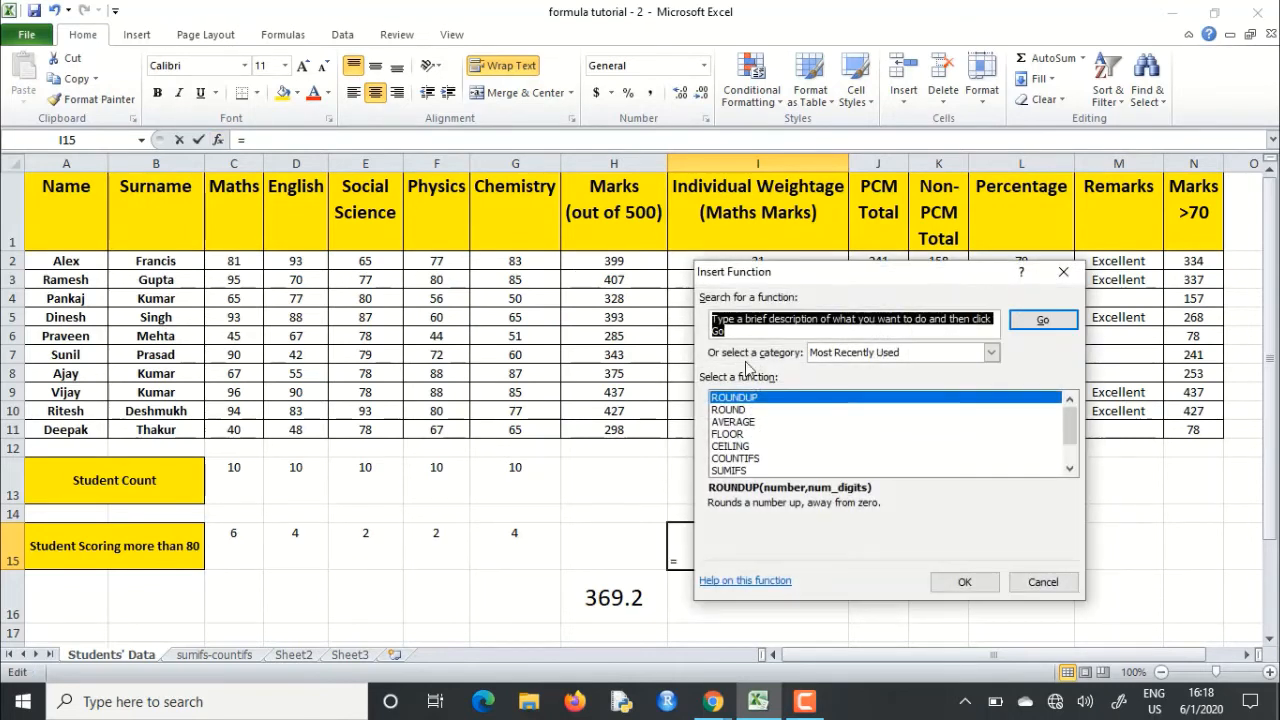
type("rounds")
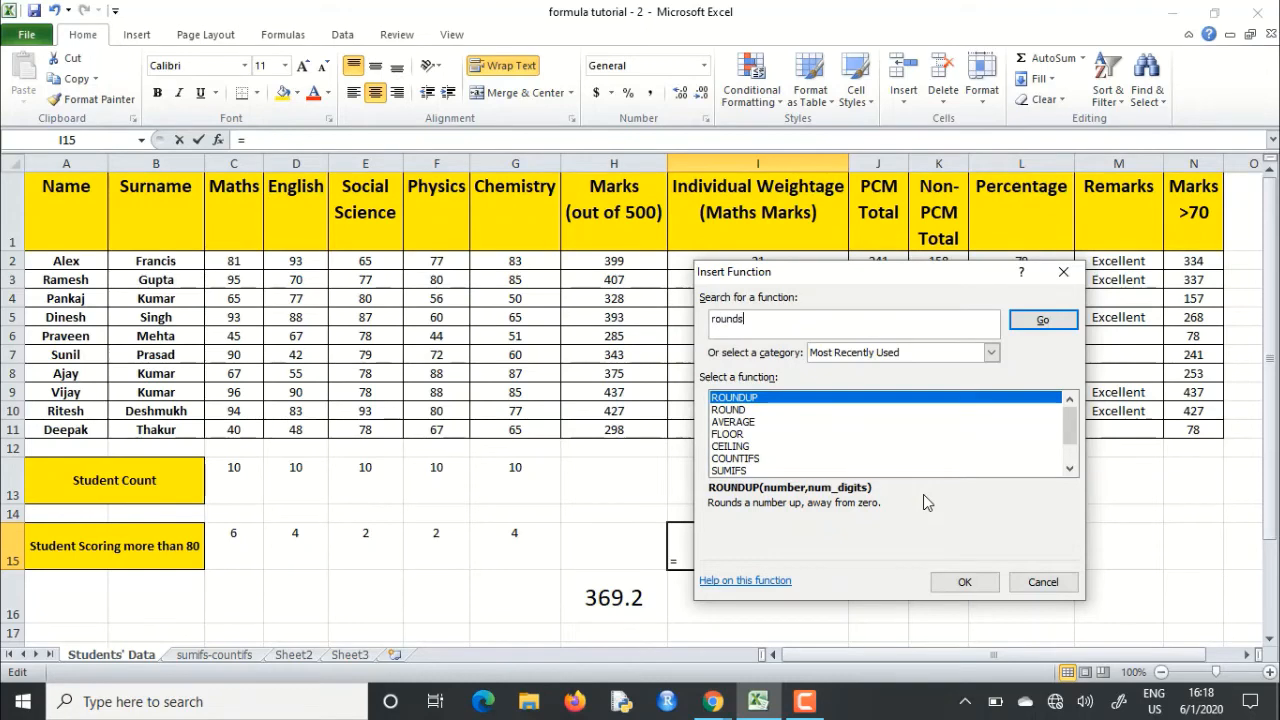
key("BackSpace")
type("dw")
key("BackSpace")
type("own")
key("Return")
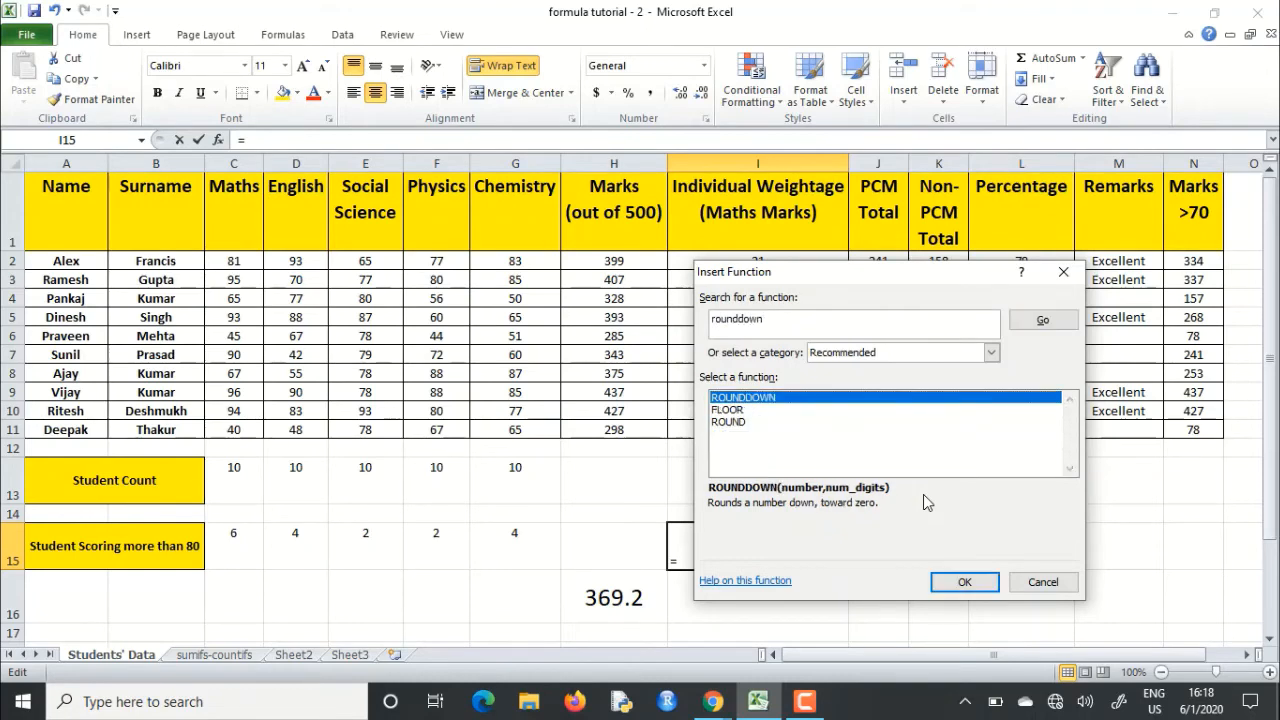
left_click(965, 582)
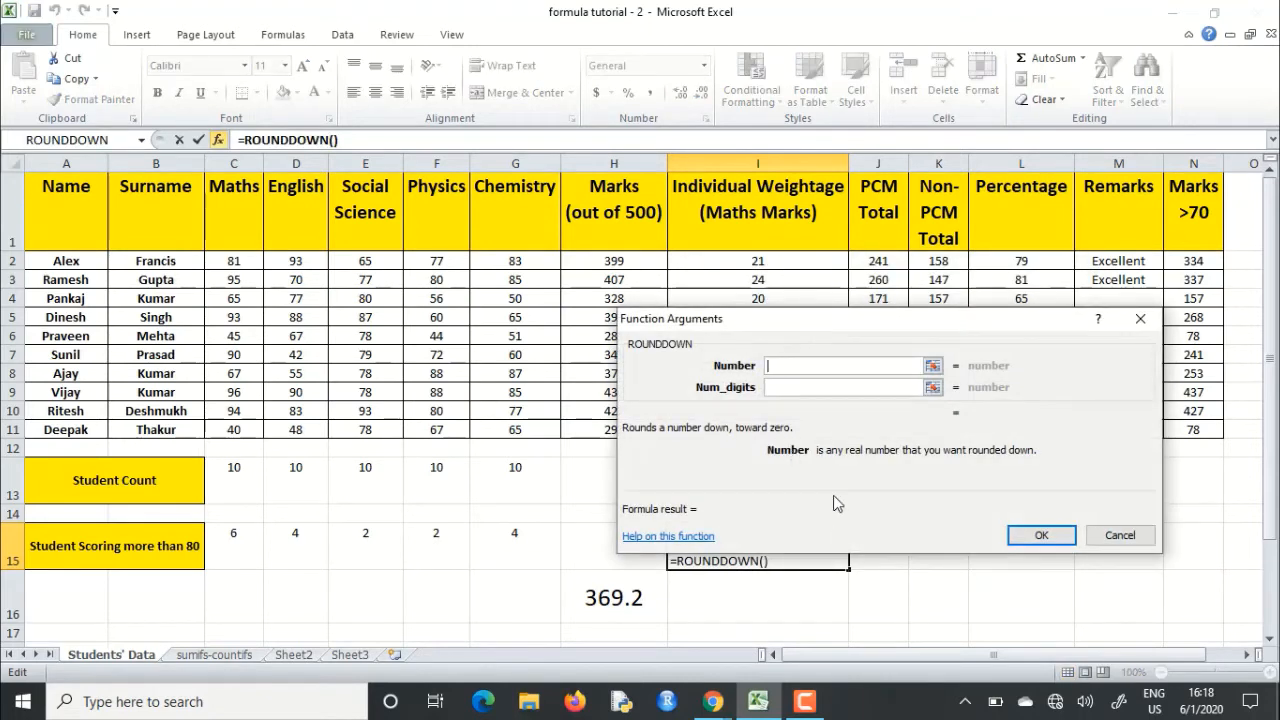
type("65.7")
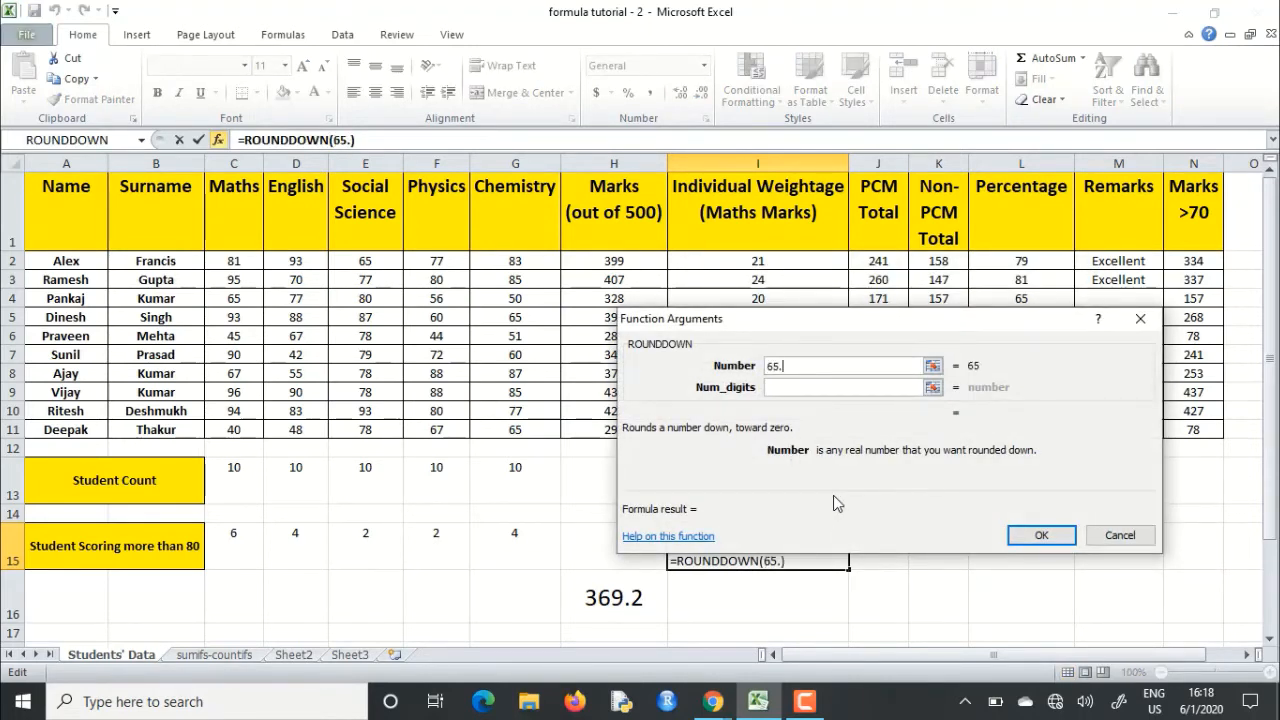
left_click(788, 386)
type("0")
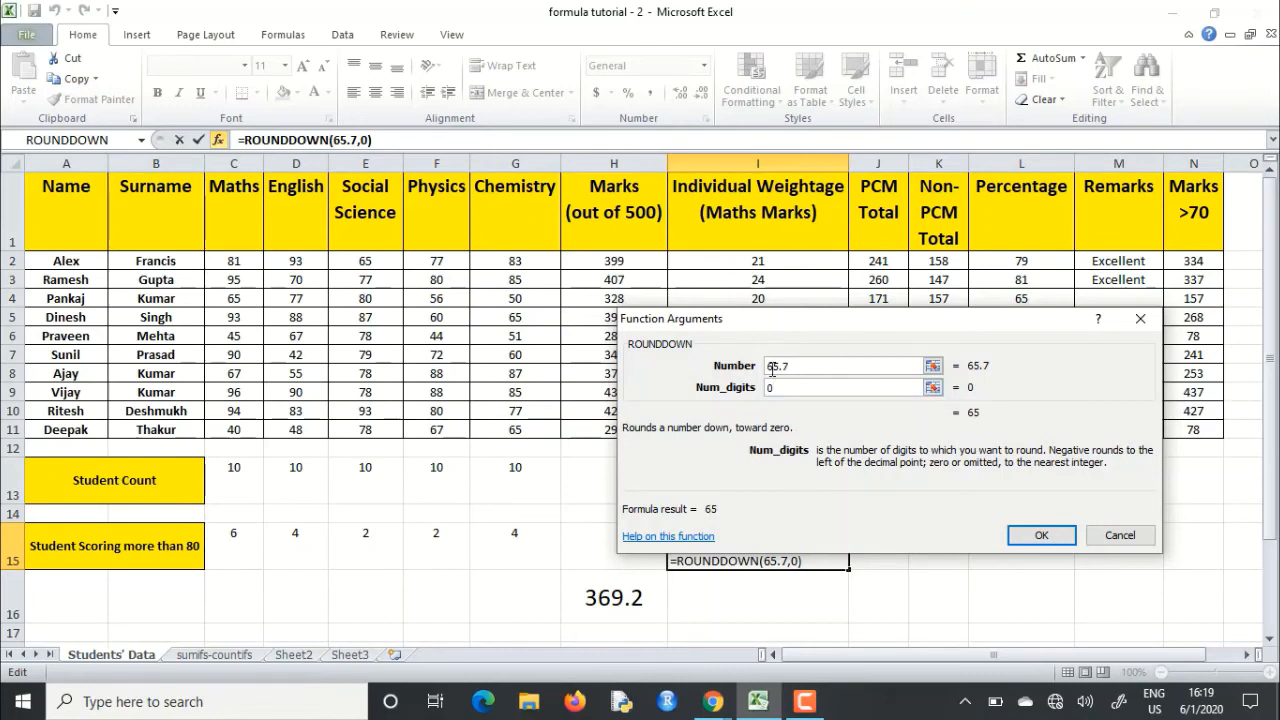
Step: Test ROUNDDOWN of 65.7 with Num_digits -1 and -2, and discard the function from I15
key("BackSpace")
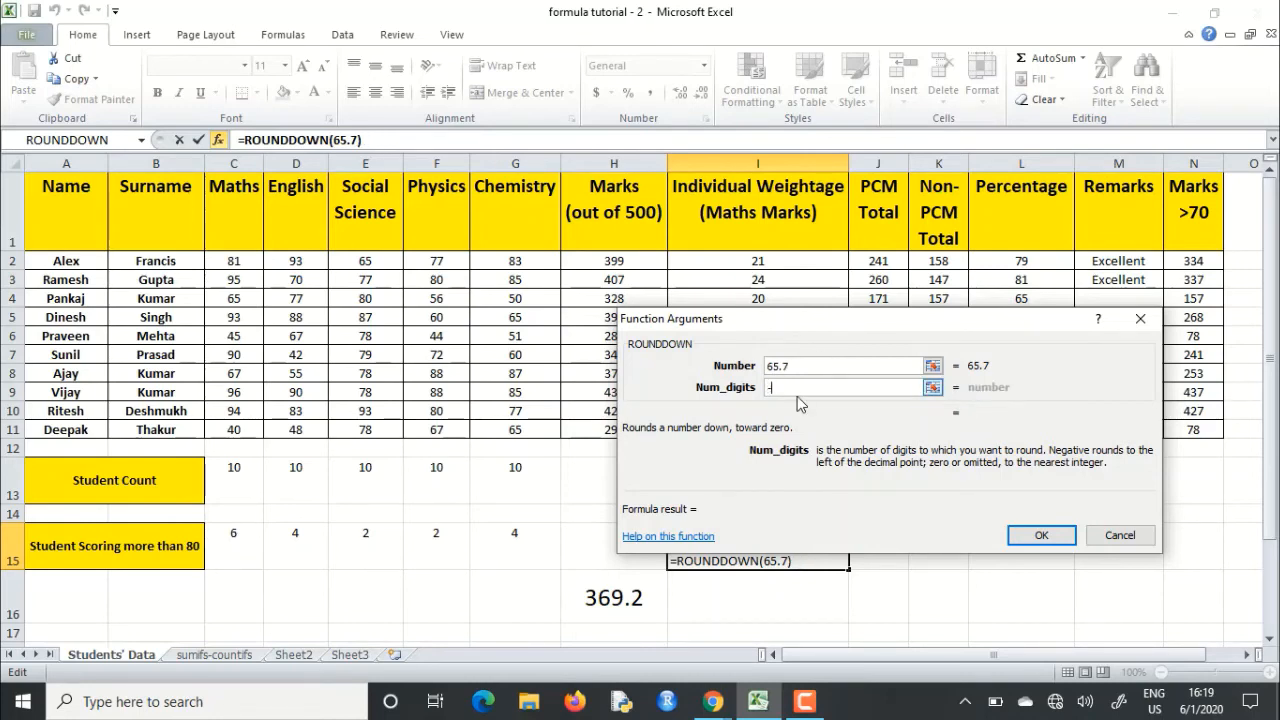
type("-1")
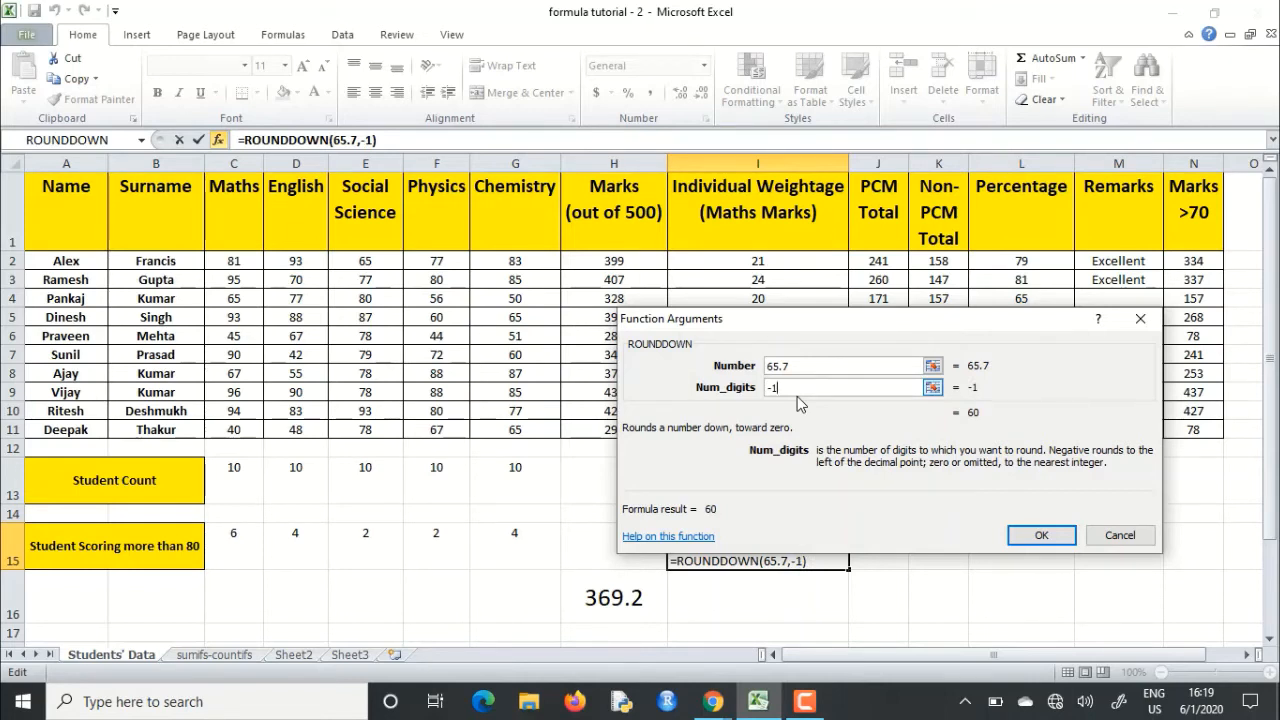
key("BackSpace")
type("2")
left_click(1140, 321)
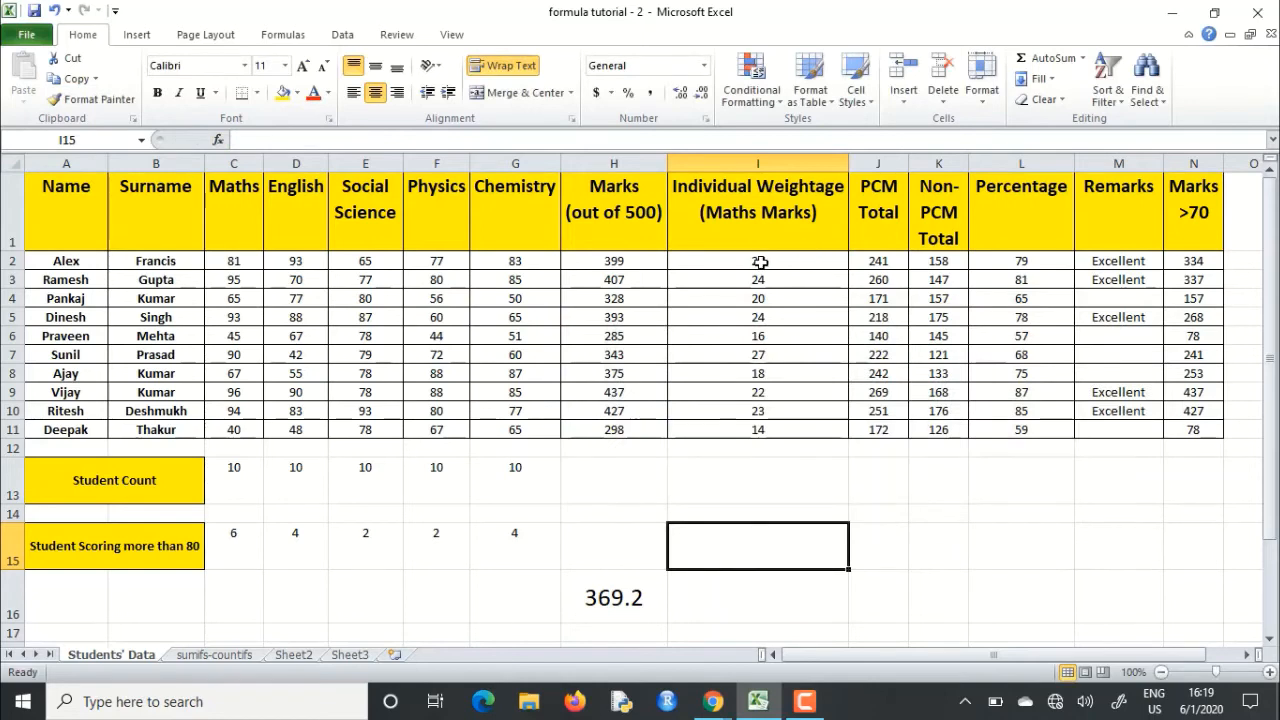
Step: Change the I2 formula to =ROUNDDOWN(C2/H2*100, 0) and fill it down through I11 in the Individual Weightage column
left_click(684, 257)
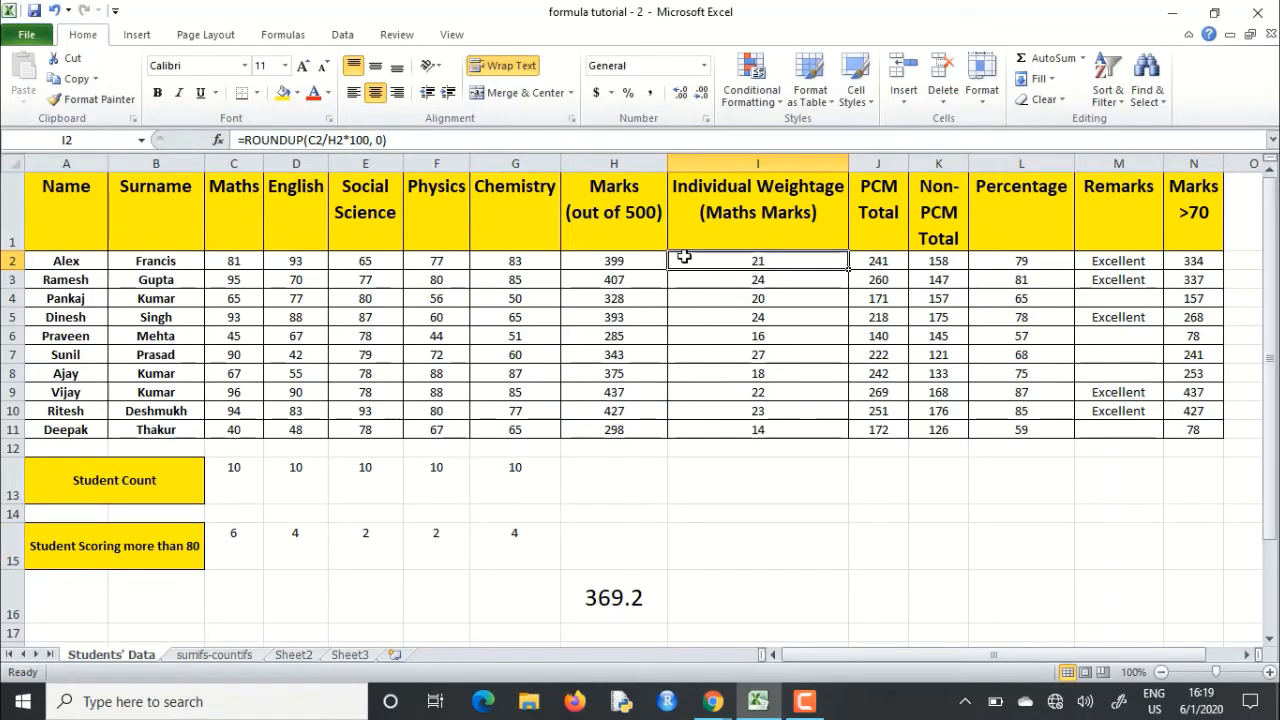
left_click(305, 139)
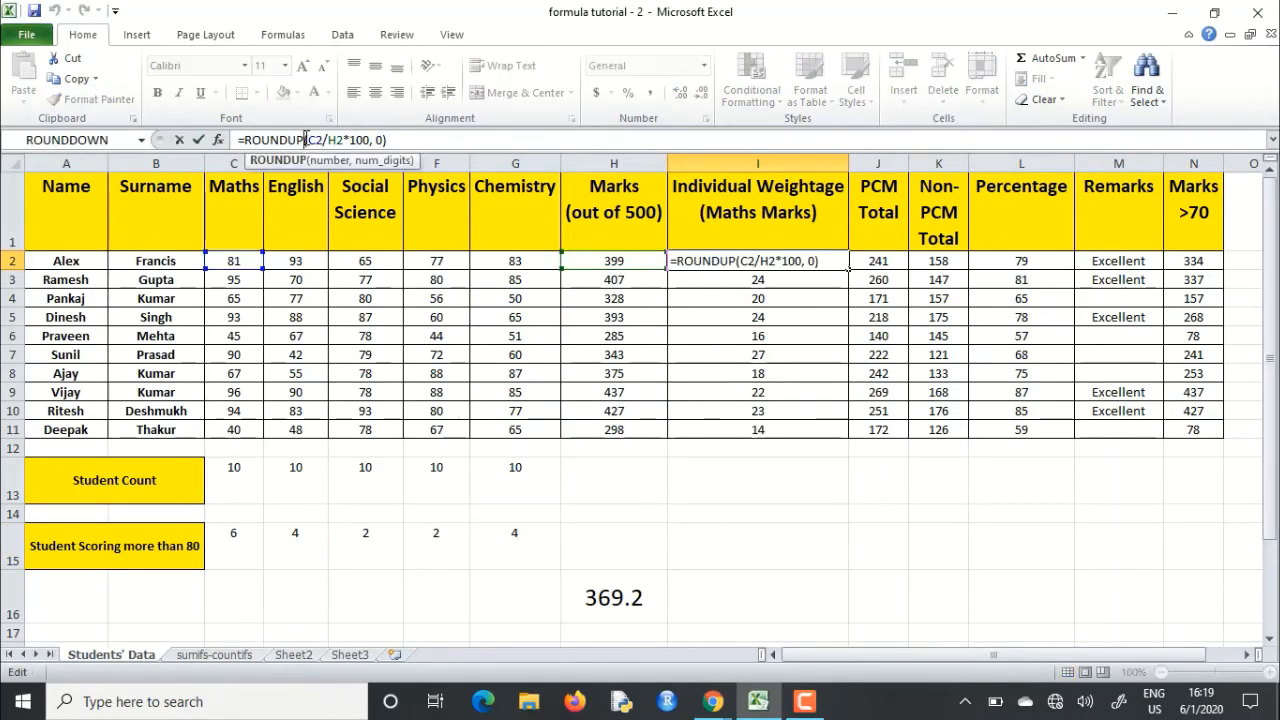
key("BackSpace")
key("BackSpace")
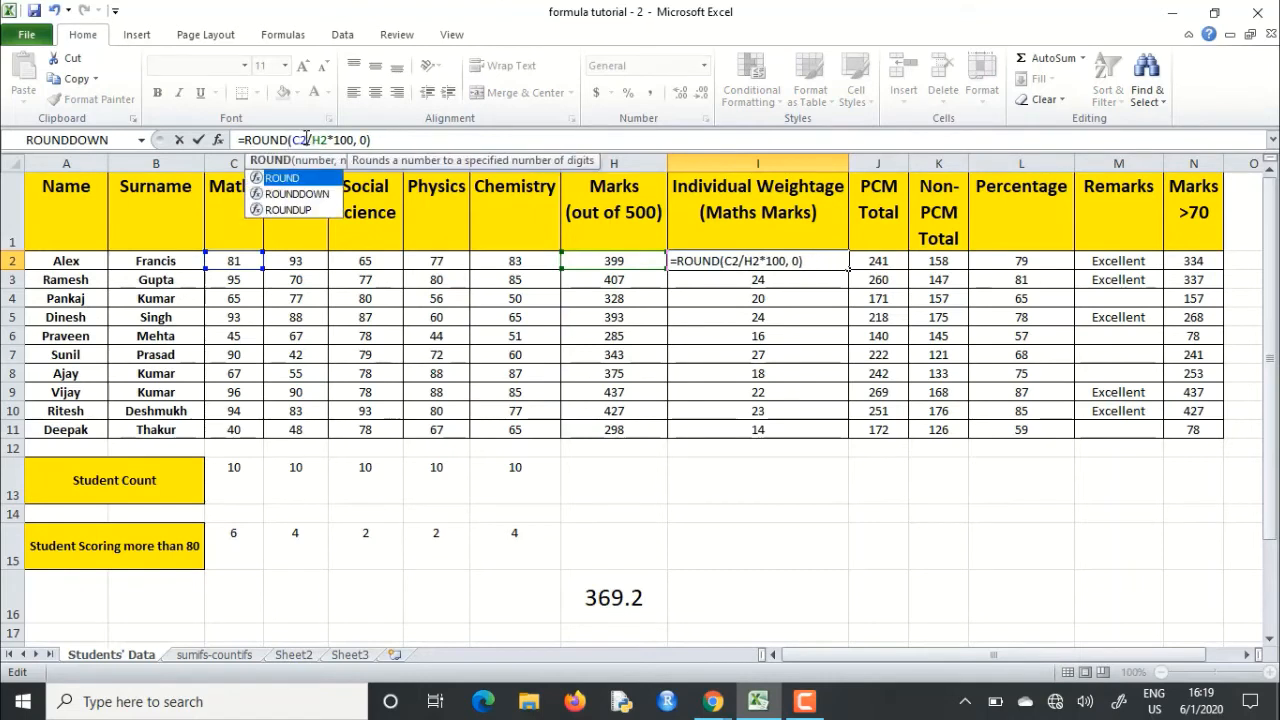
type("down")
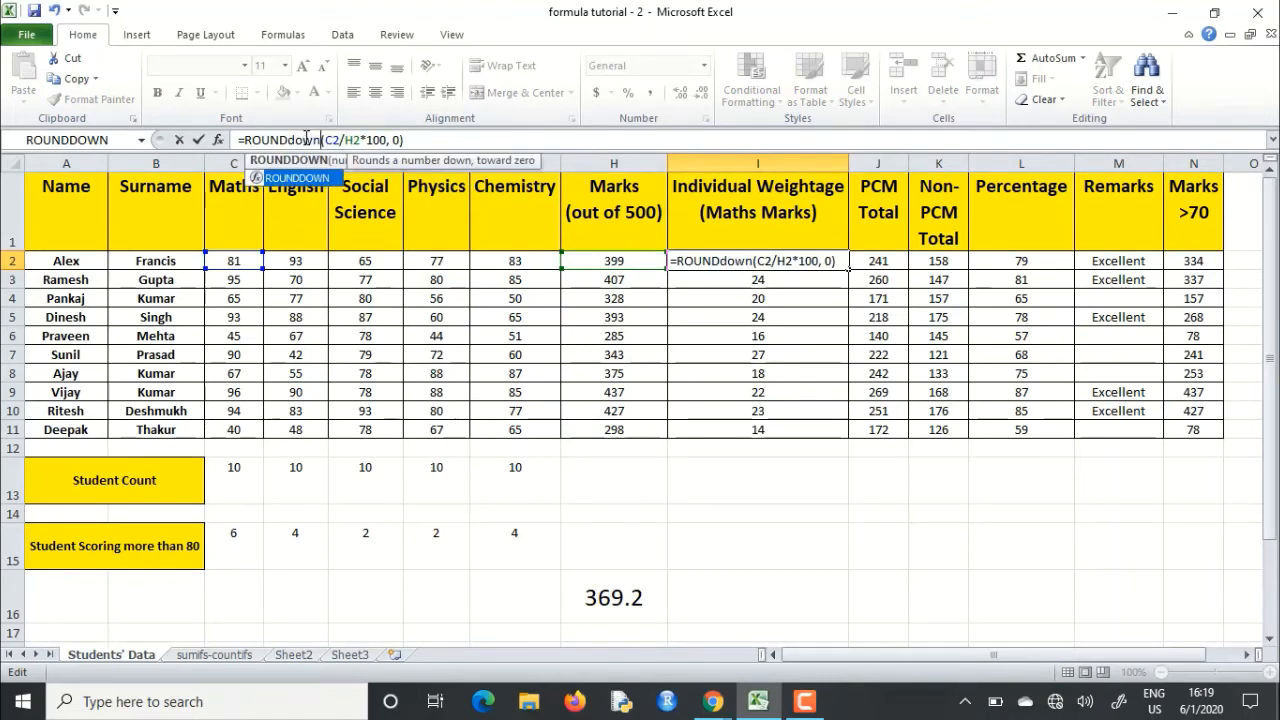
key("Return")
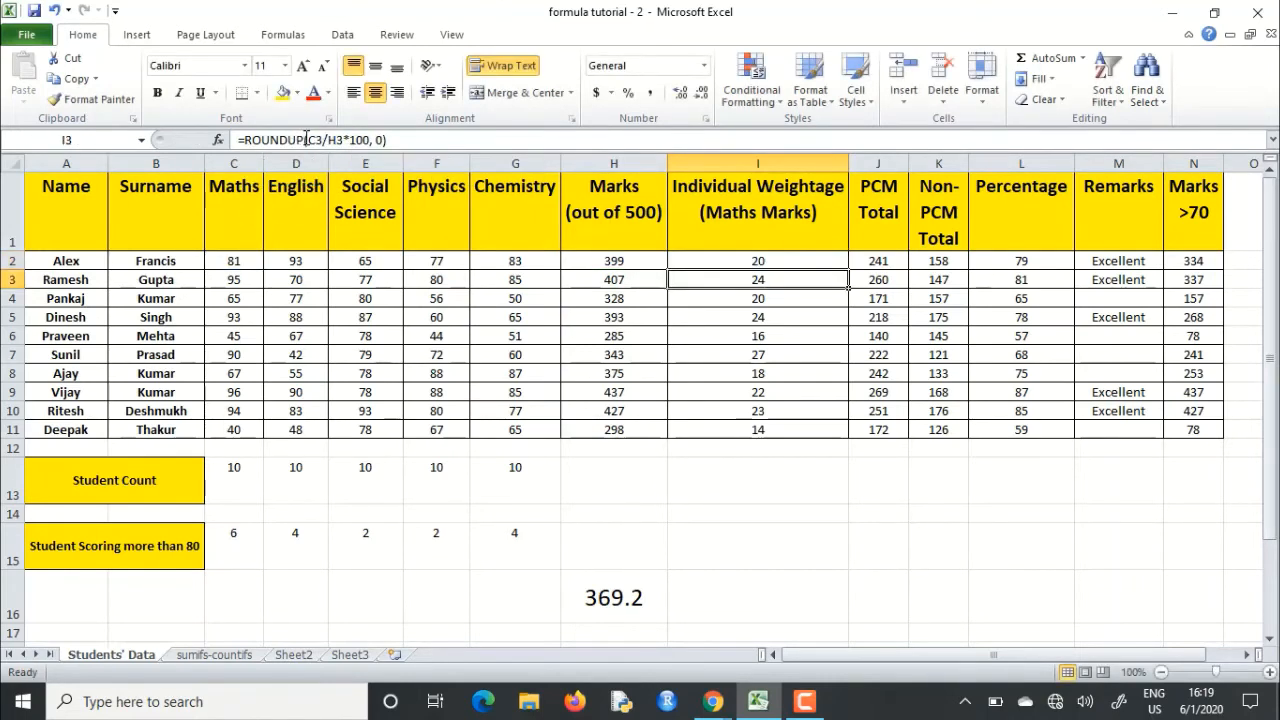
left_click(788, 262)
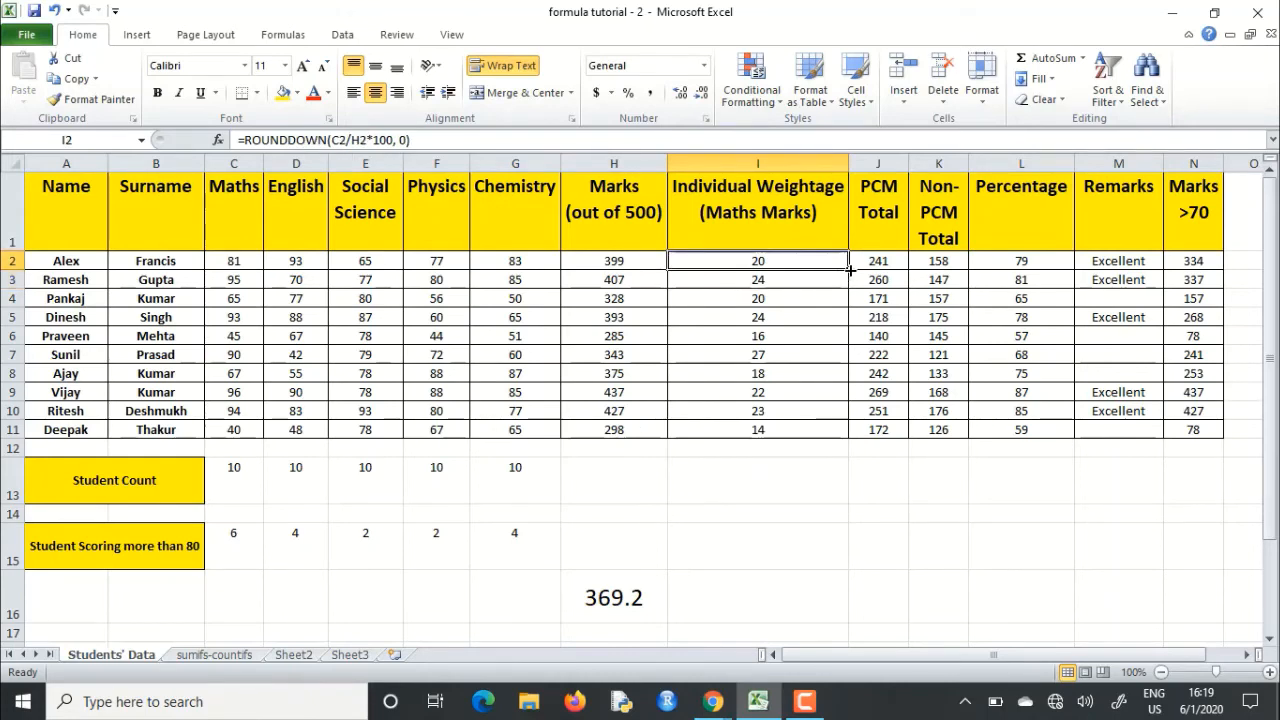
left_click_drag(848, 269, 845, 437)
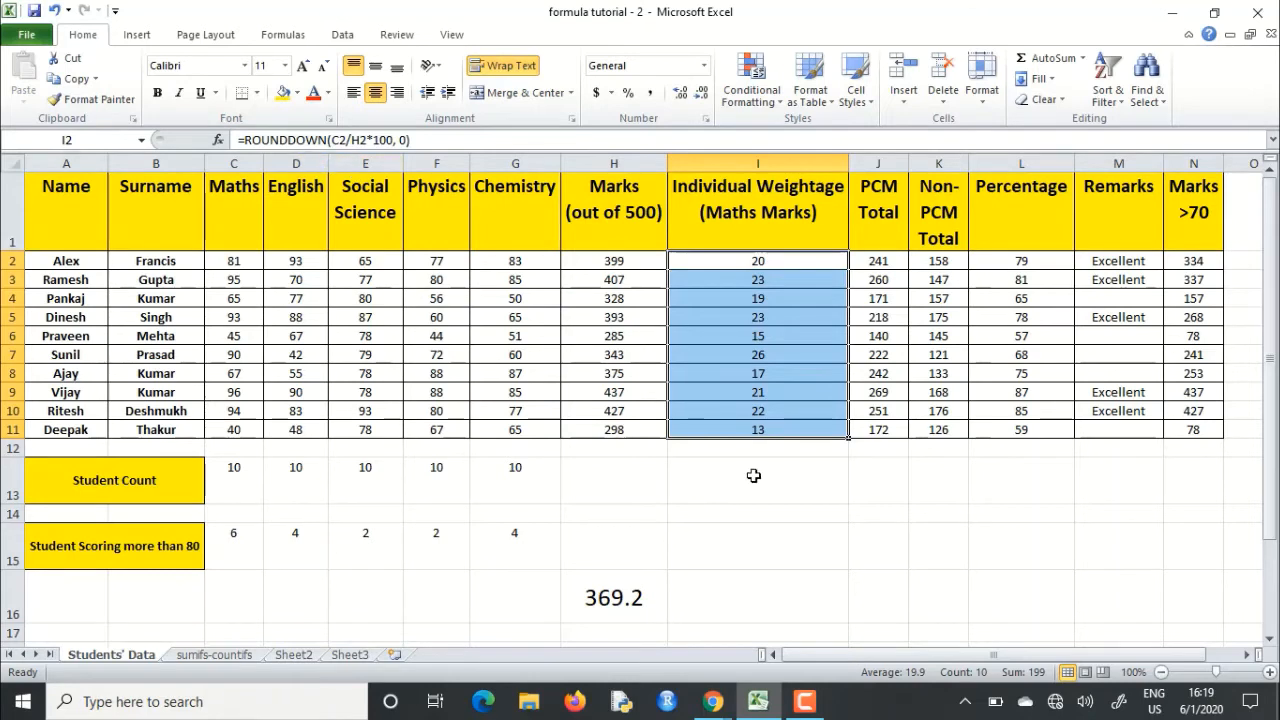
Step: Insert the CEILING function in I14 with Number 34.2 and Significance 1
left_click(791, 513)
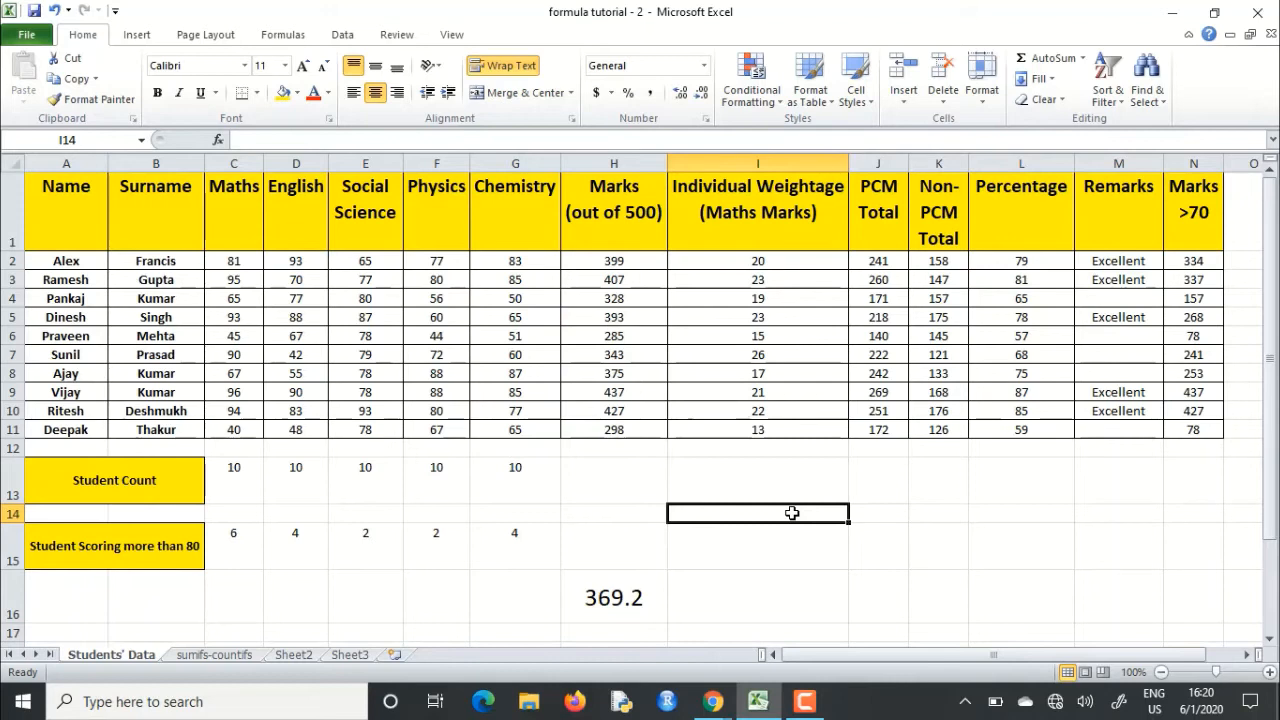
left_click(218, 140)
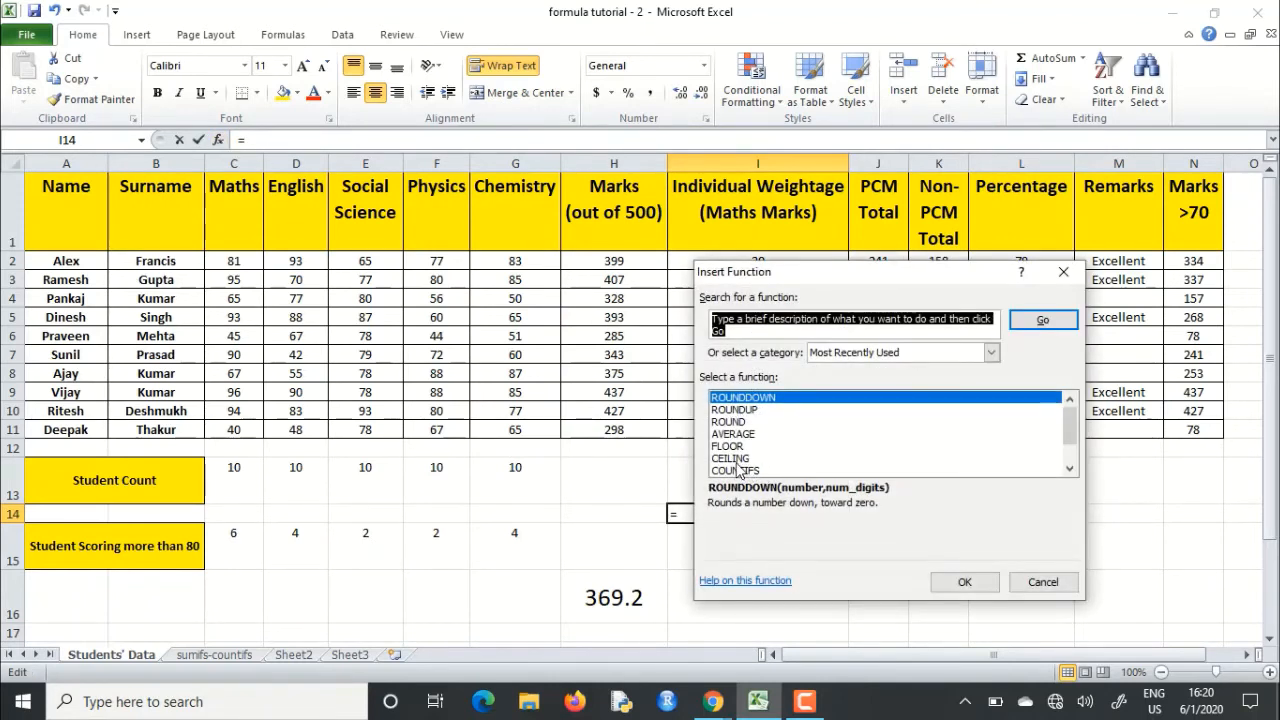
left_click(730, 458)
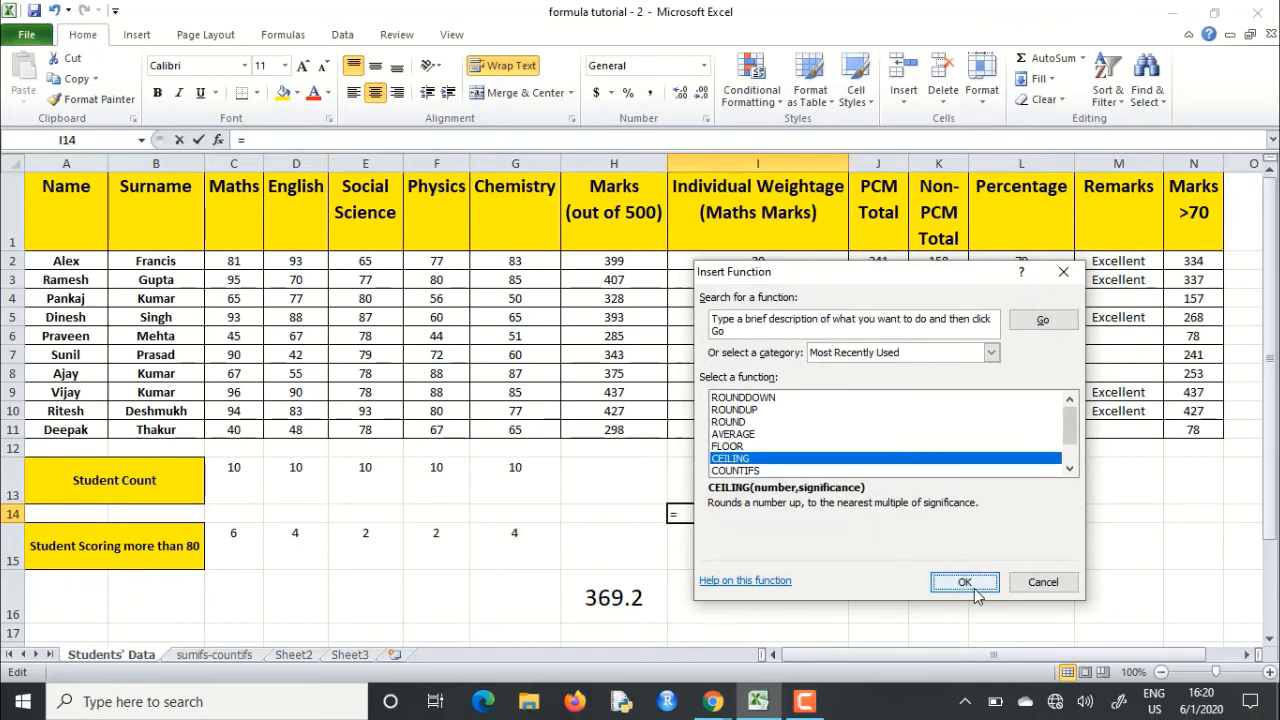
left_click(968, 584)
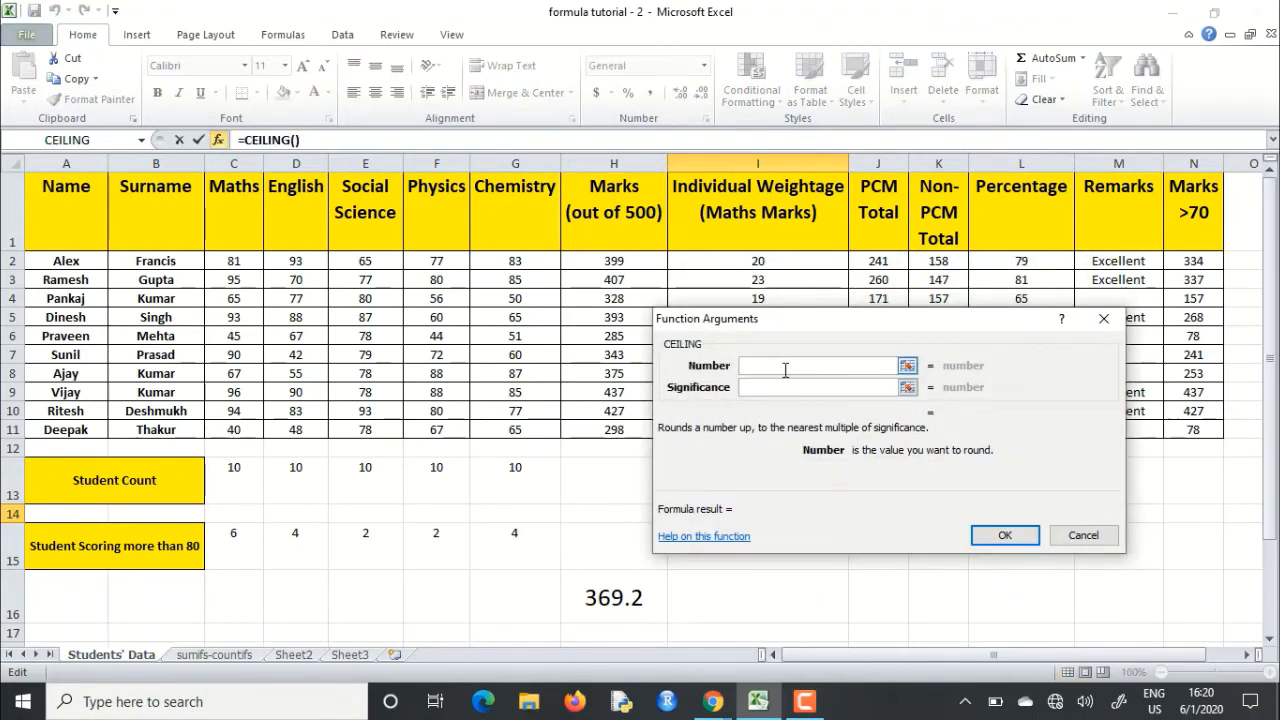
type("34.2")
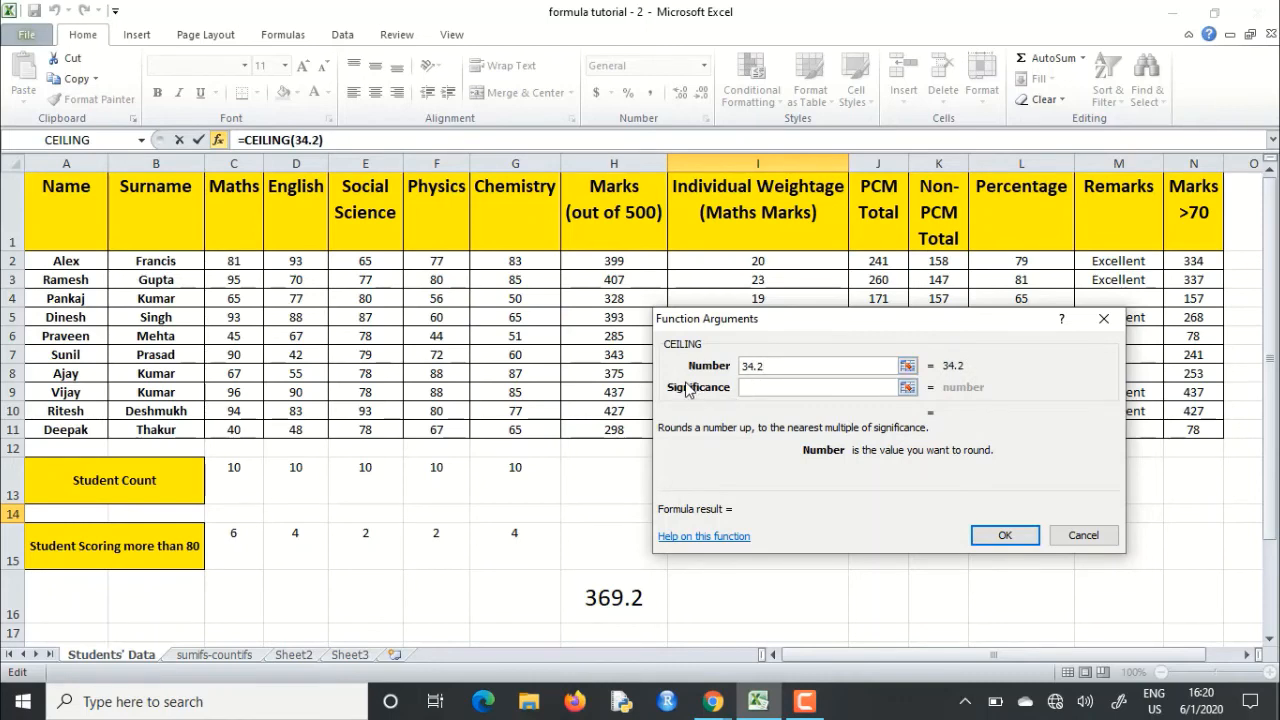
left_click(770, 394)
type("1")
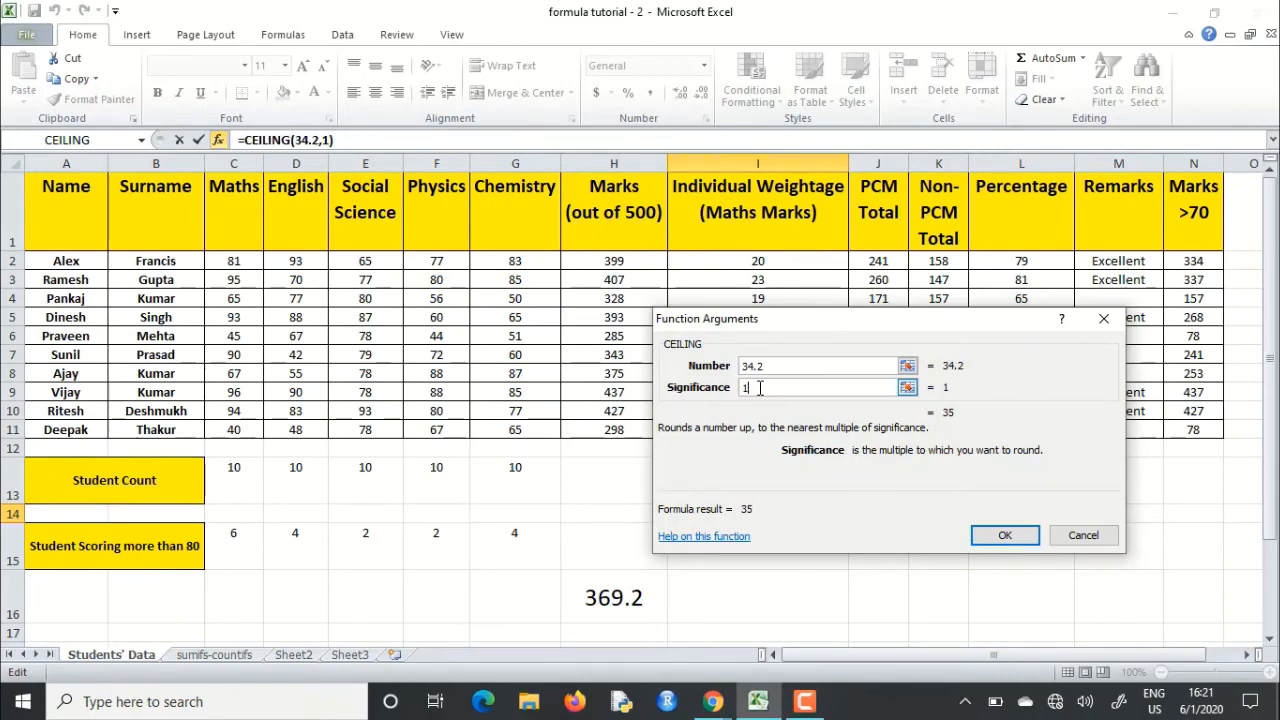
Step: Test CEILING of 34.2 by switching Significance between 2, 1 and 3, and discard the function from I14
key("BackSpace")
type("2")
left_click(757, 386)
key("BackSpace")
type("1")
key("BackSpace")
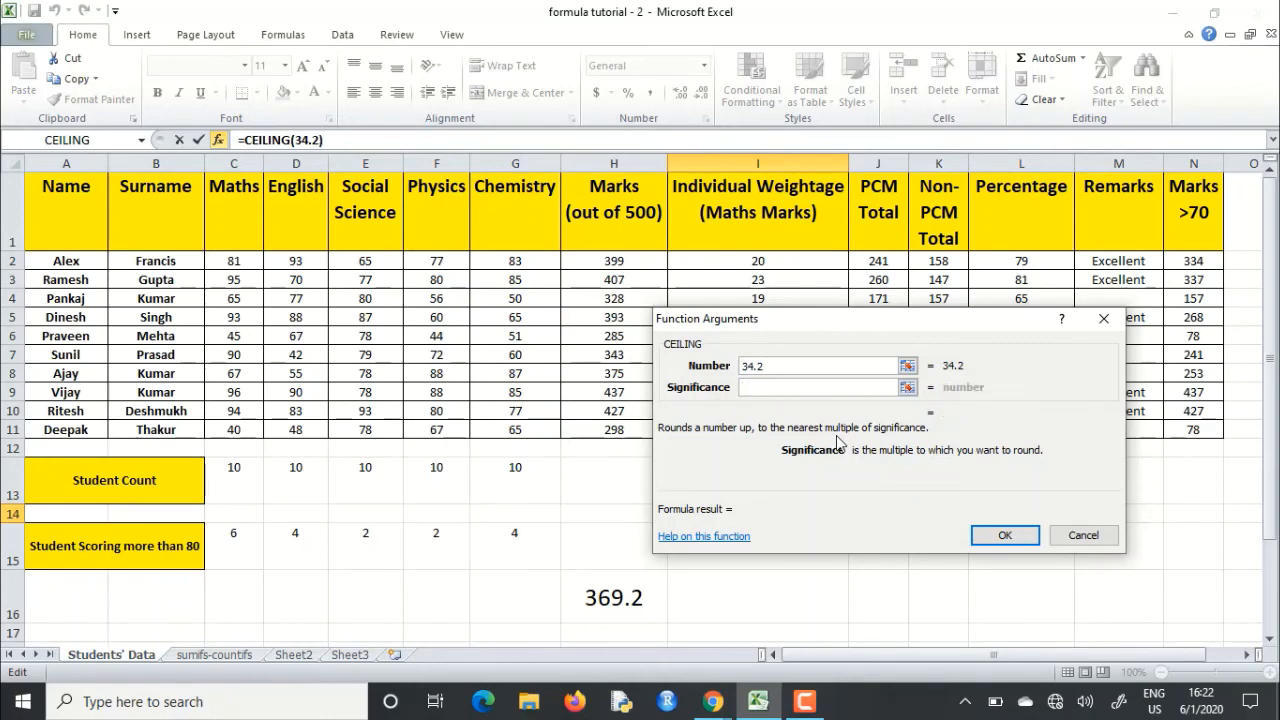
type("2")
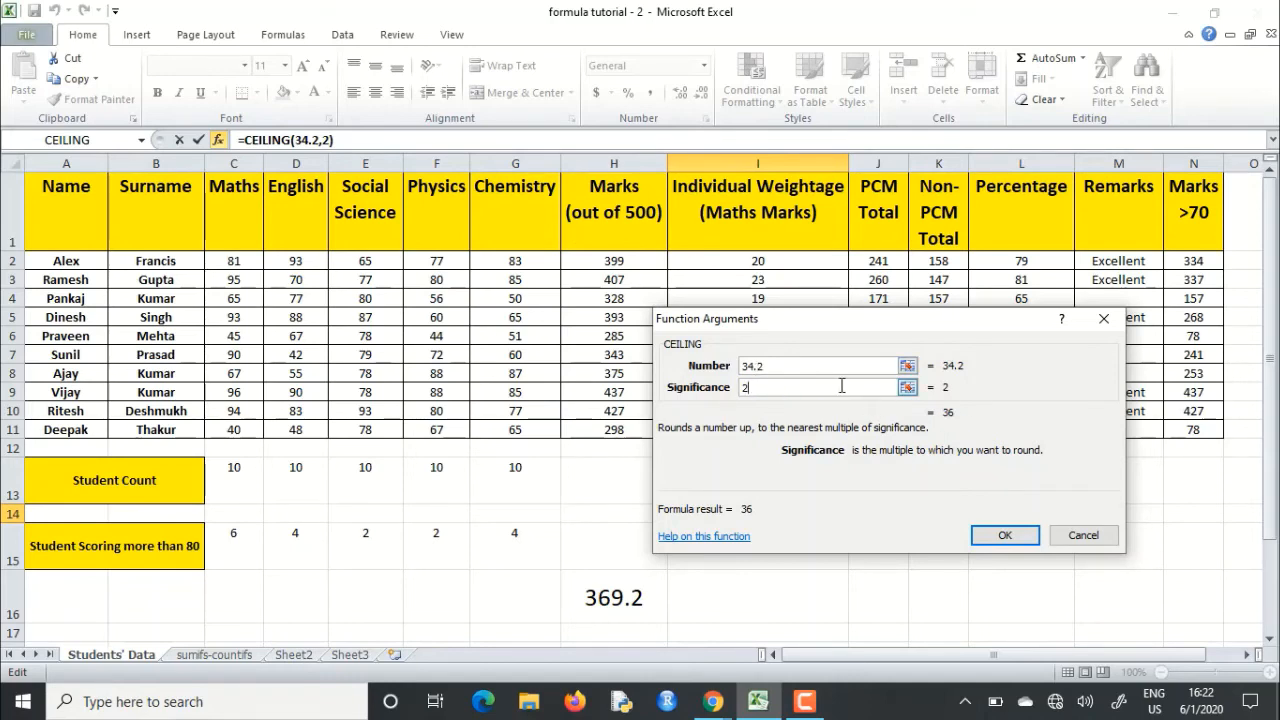
key("BackSpace")
type("3")
left_click(1113, 329)
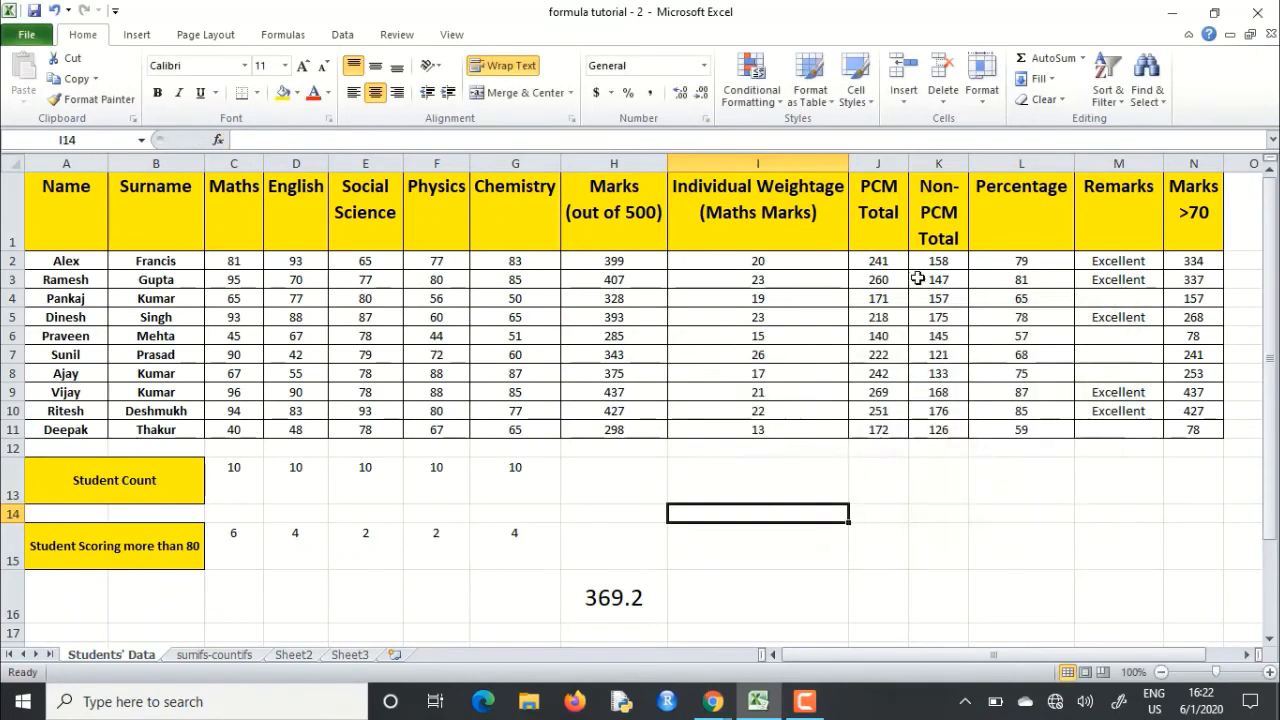
Step: Change the I2 formula to =CEILING(C2/H2*100, 1) and fill it down through I11 in the Individual Weightage column
left_click(756, 261)
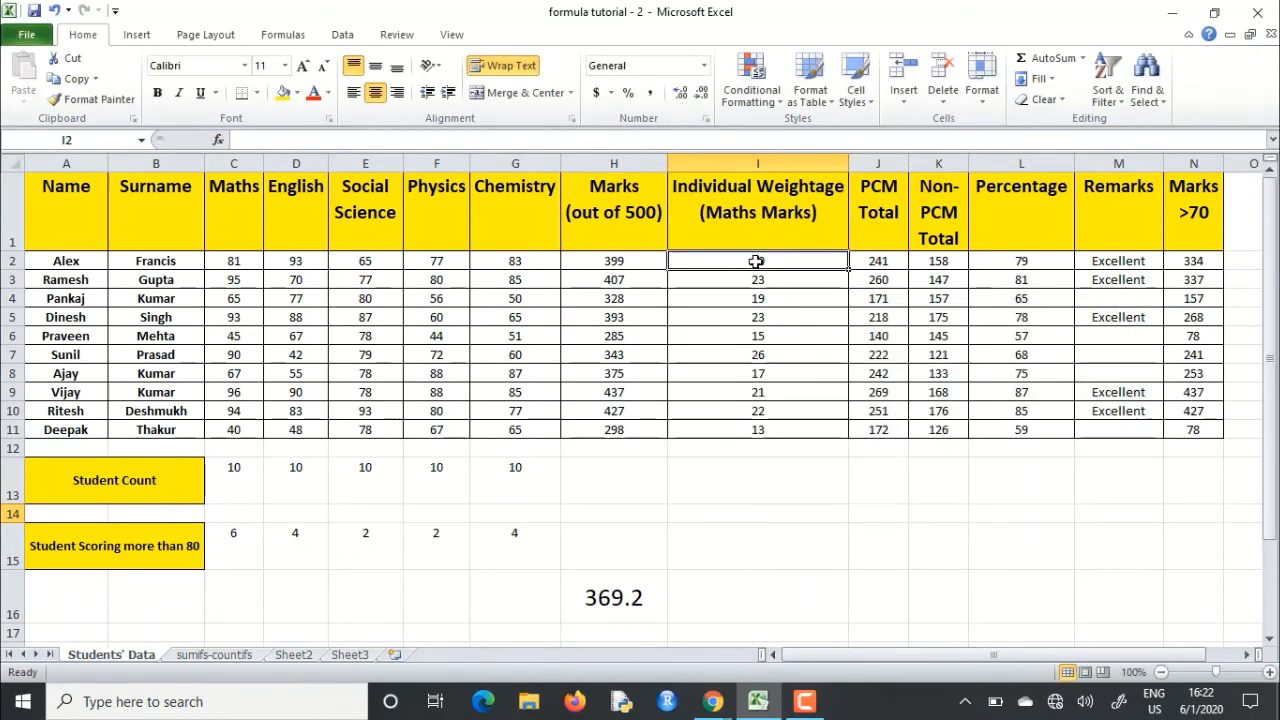
left_click(327, 142)
key("BackSpace")
key("BackSpace")
key("BackSpace")
key("BackSpace")
key("BackSpace")
key("BackSpace")
key("BackSpace")
key("BackSpace")
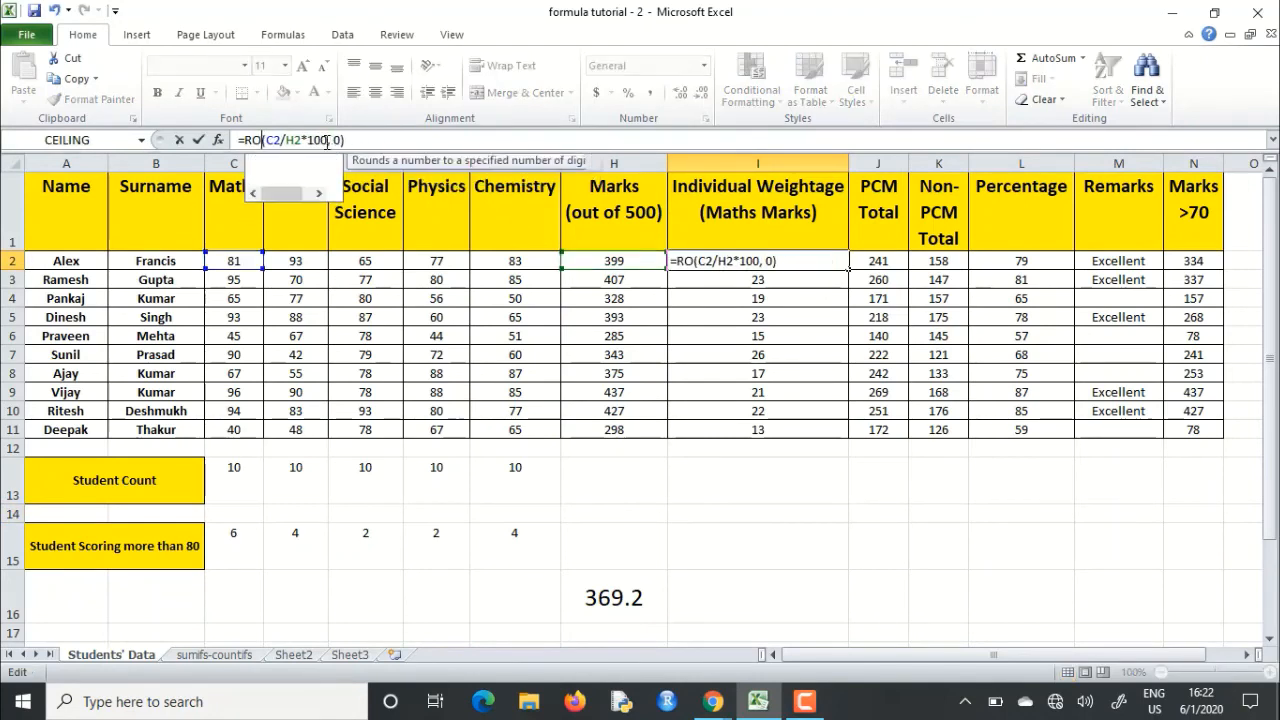
key("BackSpace")
type("ceiling")
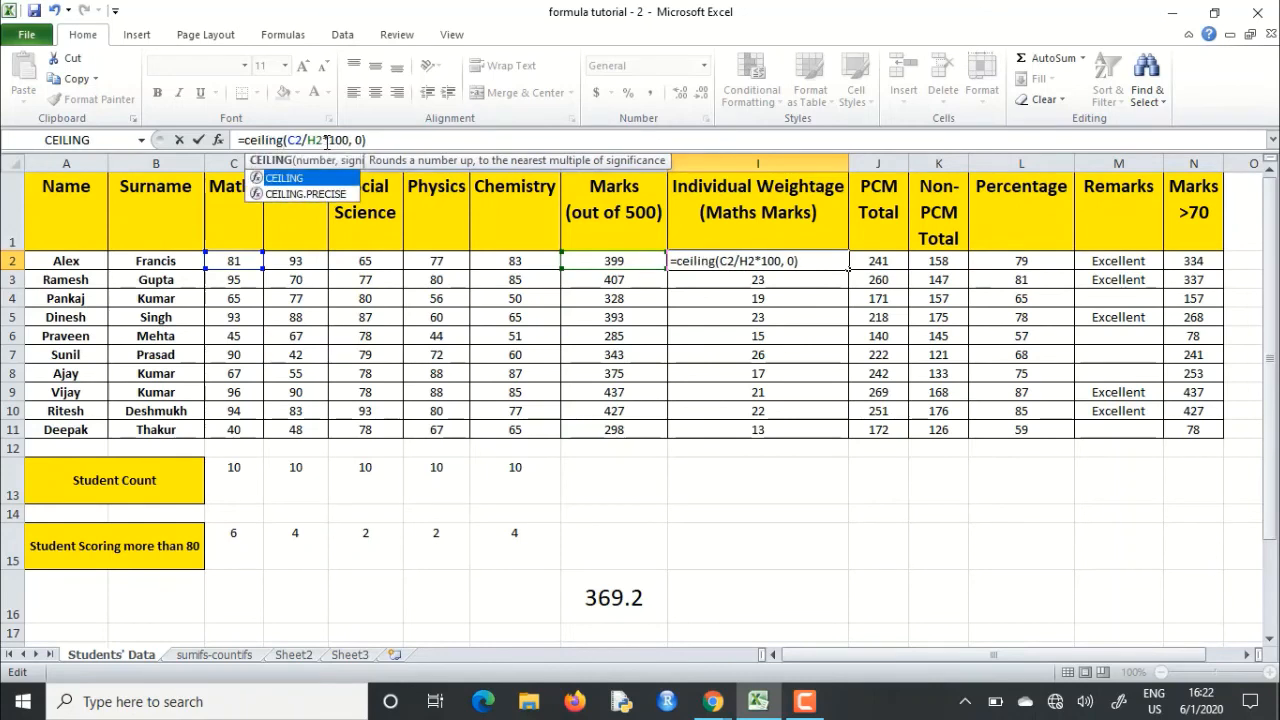
key("Right")
key("Right")
key("Right")
key("Right")
key("Right")
key("Right")
key("Right")
key("Right")
key("Right")
key("Right")
key("Right")
key("Right")
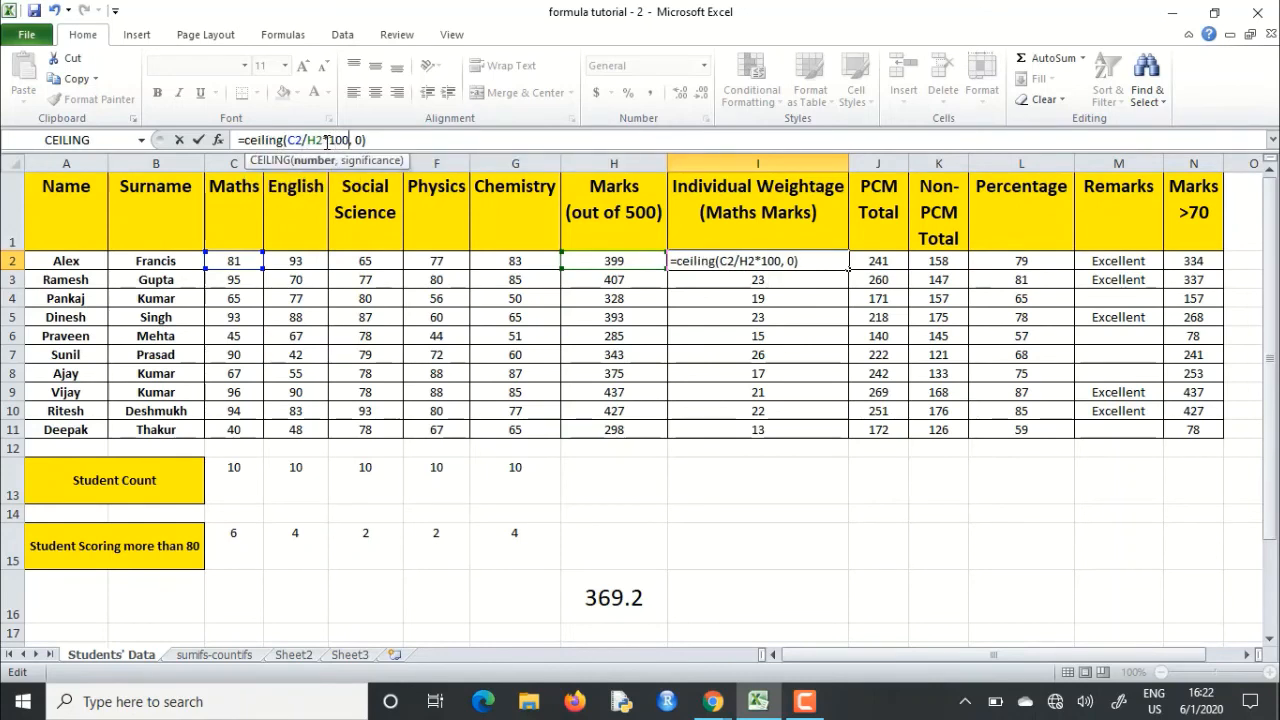
key("Delete")
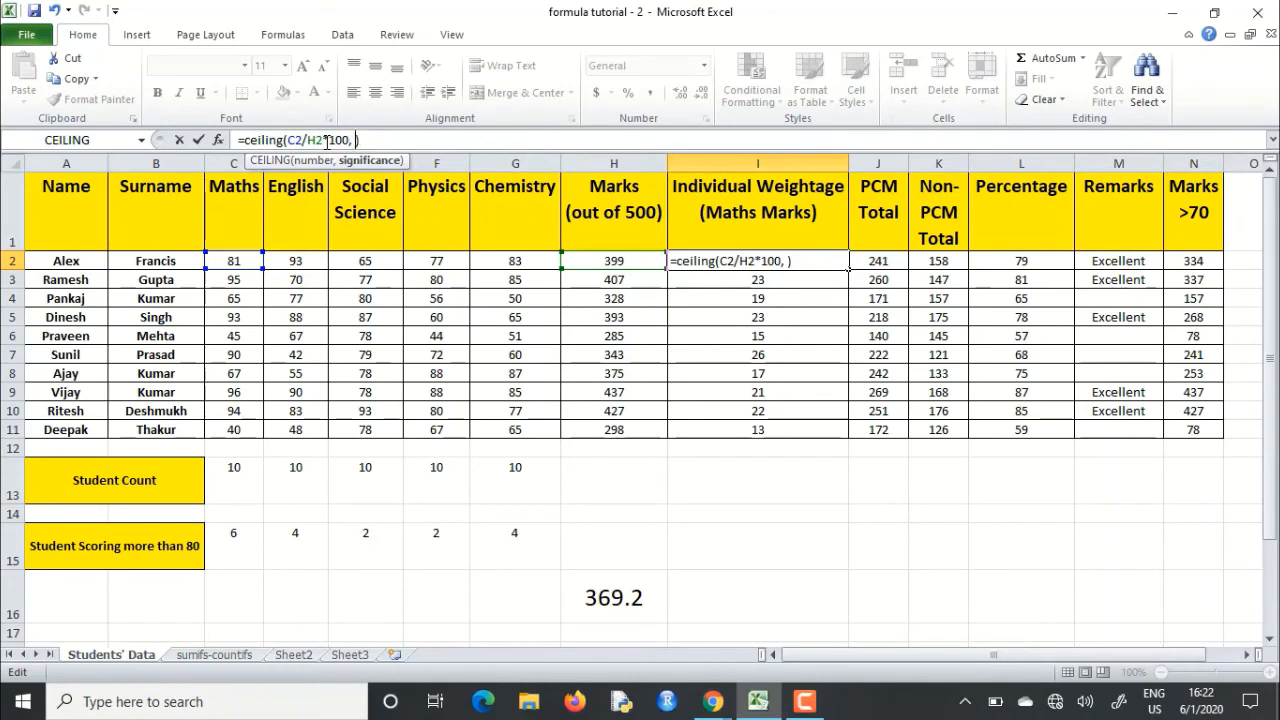
type("1")
key("Return")
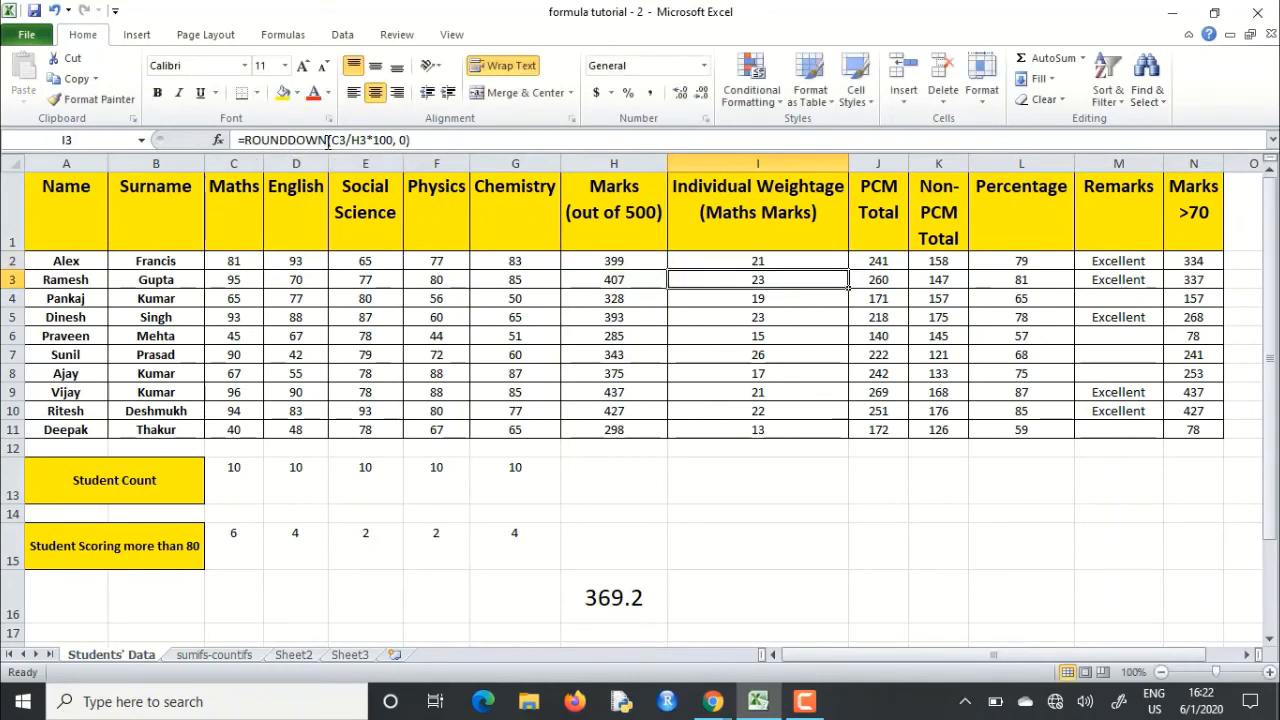
left_click(806, 262)
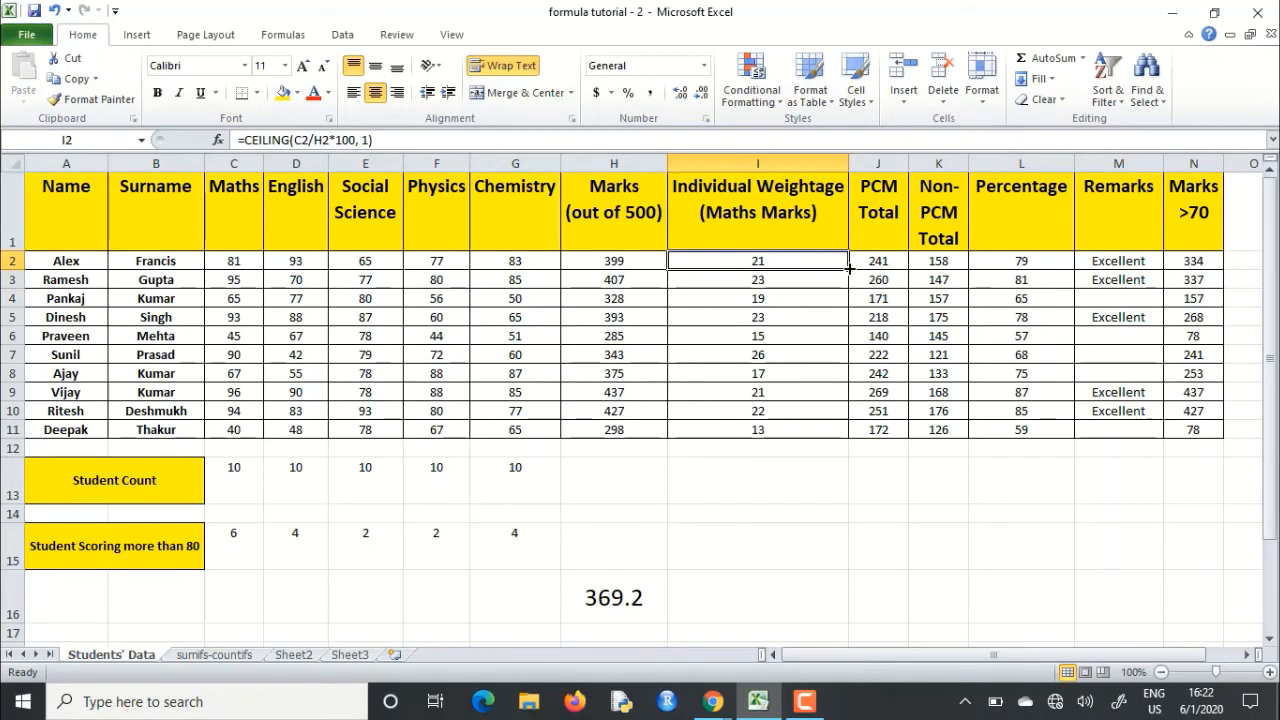
left_click_drag(849, 268, 839, 432)
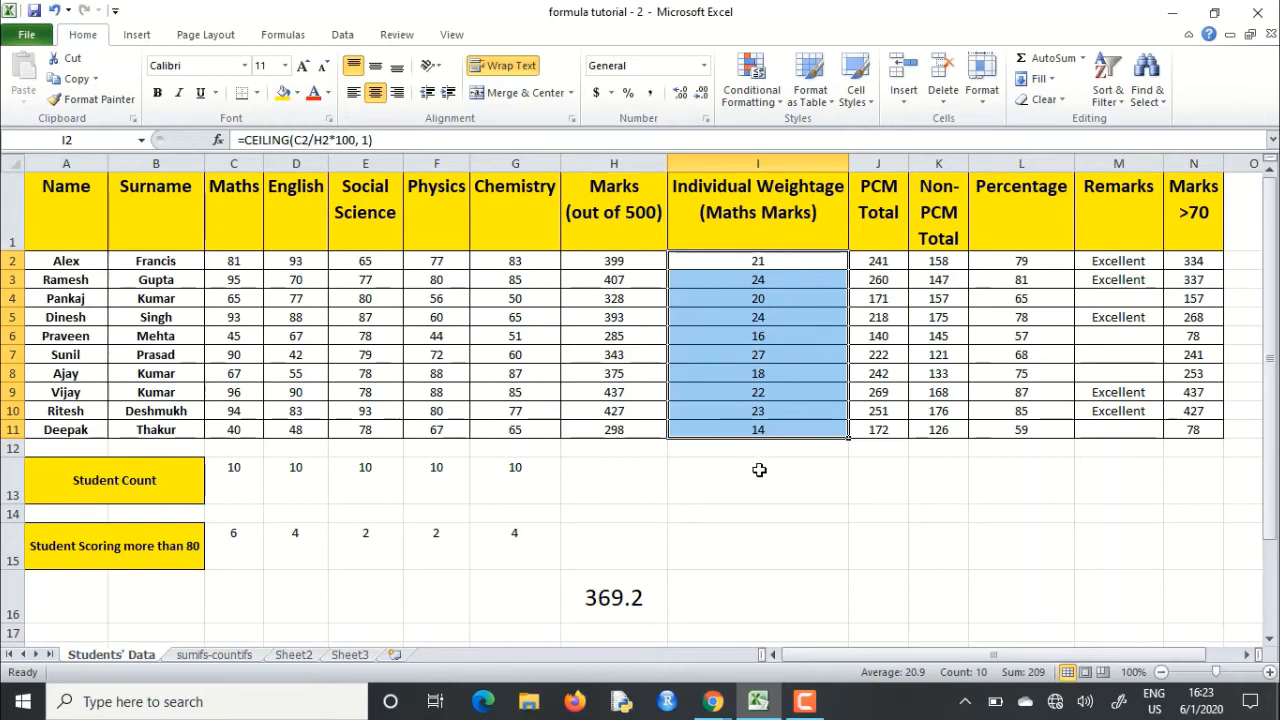
Step: Insert the FLOOR function in I15 with Number 32.4 and Significance 1
left_click(705, 546)
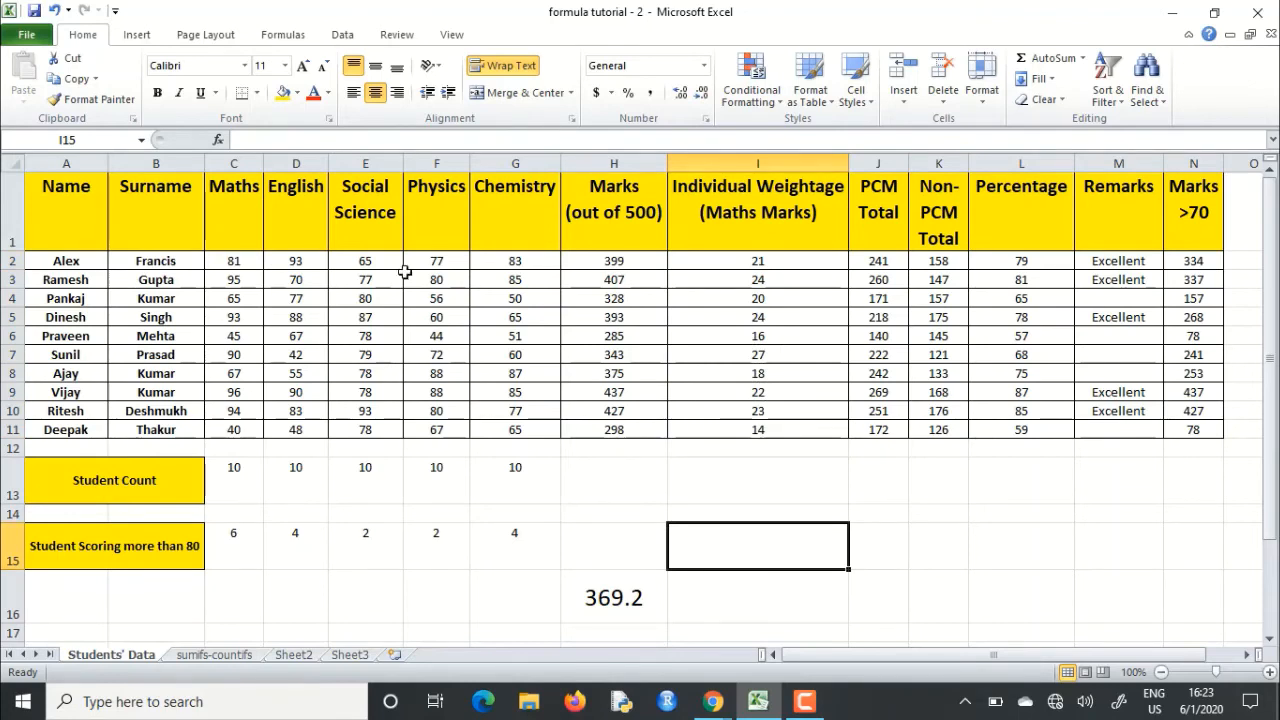
left_click(219, 140)
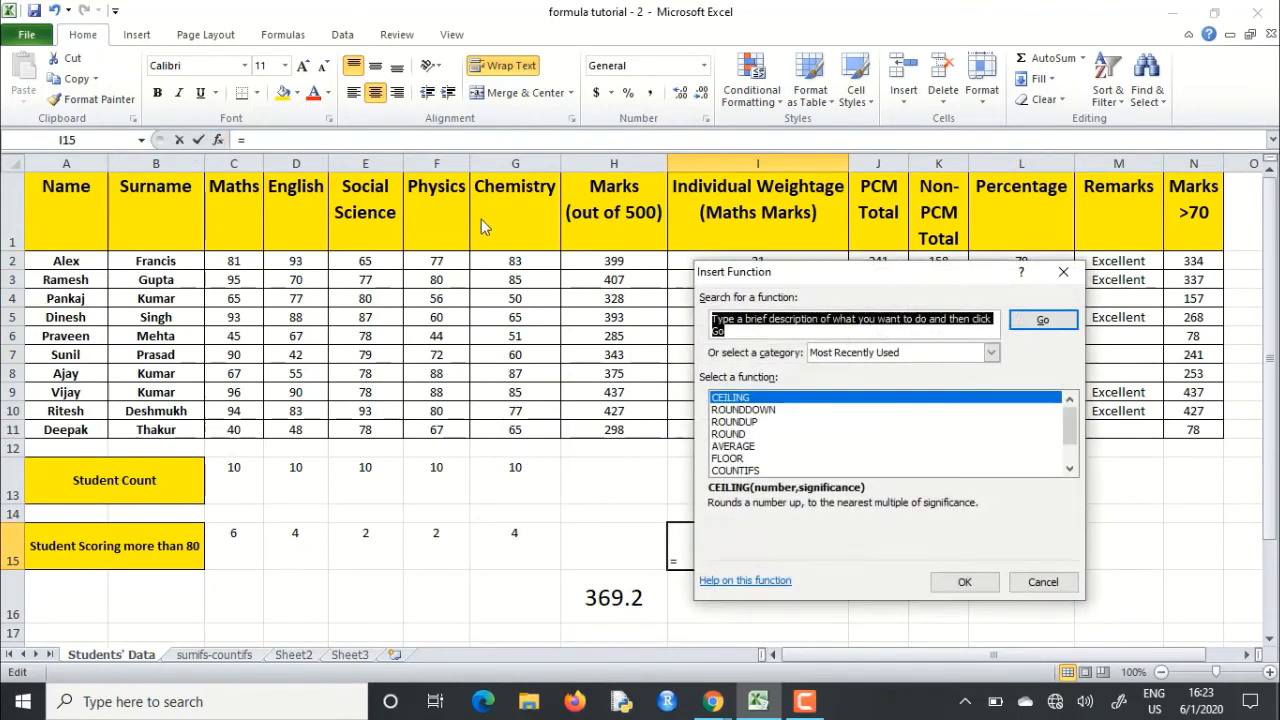
left_click(745, 459)
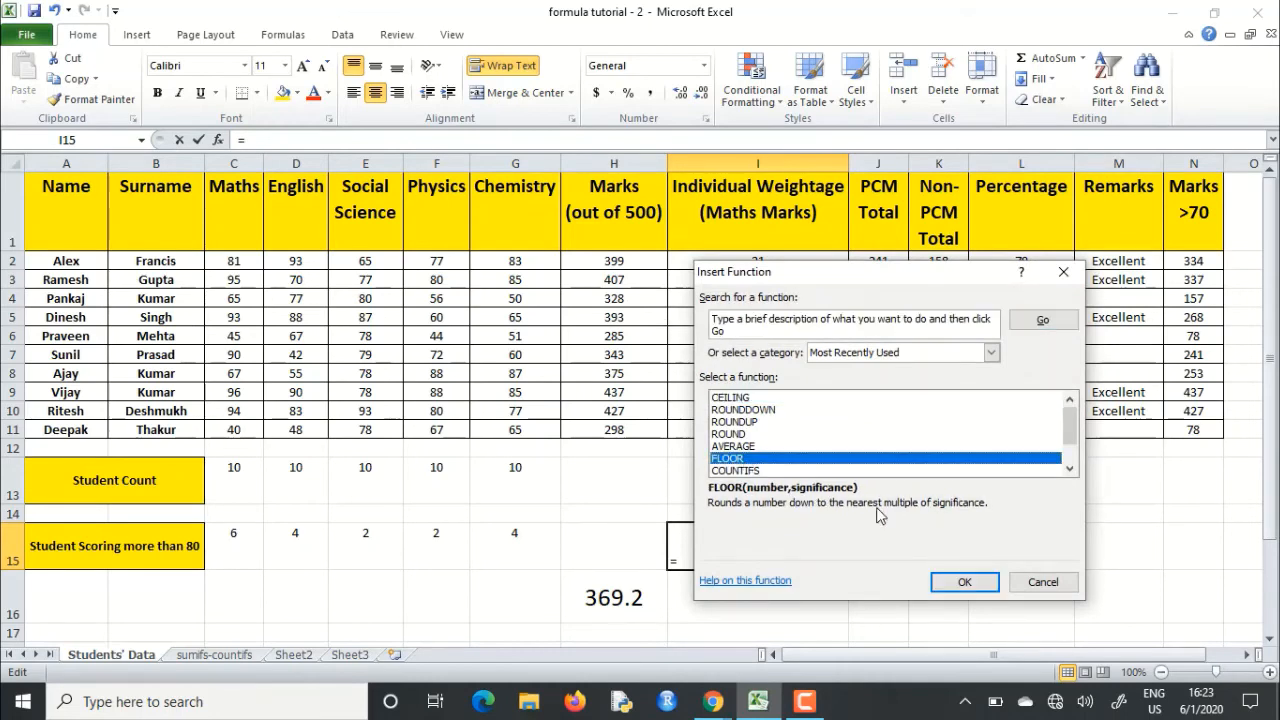
left_click(965, 582)
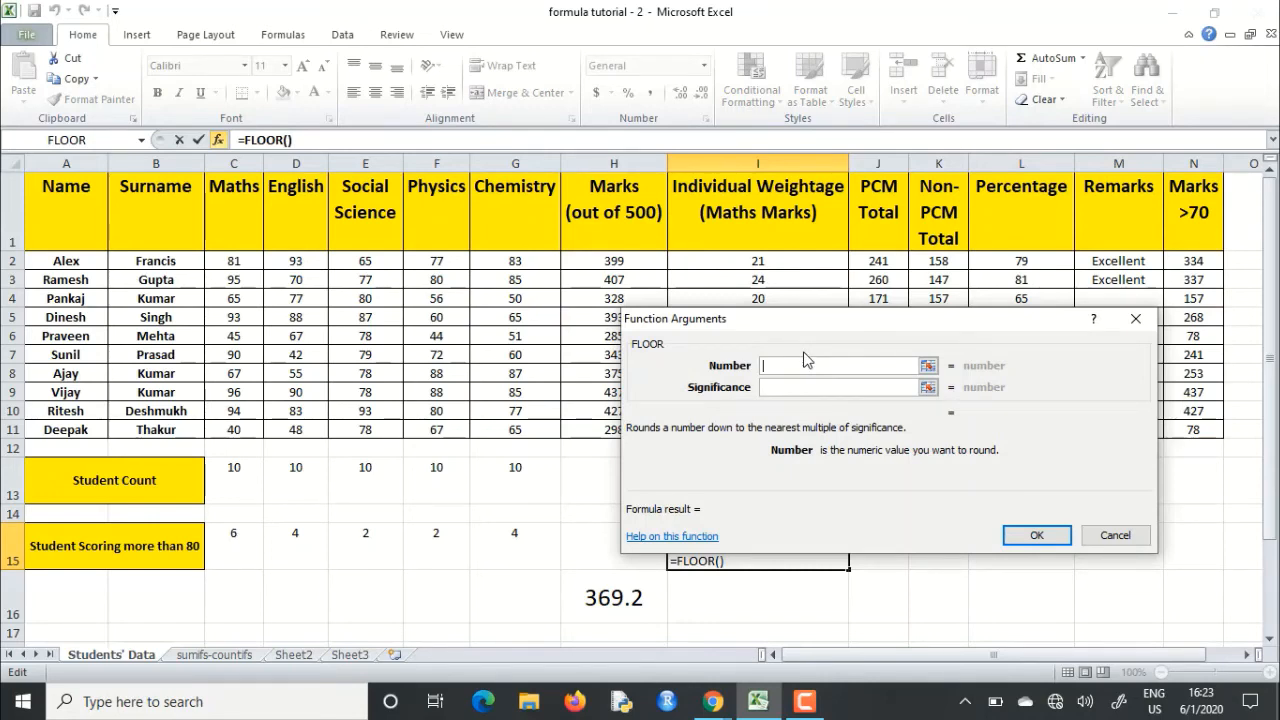
type("32.4")
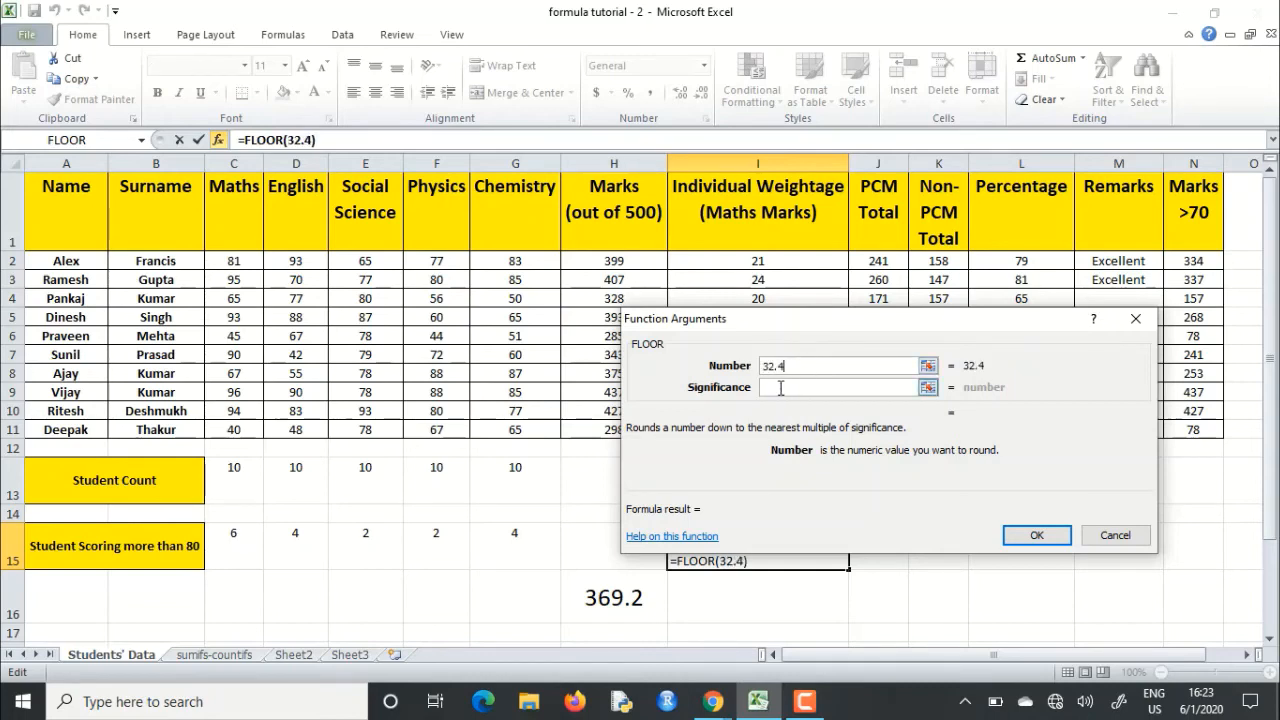
left_click(780, 388)
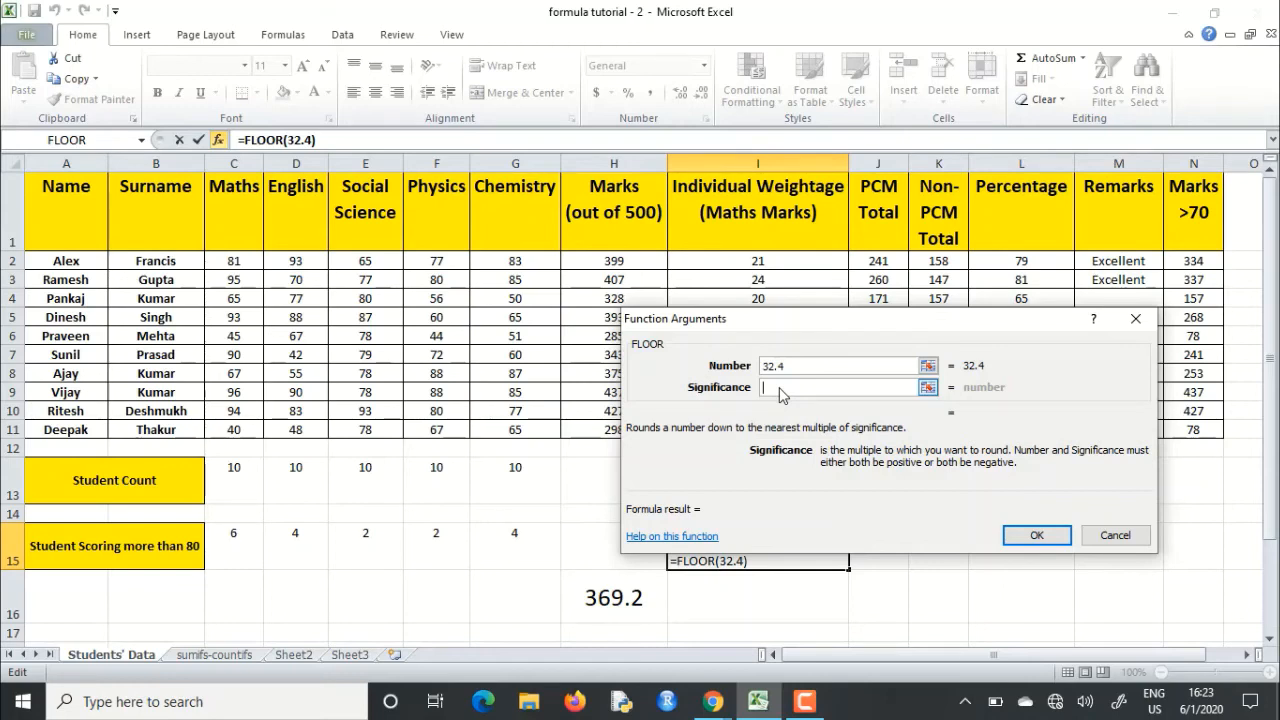
type("1")
Step: Test FLOOR of 32.4 with Significance 2 and 3, and discard the function from I15
key("BackSpace")
type("2")
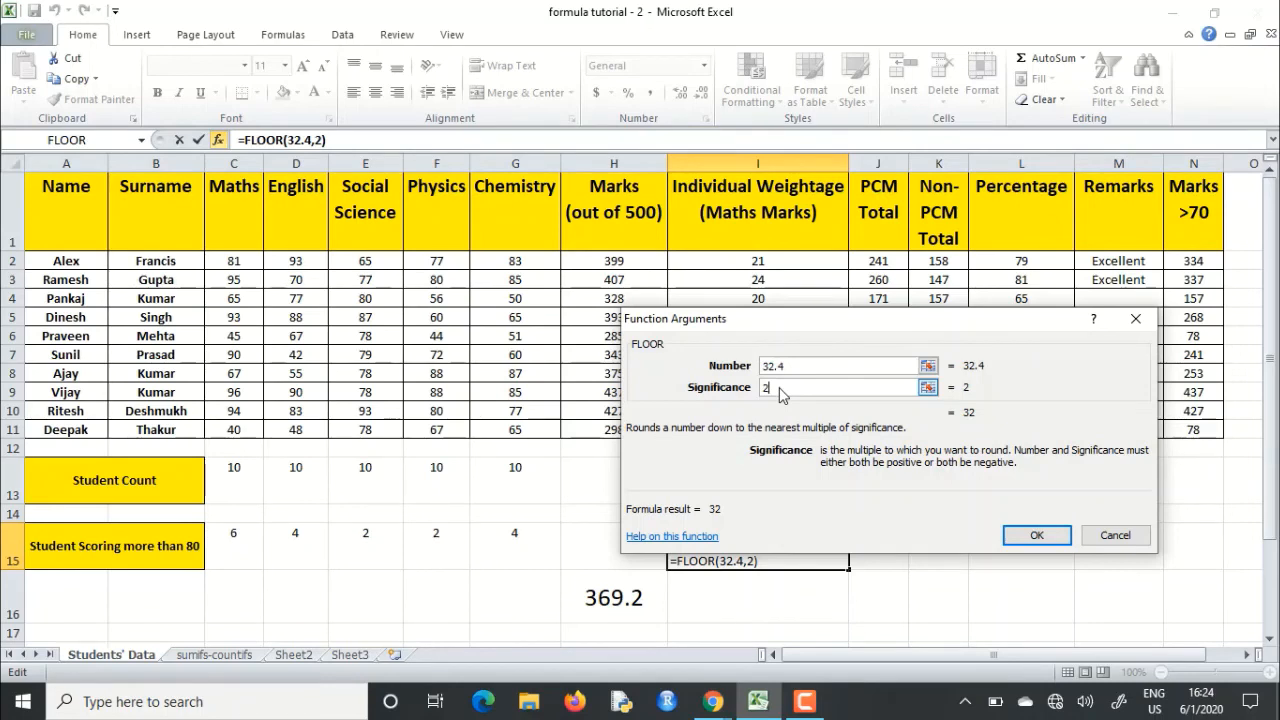
key("BackSpace")
type("3")
left_click(1137, 320)
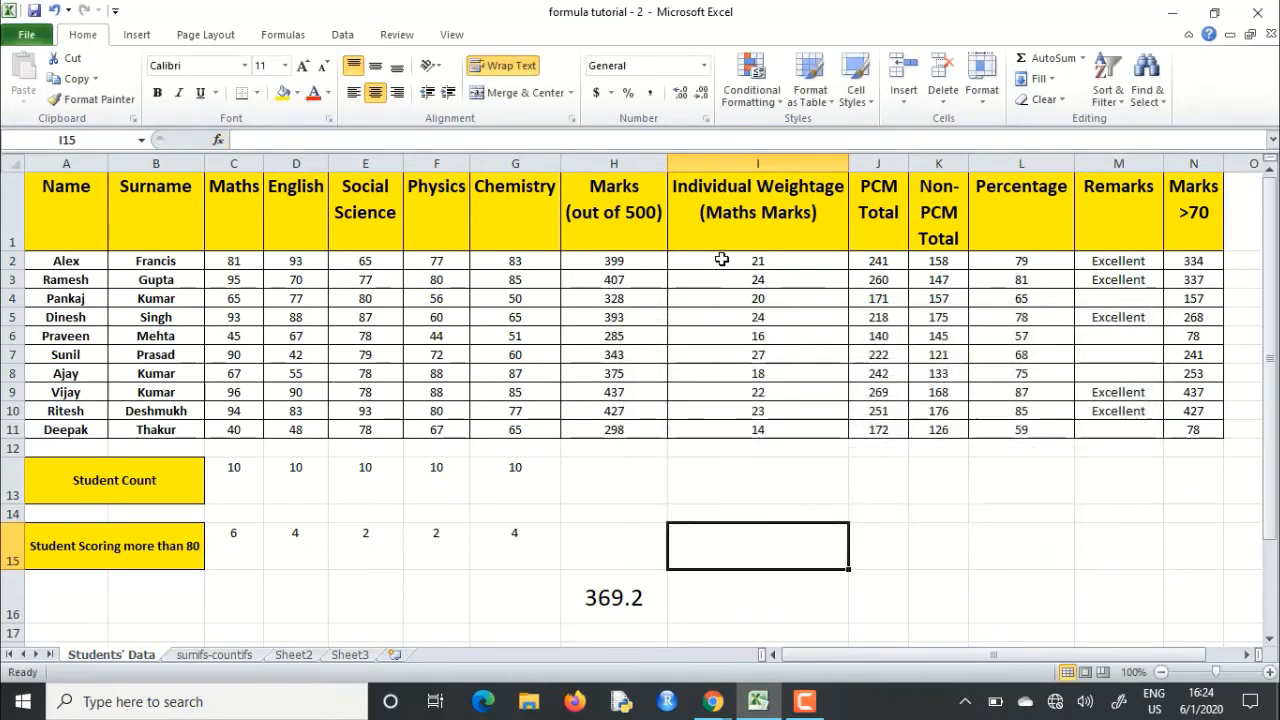
Step: Change the I2 formula to =FLOOR(C2/H2*100, 1) and fill it down through I11 in the Individual Weightage column
left_click(722, 261)
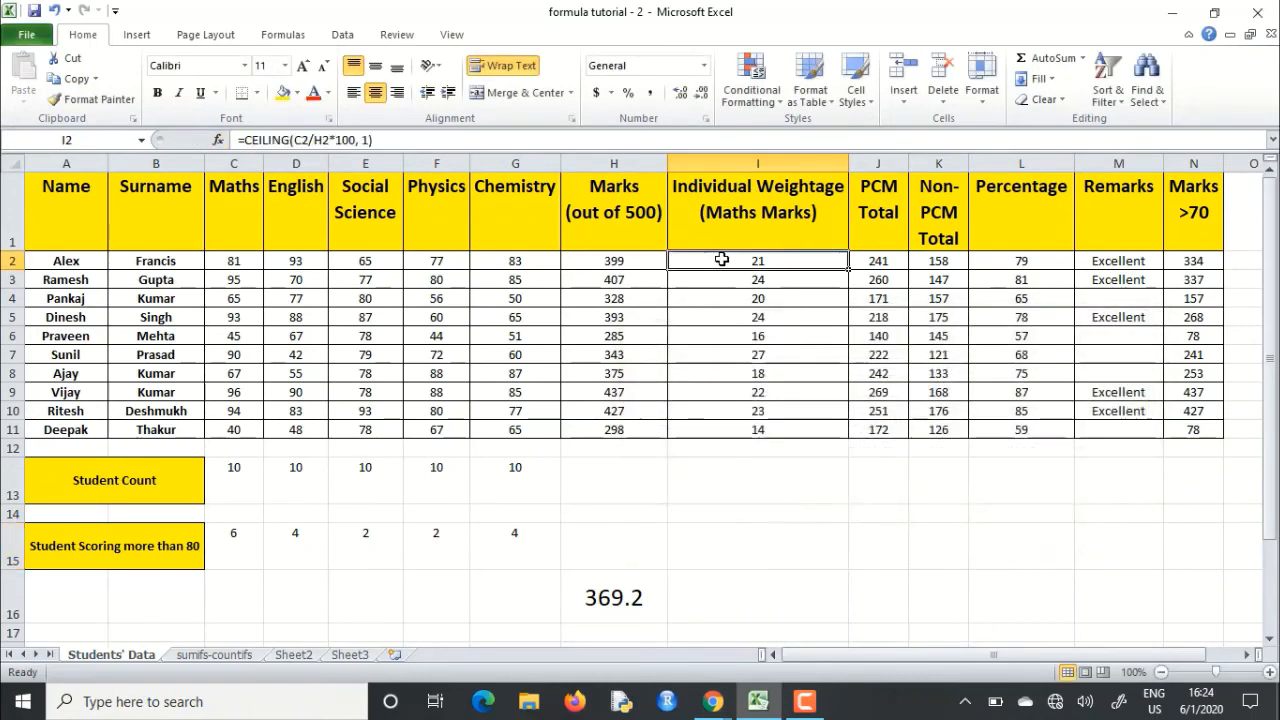
left_click(287, 136)
key("BackSpace")
key("BackSpace")
key("BackSpace")
key("BackSpace")
key("BackSpace")
key("BackSpace")
key("BackSpace")
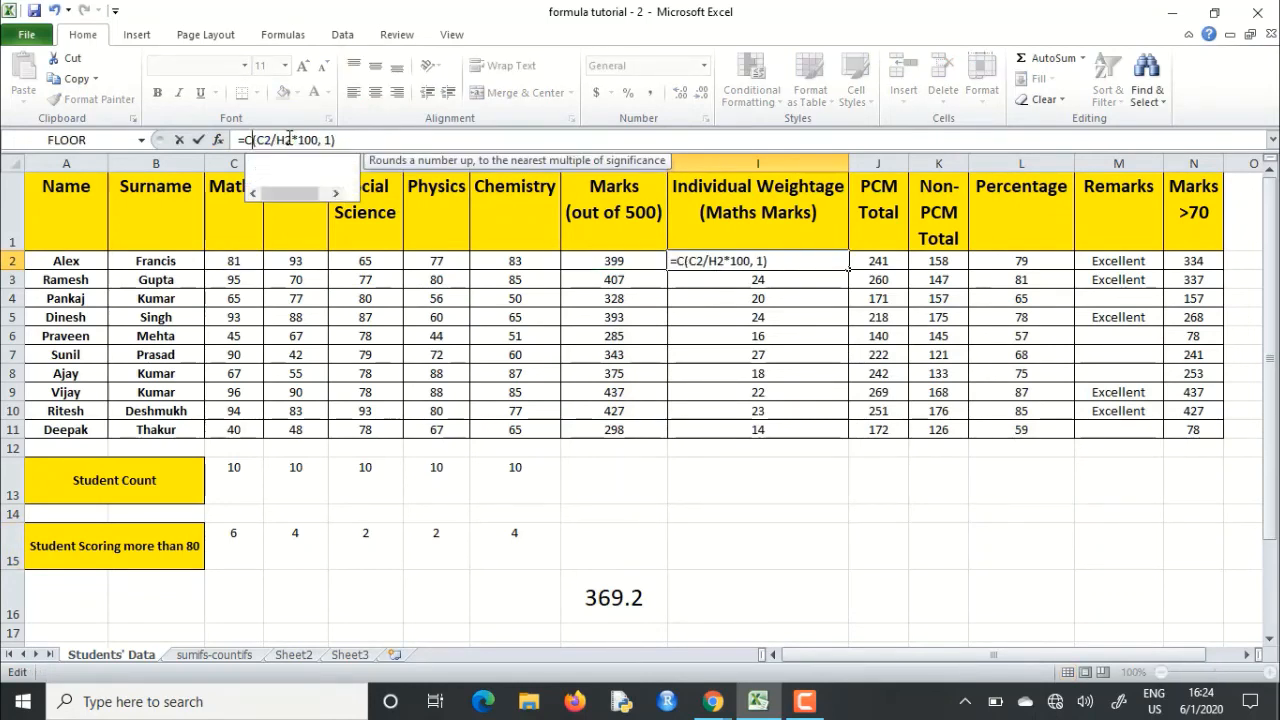
type("floor")
key("Return")
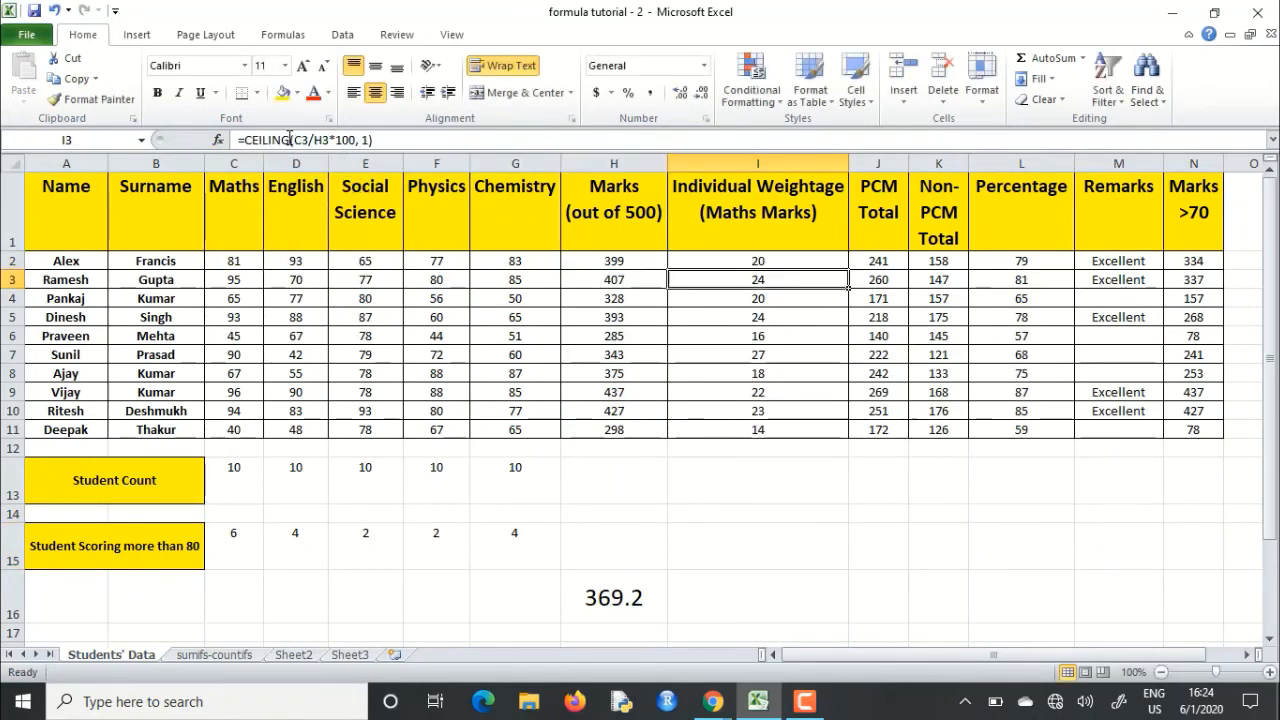
left_click(797, 262)
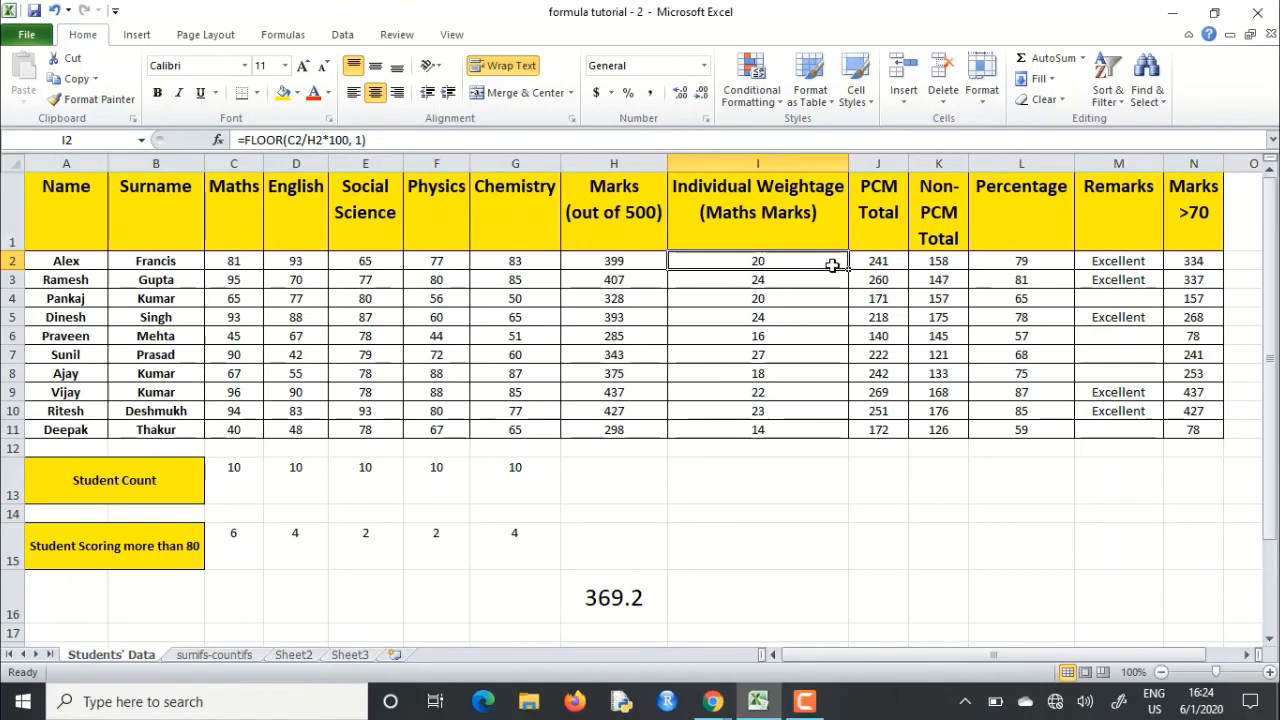
left_click_drag(848, 270, 826, 441)
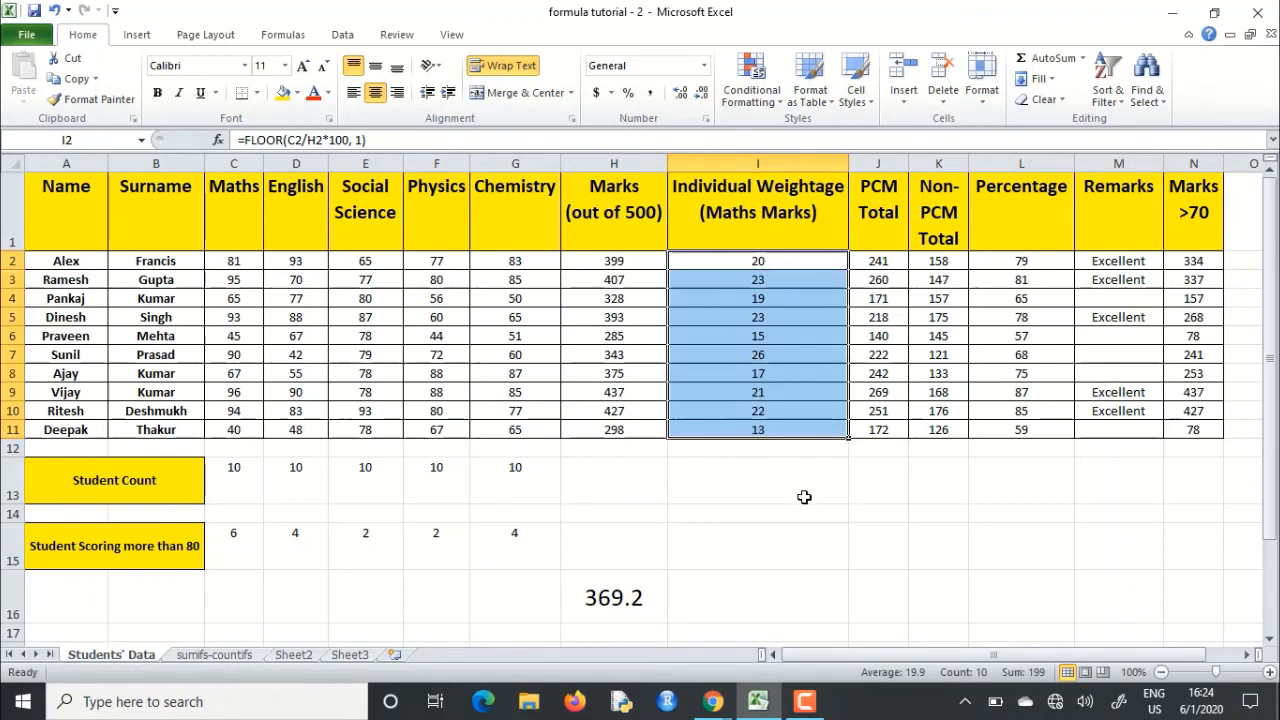